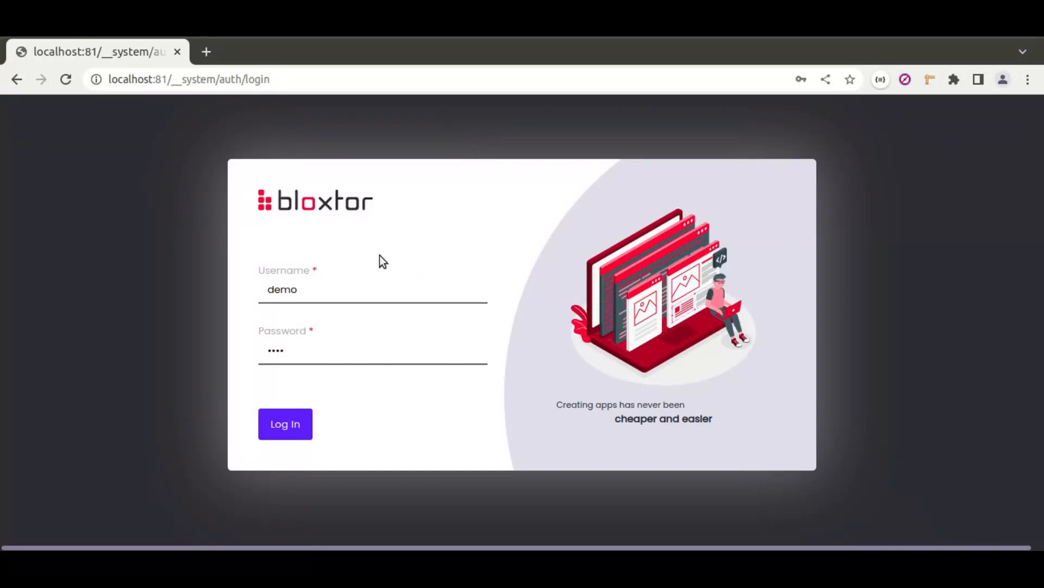
Step: Sign in and open My_first_project in the Simple Workspace with the tour disabled
left_click(283, 424)
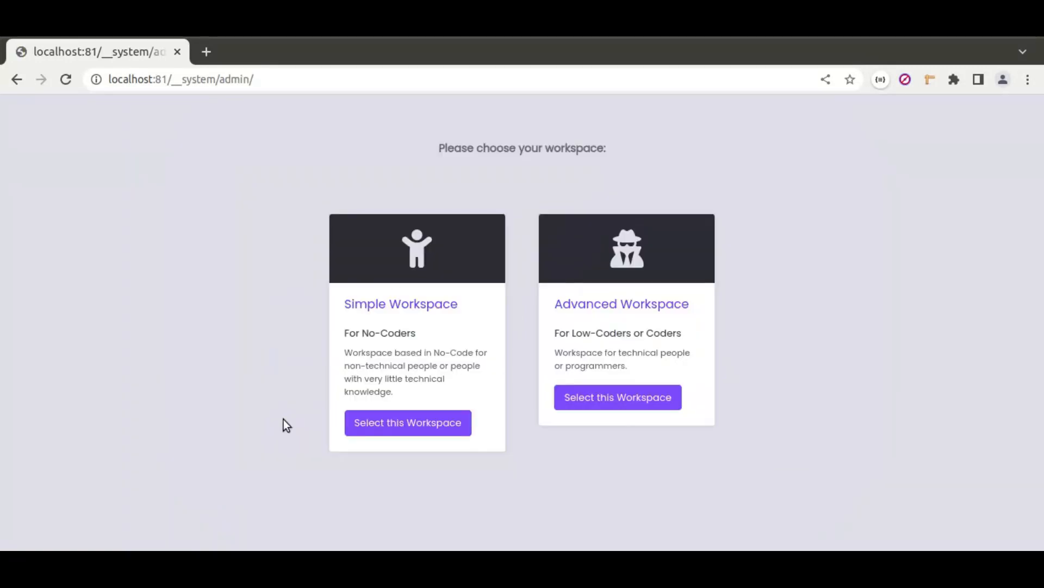
left_click(424, 319)
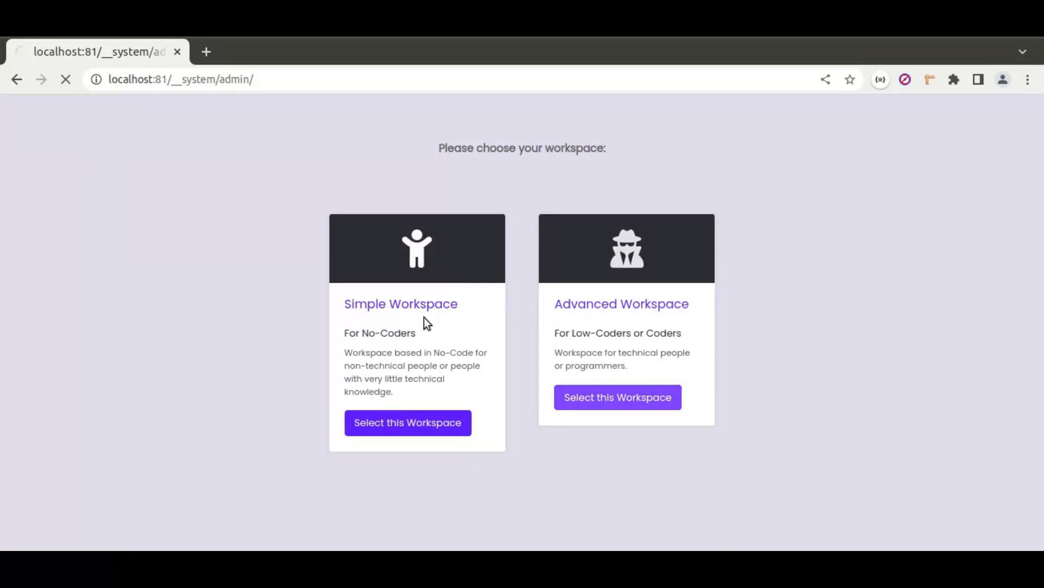
left_click(362, 392)
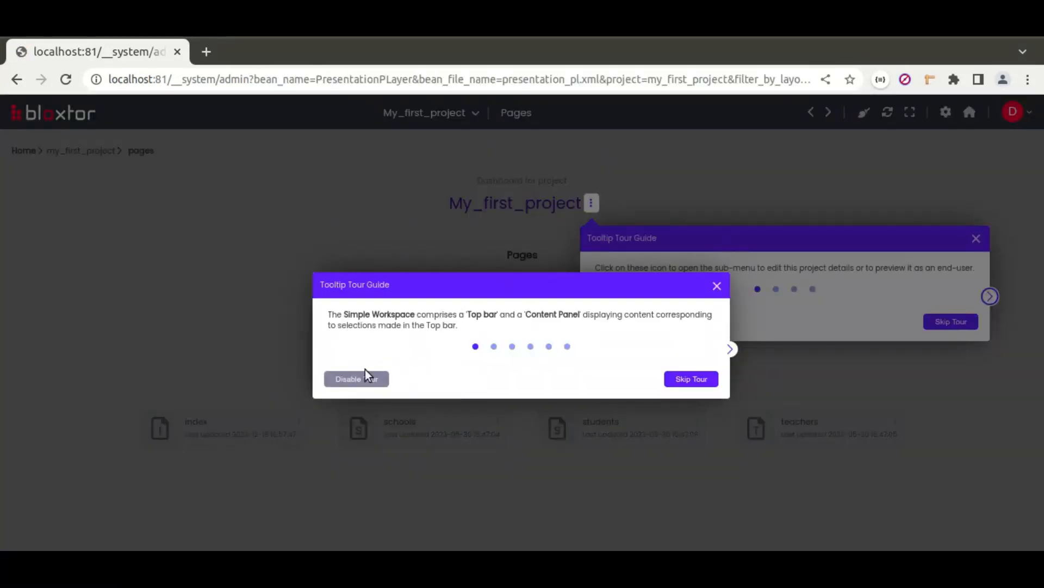
left_click(365, 373)
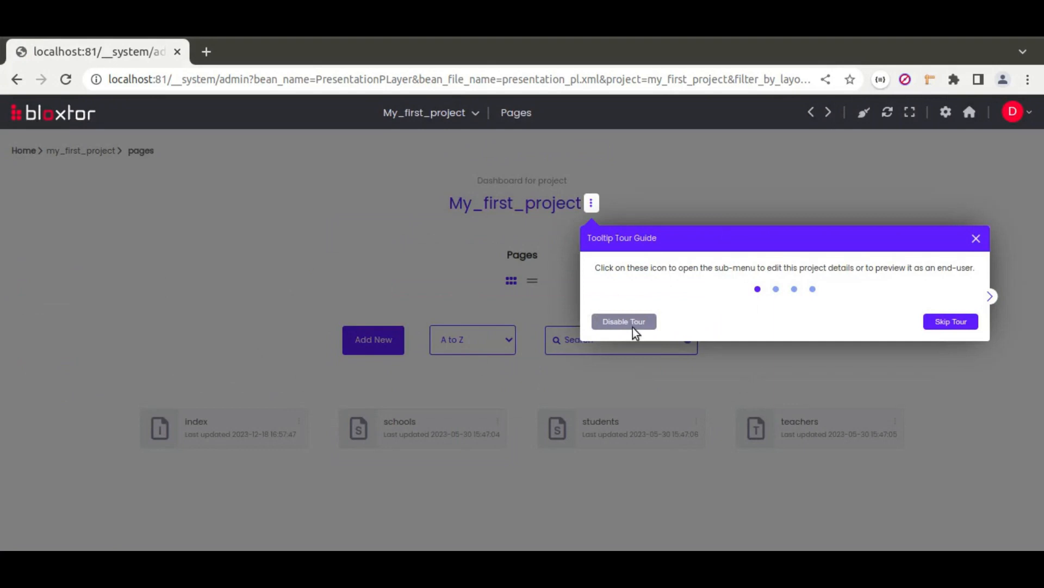
left_click(612, 322)
Step: Add a new page named 'test' to the project
left_click(376, 327)
left_click(501, 336)
type("test")
left_click(527, 379)
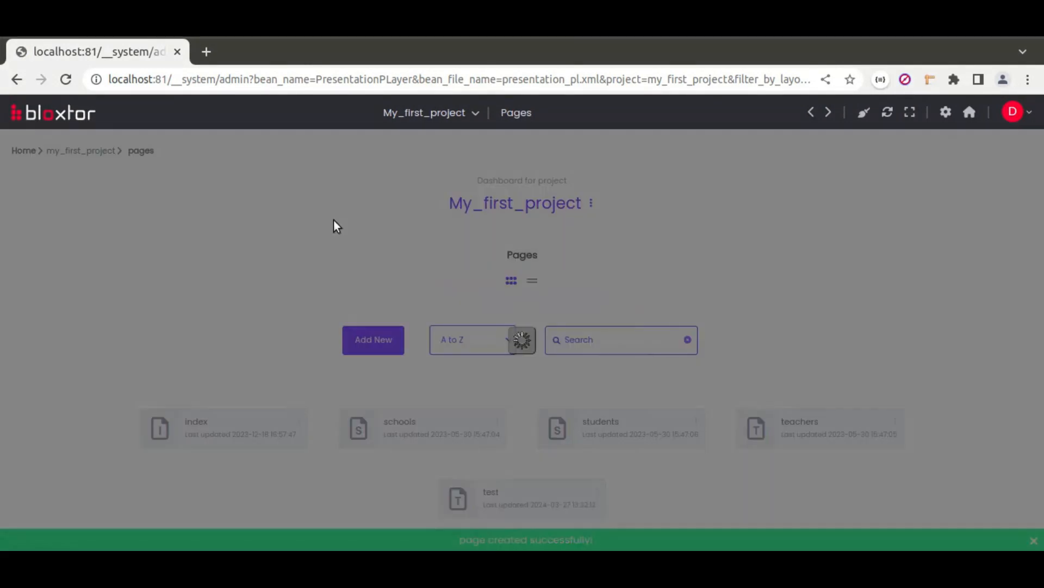
Step: Make 'test' a User-defined Page and enter the page editor, dismissing the tour
left_click(407, 353)
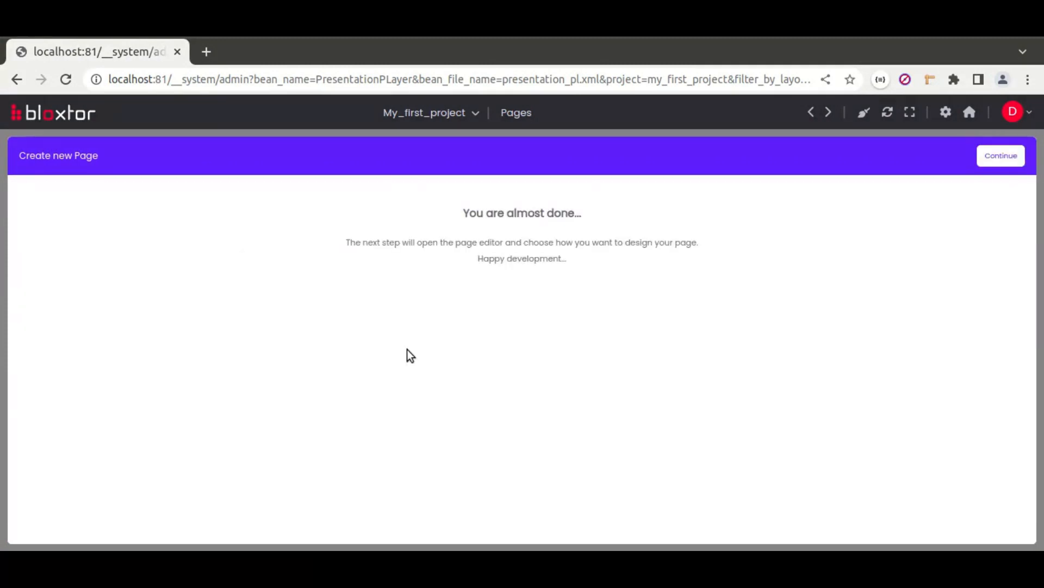
left_click(982, 158)
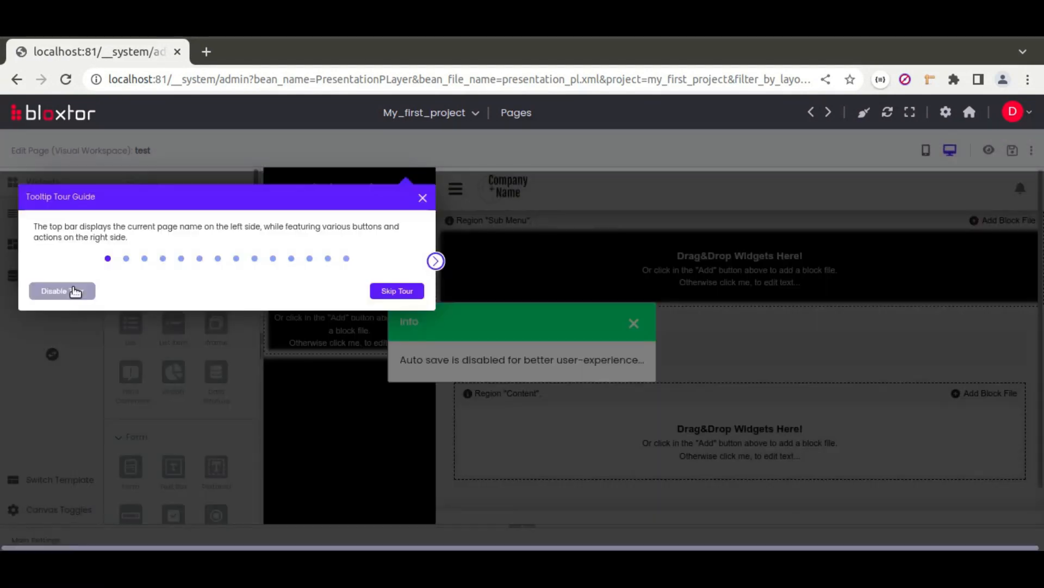
left_click(73, 287)
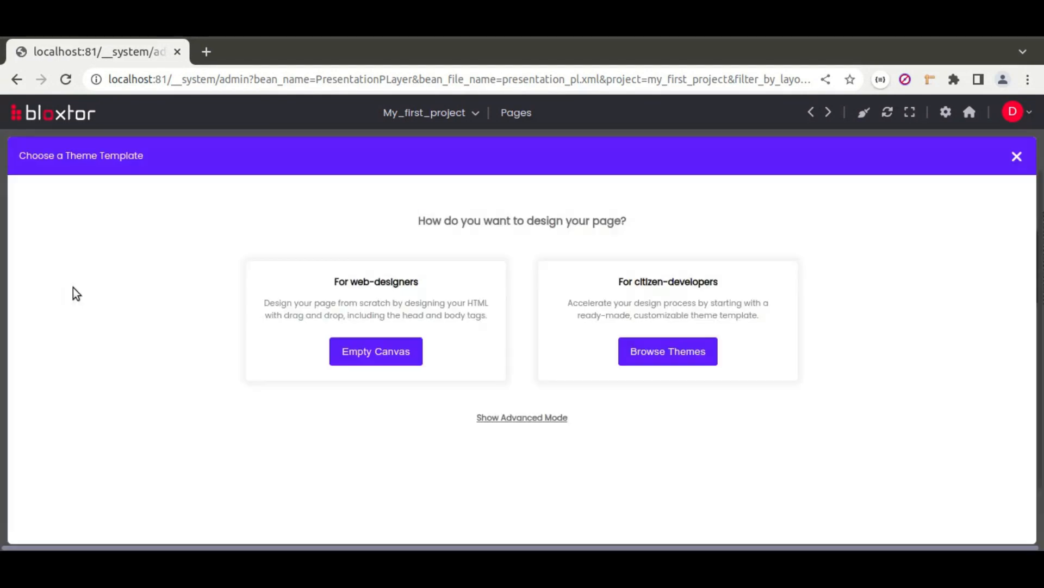
Step: Apply the bootstrap-stock-manager Authenticated-1 template without its sample content
left_click(646, 357)
left_click(466, 368)
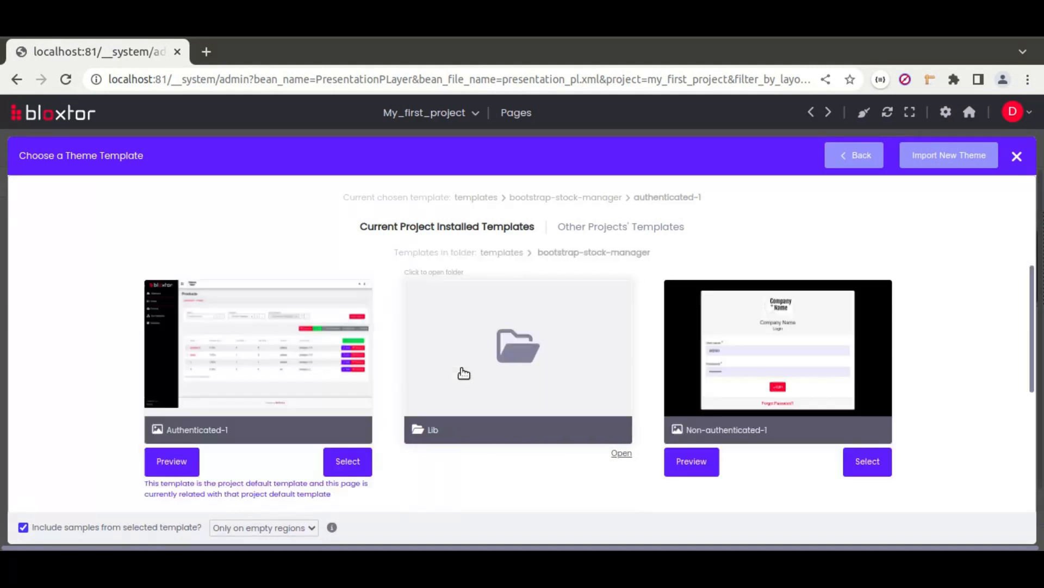
left_click(24, 526)
left_click(347, 468)
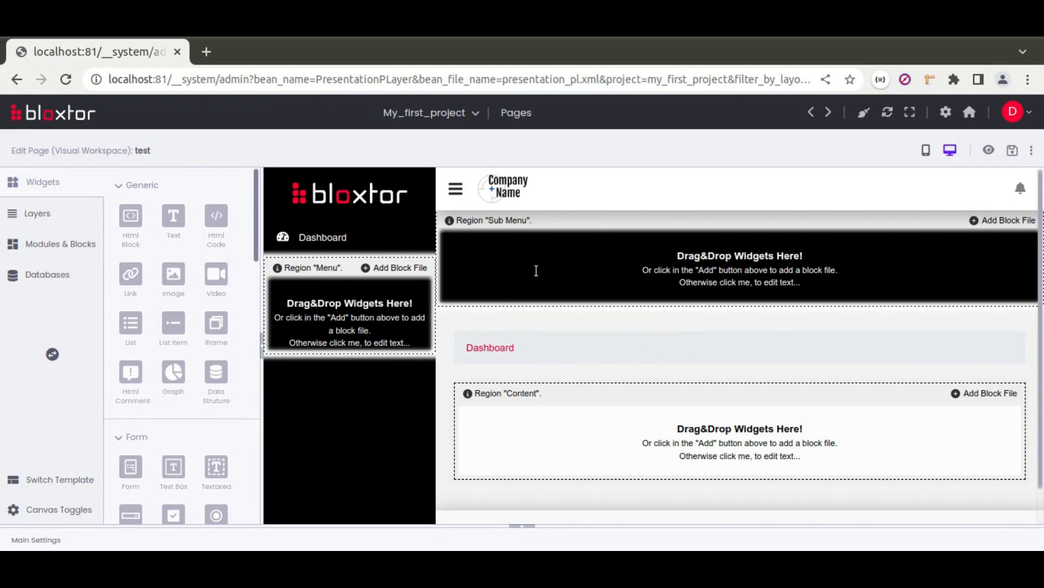
Step: Show the Databases panel and expand Mysql to list its school, student and teacher tables
scroll(141, 381, "down", 3)
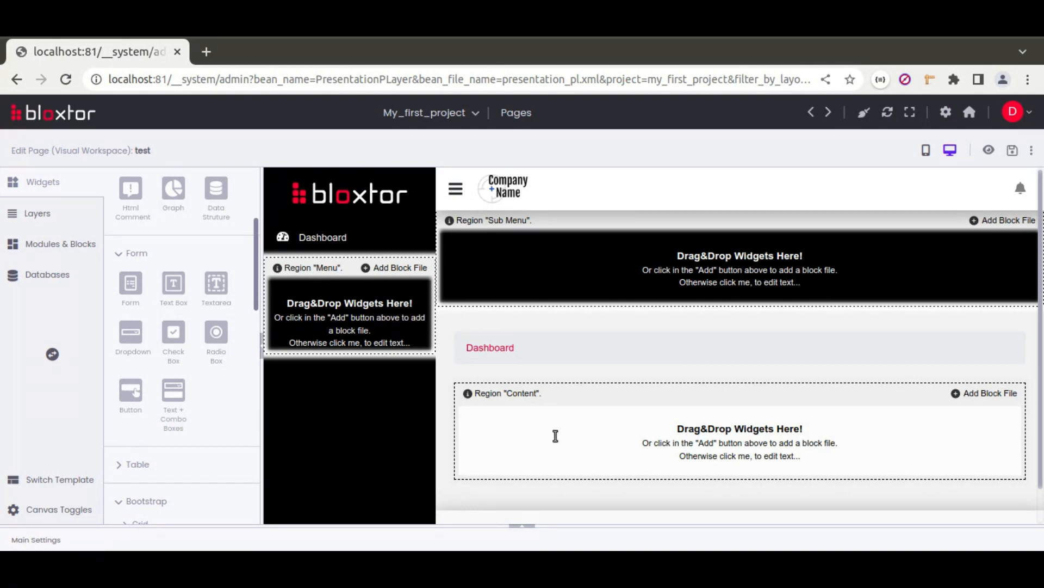
left_click(52, 275)
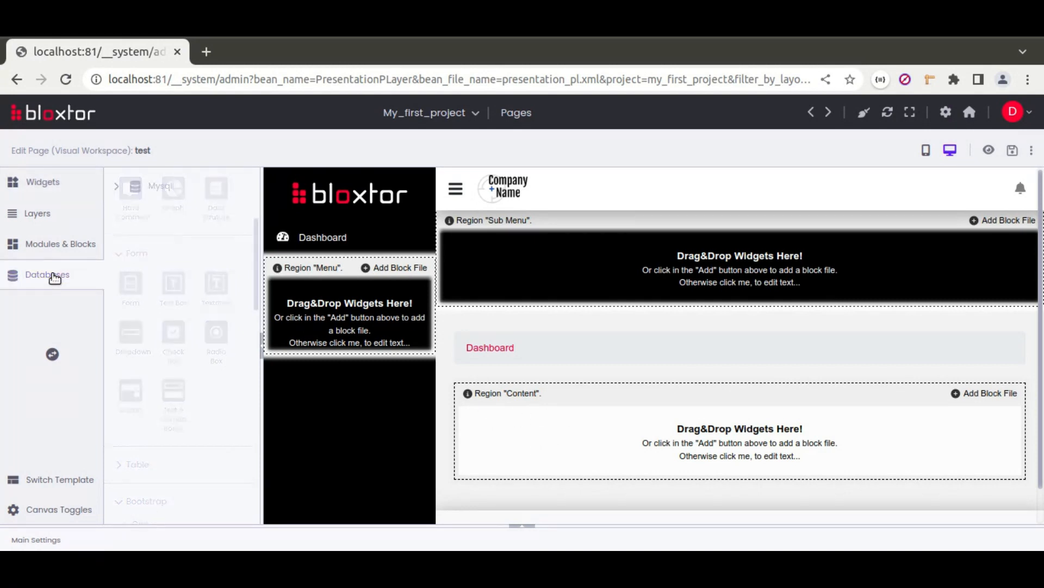
left_click(116, 186)
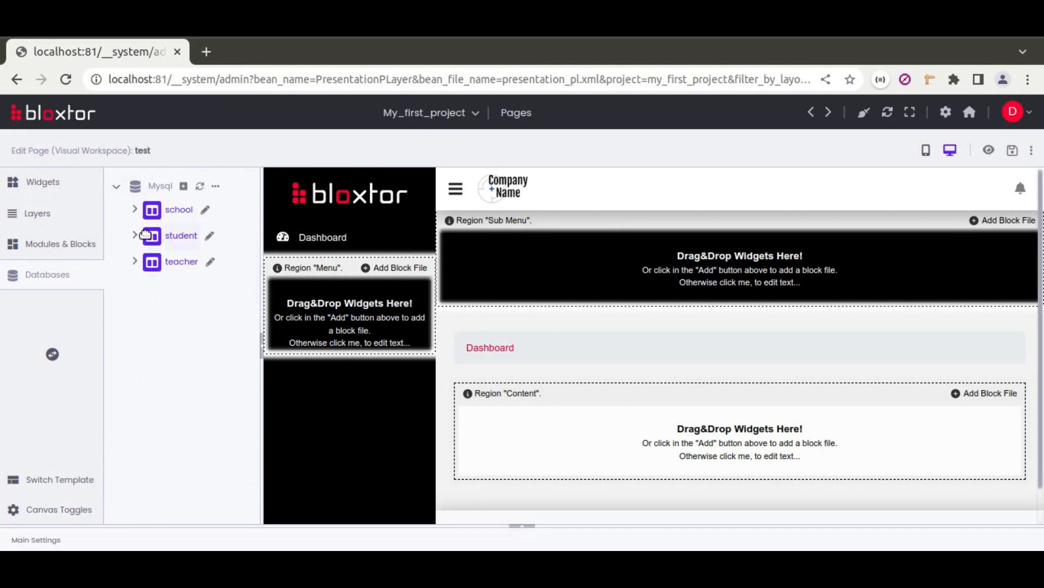
left_click(216, 188)
Step: In the Mysql tables diagram, add table 'a' and delete its four default audit columns
left_click(201, 213)
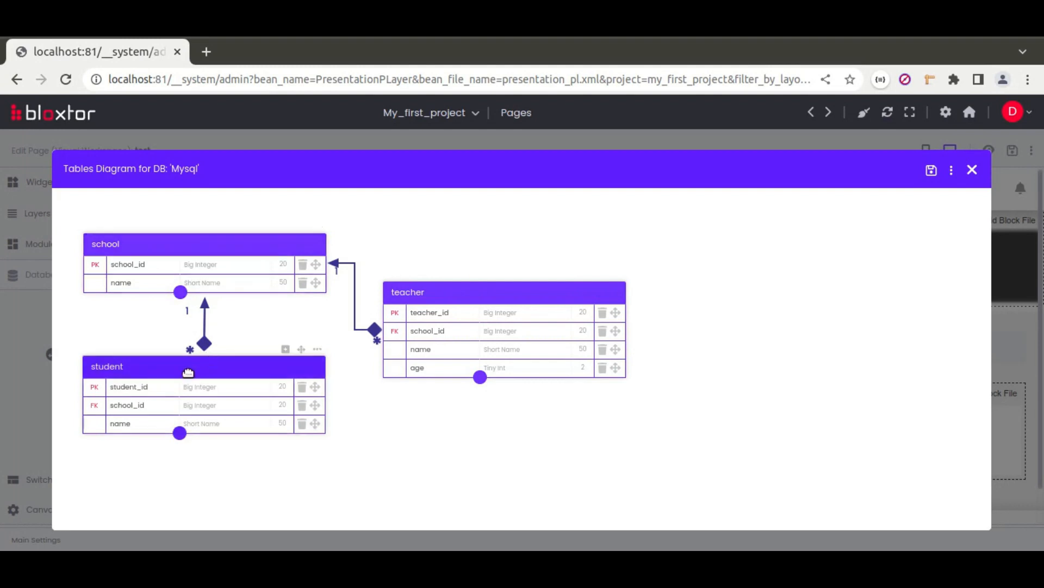
left_click(953, 172)
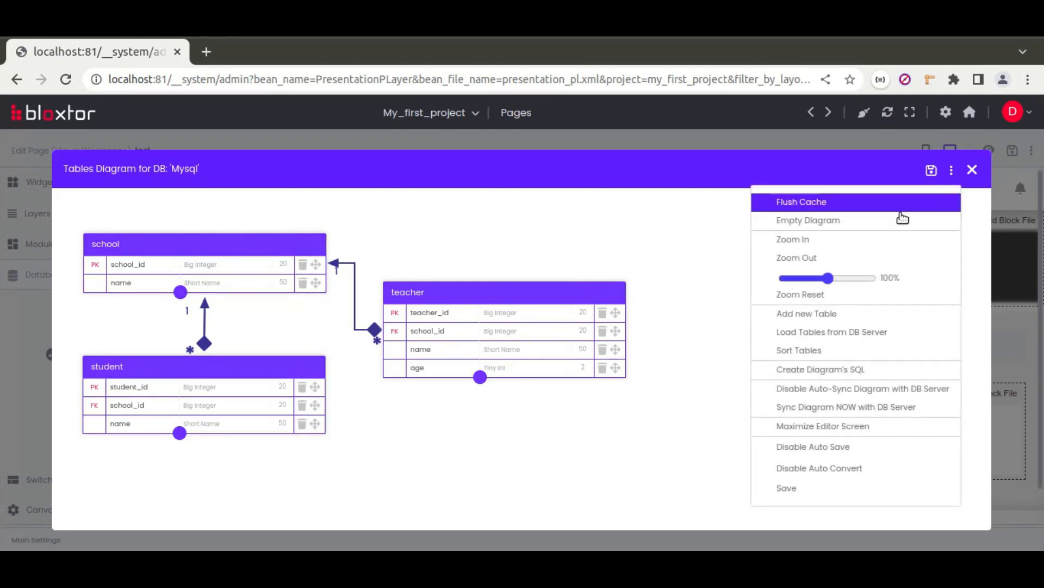
left_click(810, 319)
type("a")
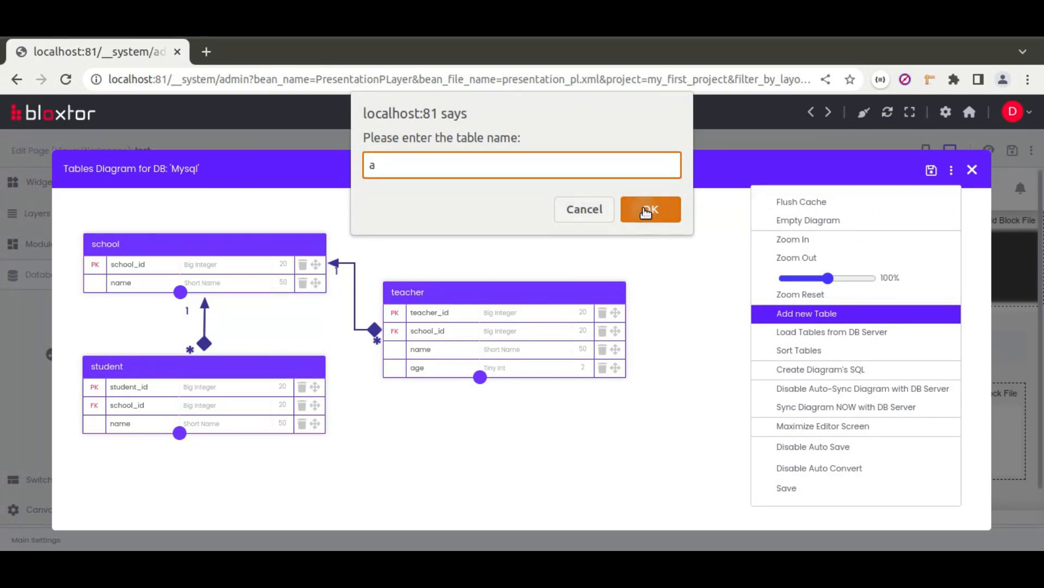
left_click(644, 209)
left_click_drag(601, 357, 606, 429)
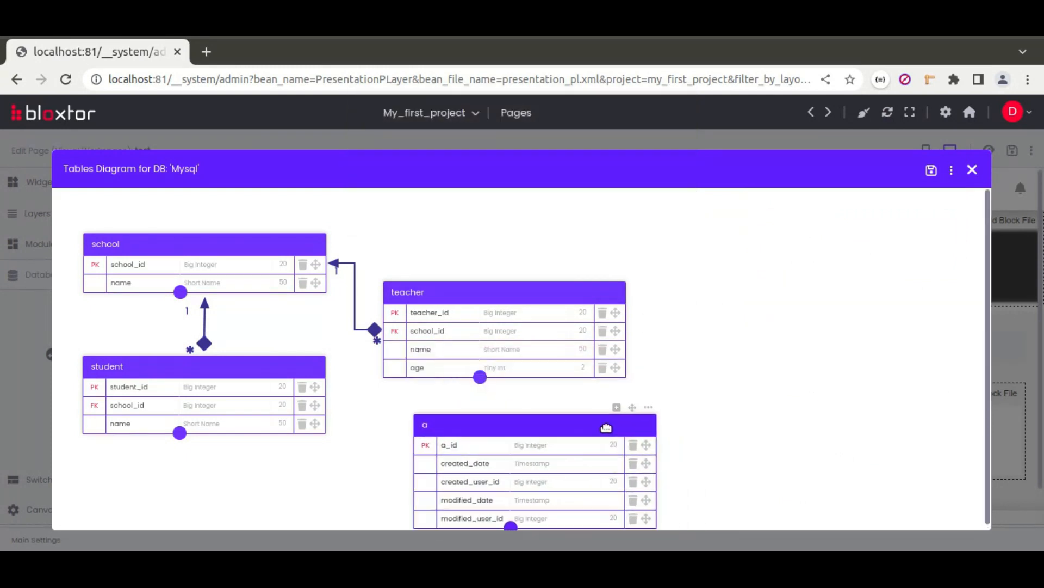
left_click(633, 482)
left_click(634, 482)
left_click(633, 463)
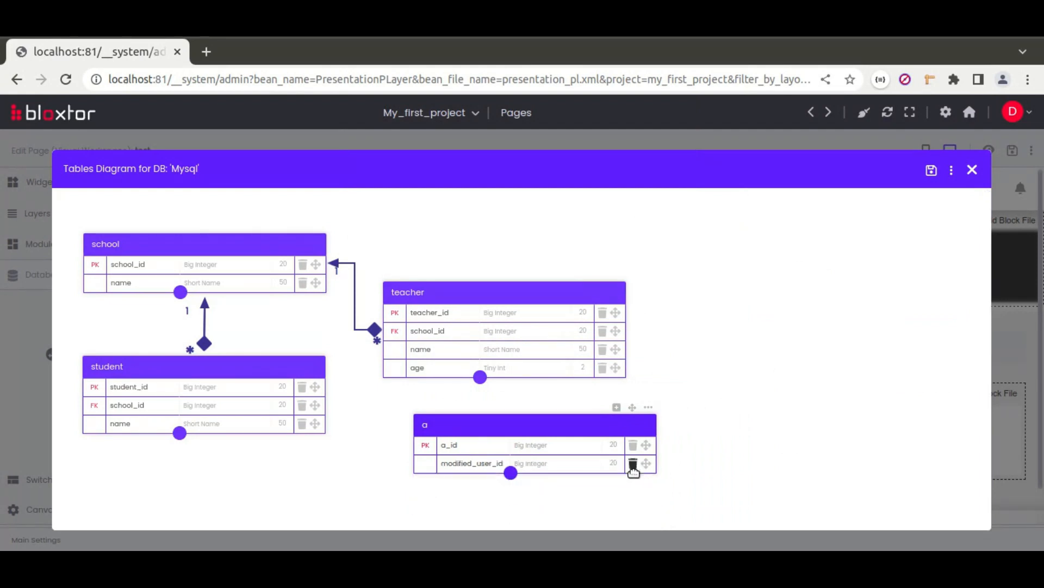
left_click(633, 464)
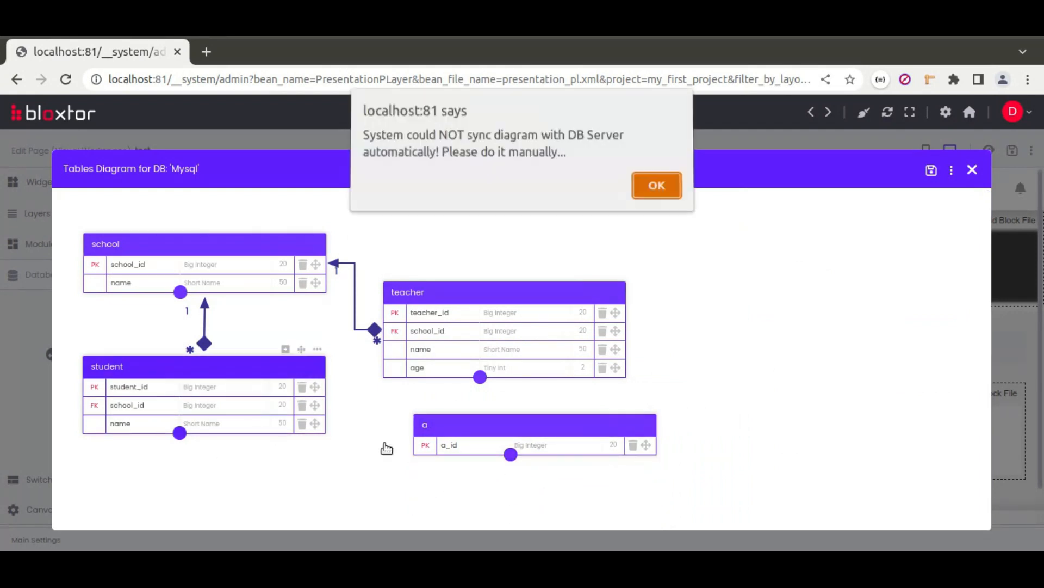
left_click(654, 190)
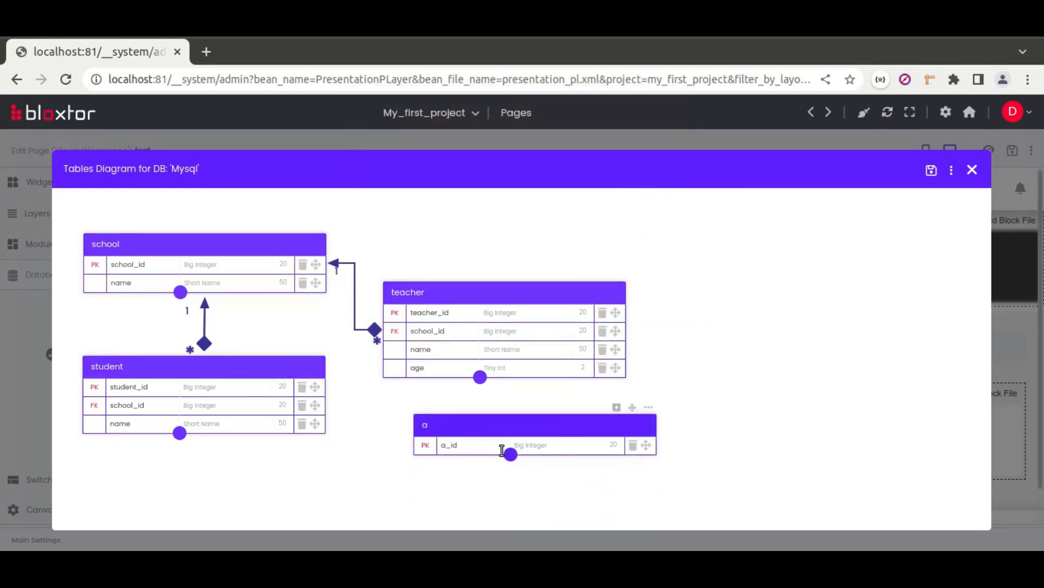
Step: Add a 'name' column and link table a many-to-one to student, with student_id above name
left_click(617, 408)
type("name")
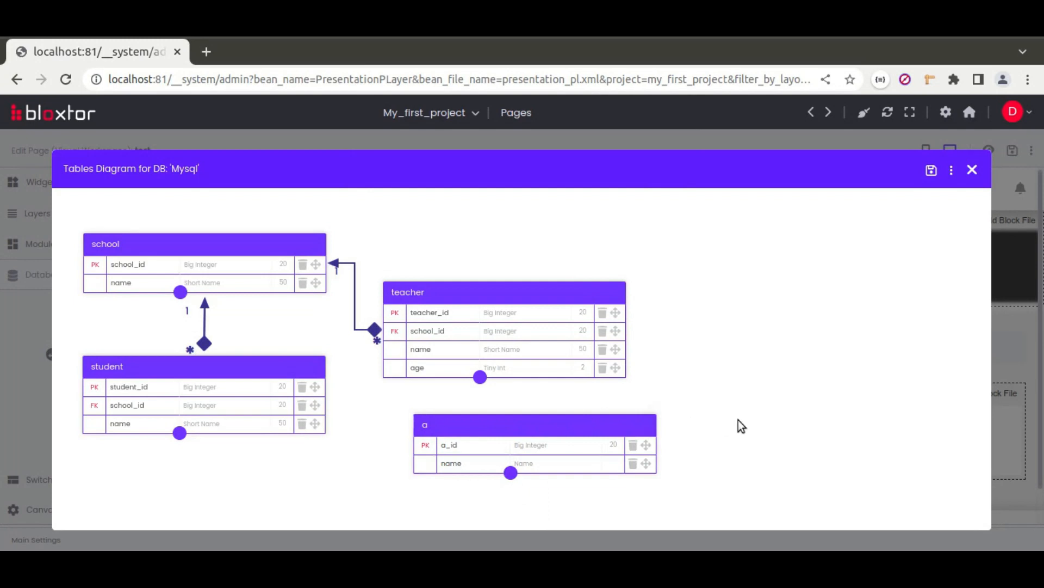
left_click_drag(510, 474, 271, 402)
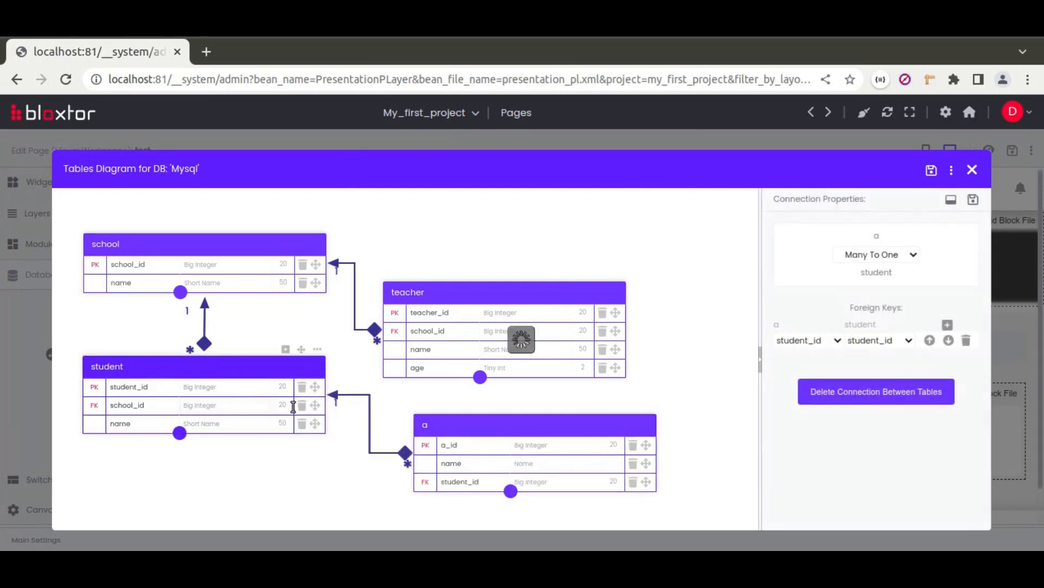
left_click(973, 200)
left_click_drag(647, 483, 633, 463)
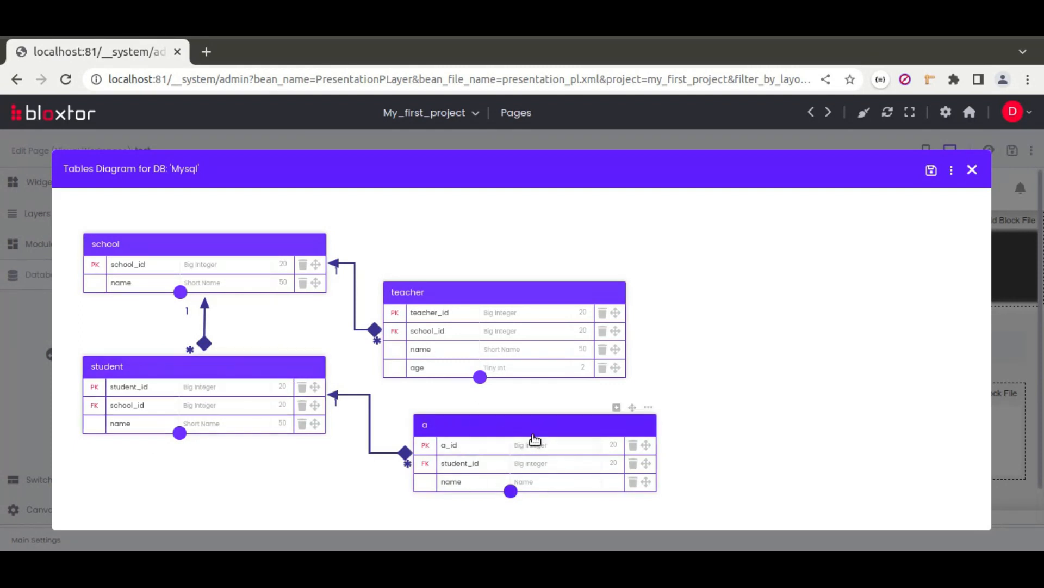
Step: Sync the diagram with the Mysql server by executing its SQL, then close the diagram
left_click(952, 172)
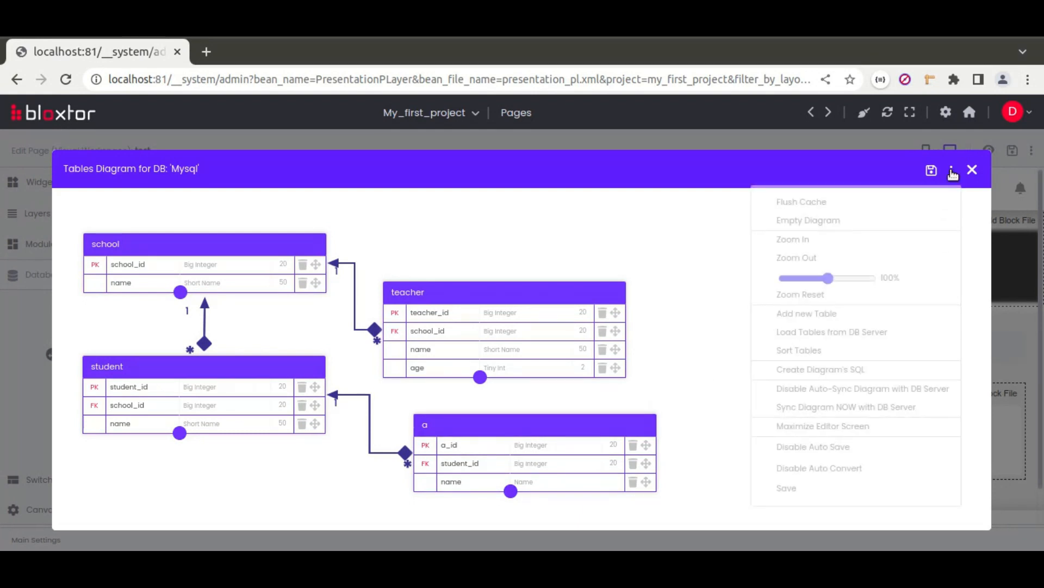
left_click(812, 411)
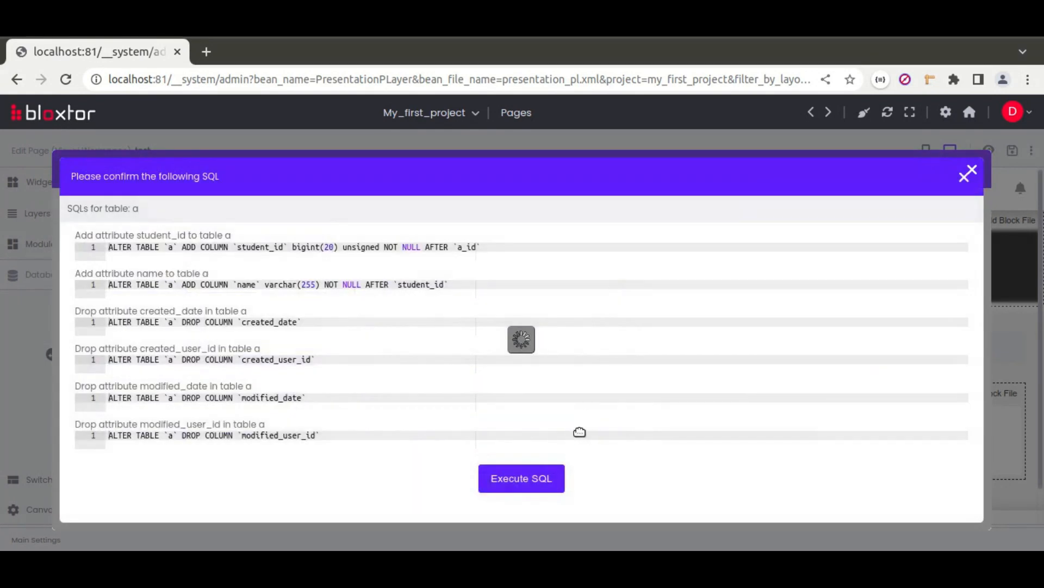
left_click(565, 487)
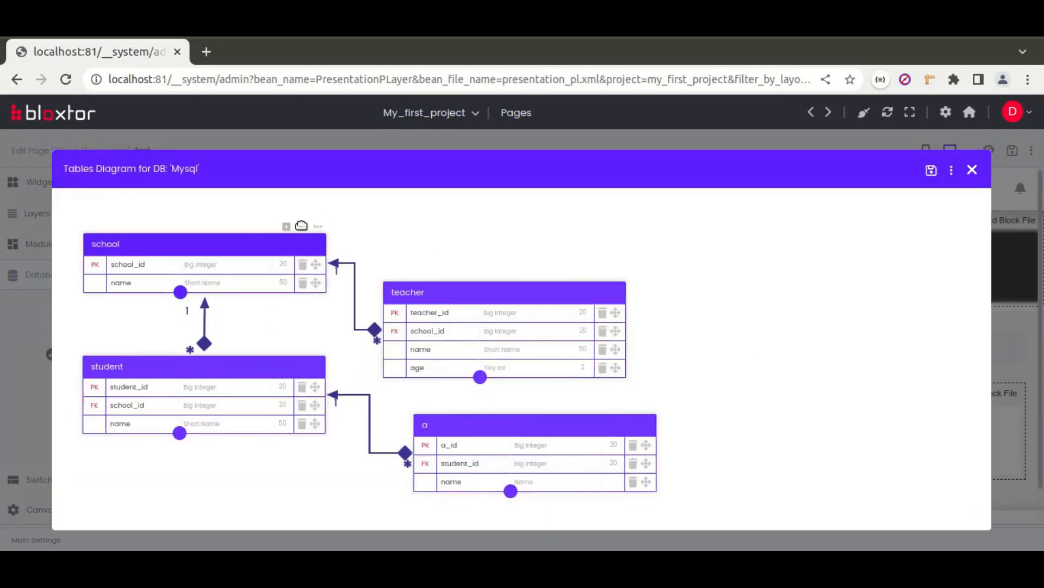
left_click(972, 170)
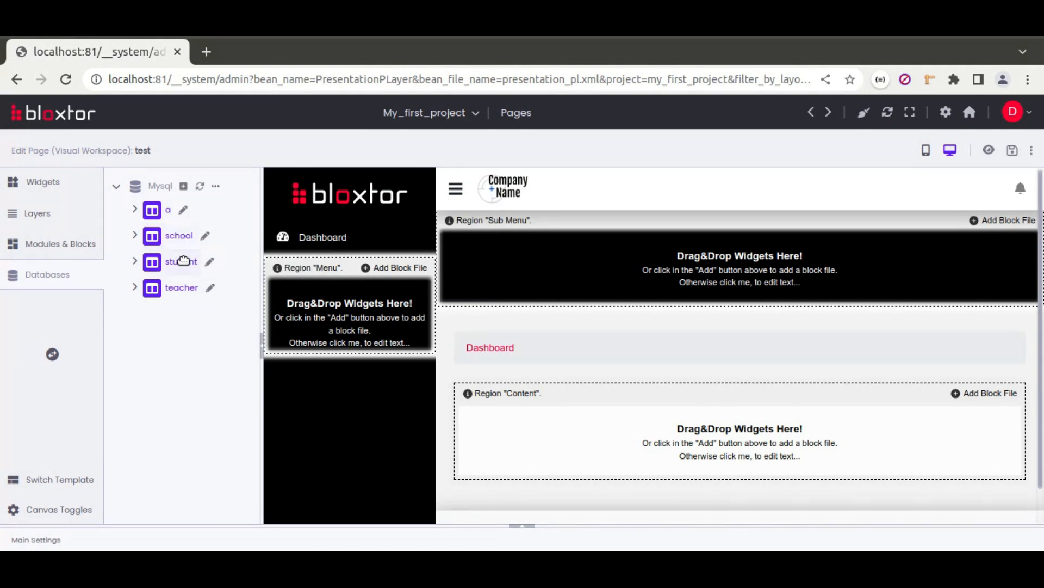
Step: In table a's record manager, add a record for student 1 named 'Math'
left_click(184, 211)
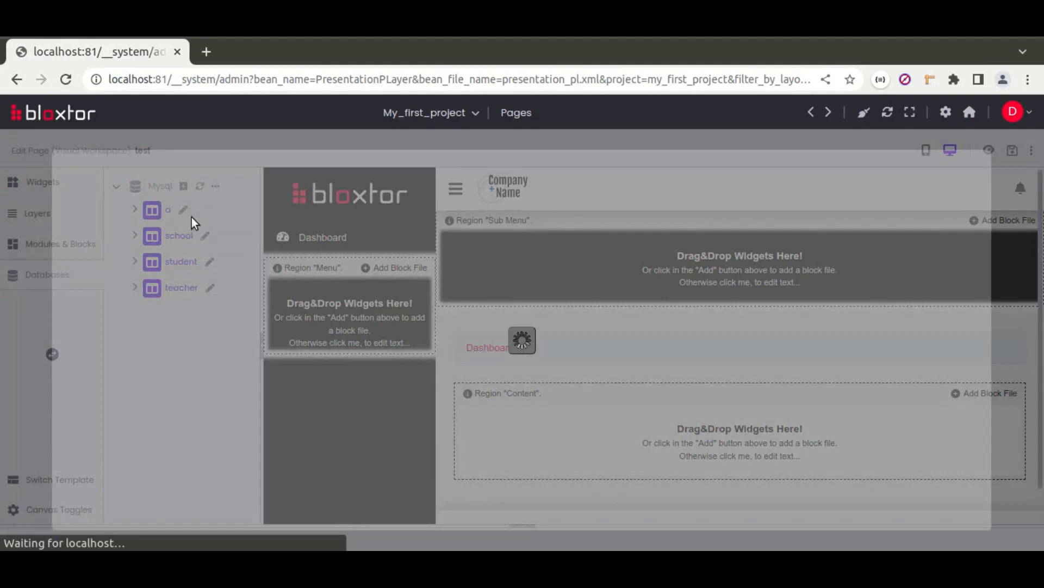
left_click(952, 169)
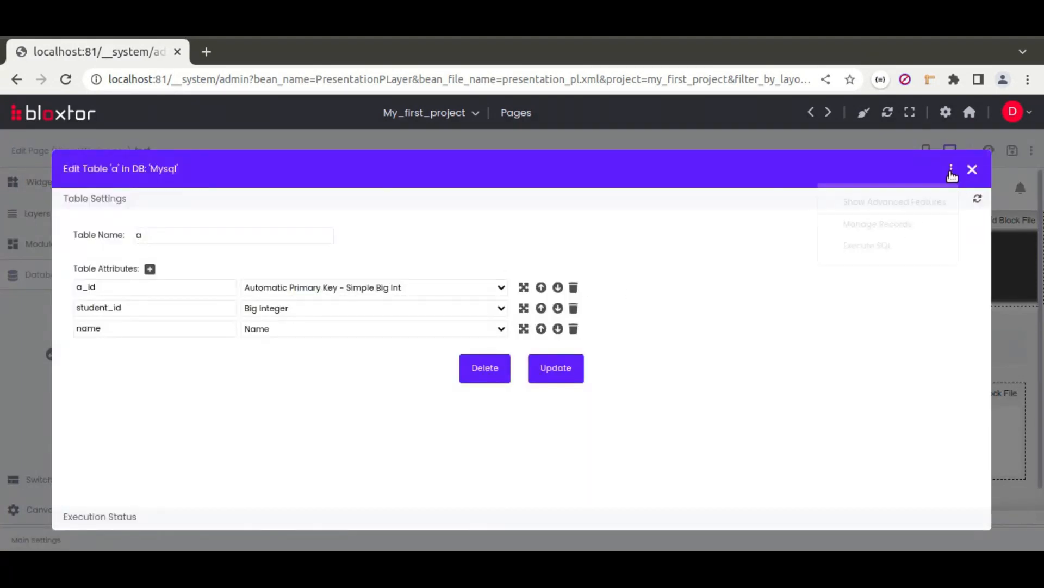
left_click(874, 226)
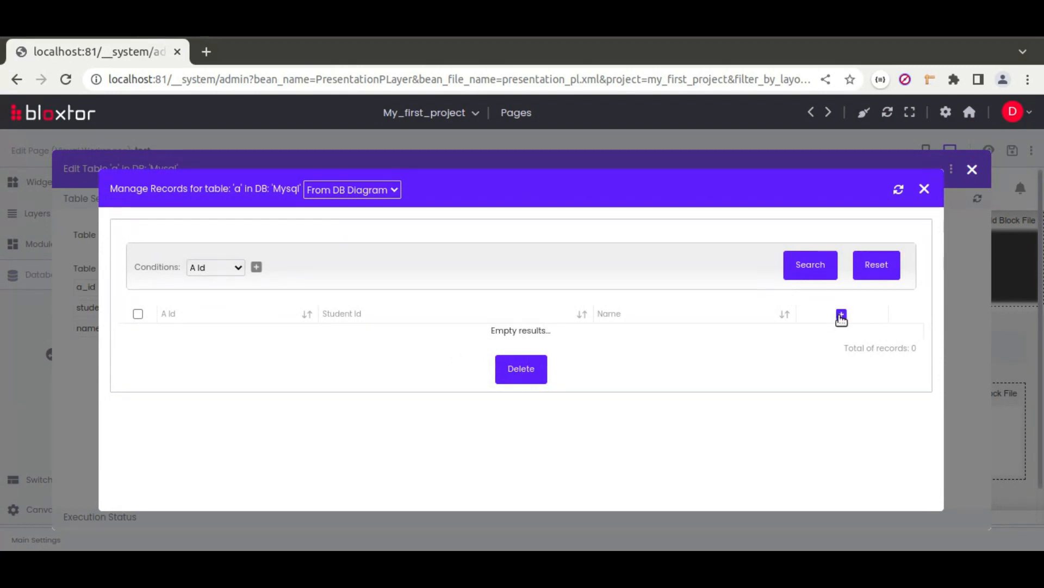
left_click(841, 315)
left_click(438, 286)
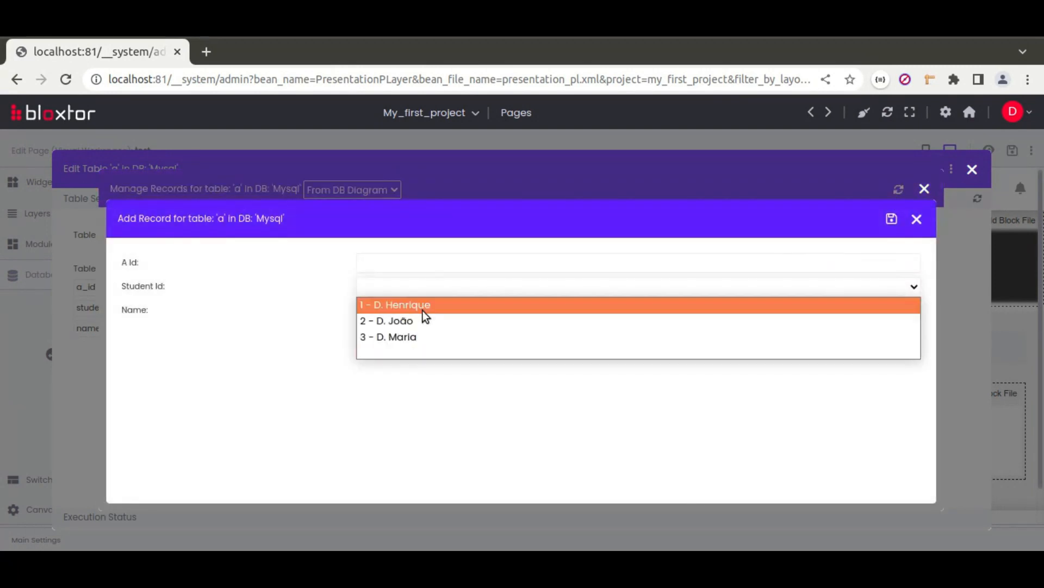
left_click(409, 307)
left_click(399, 312)
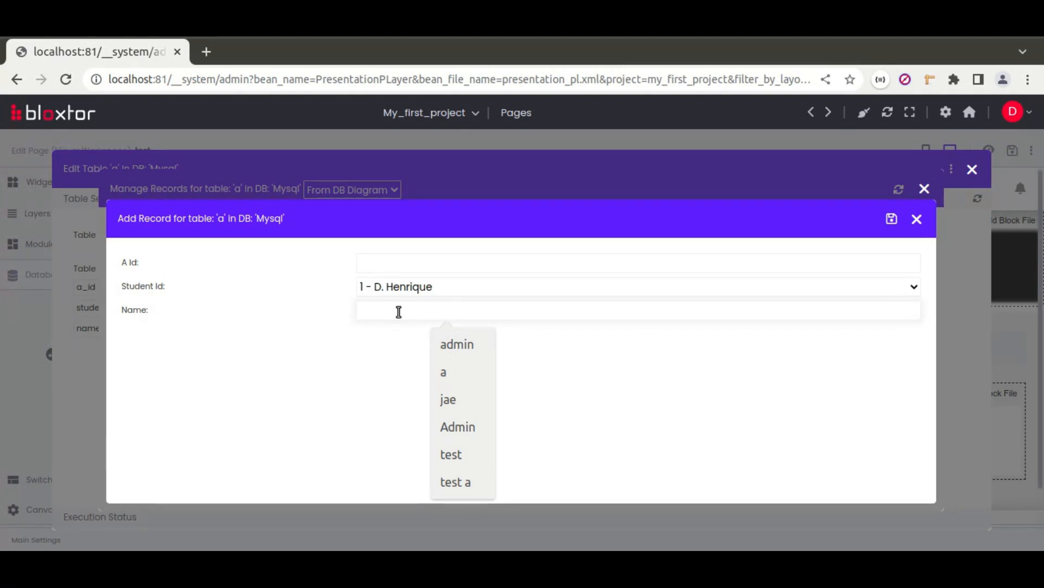
type("Math")
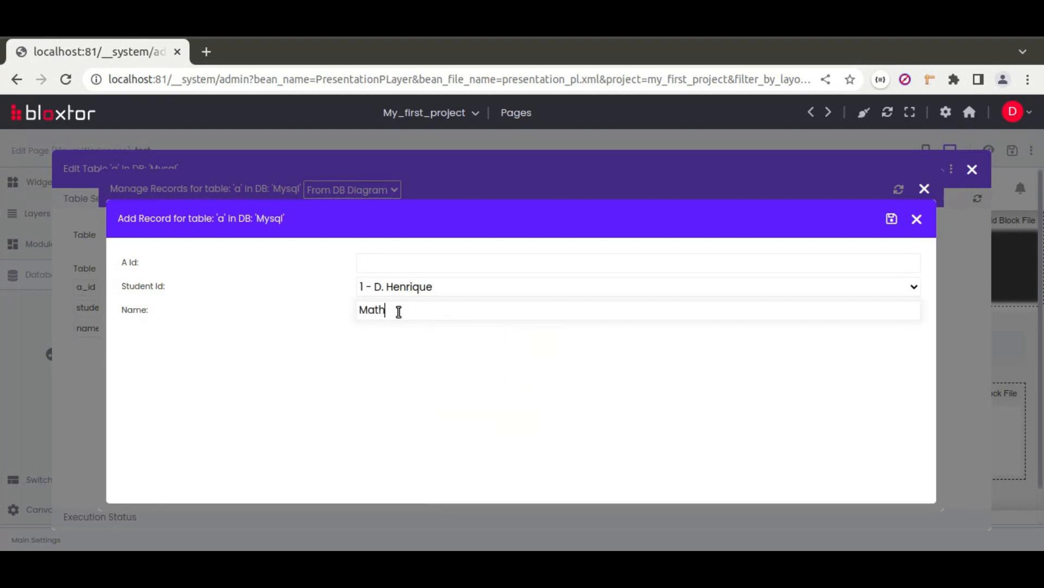
left_click(891, 219)
Step: Add a second record for student 2, also named 'Math'
left_click(582, 275)
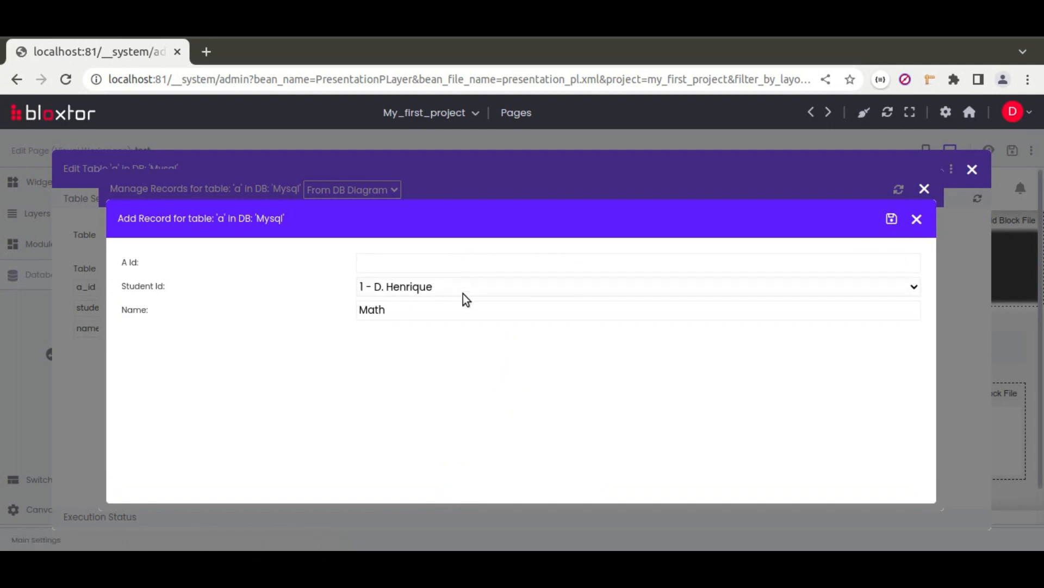
left_click(429, 291)
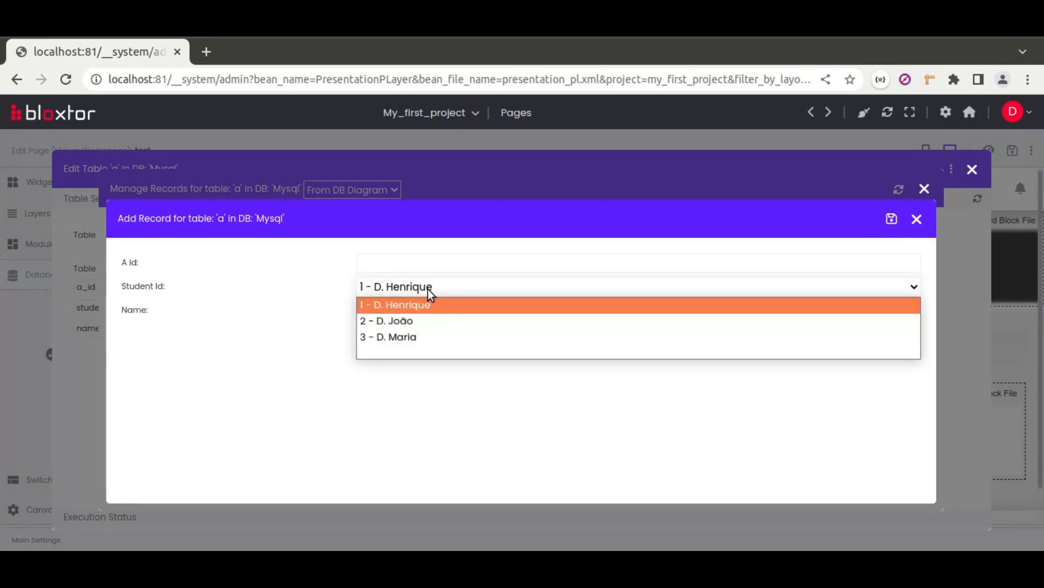
left_click(413, 321)
left_click(395, 312)
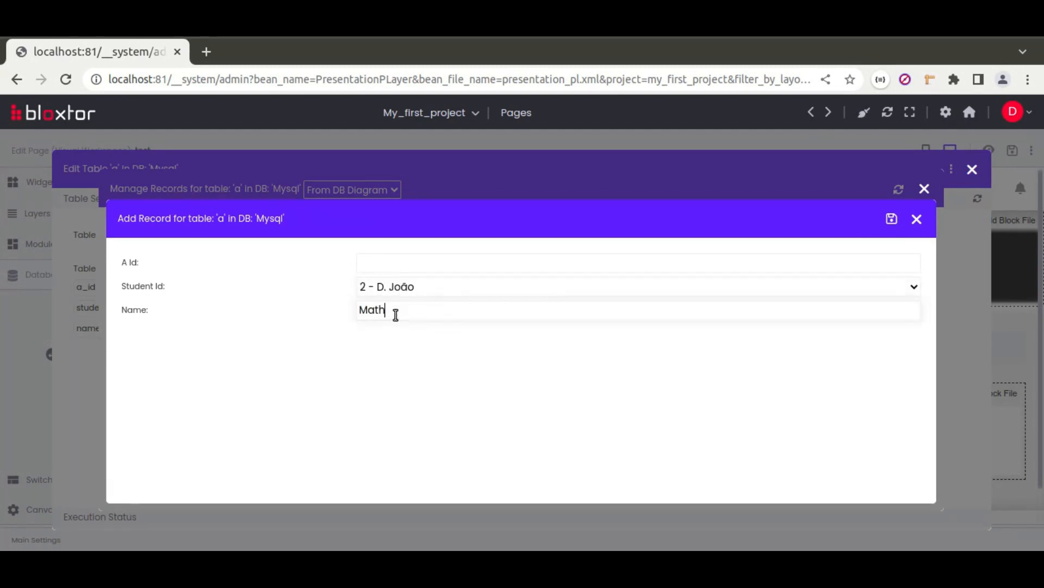
left_click(891, 217)
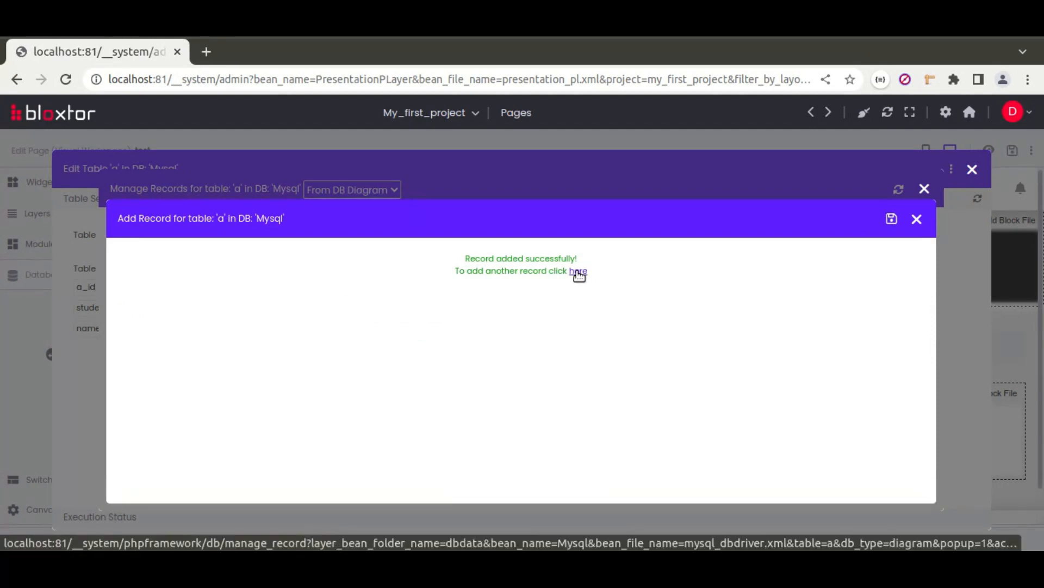
left_click(579, 271)
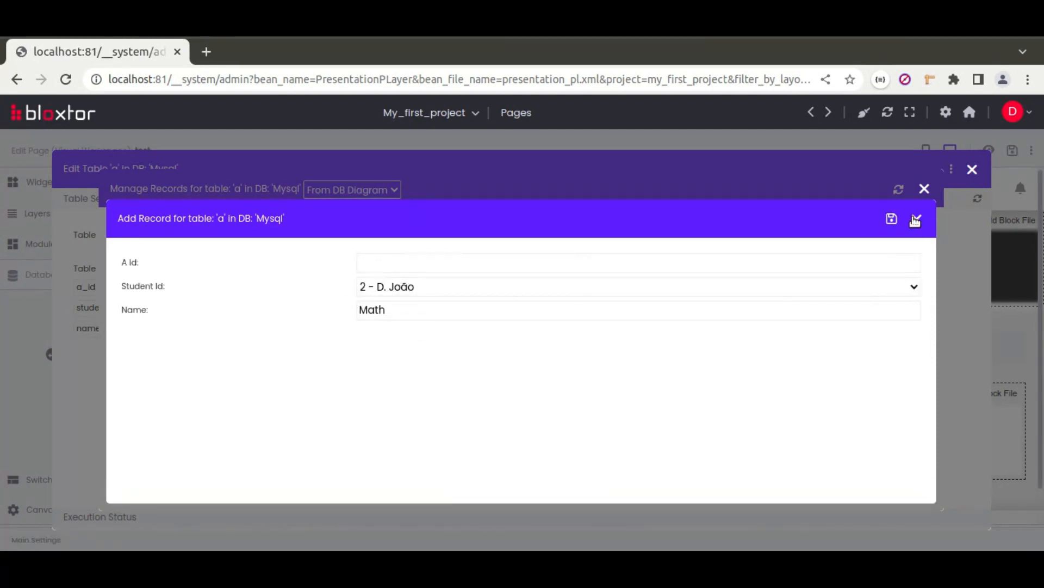
left_click(917, 220)
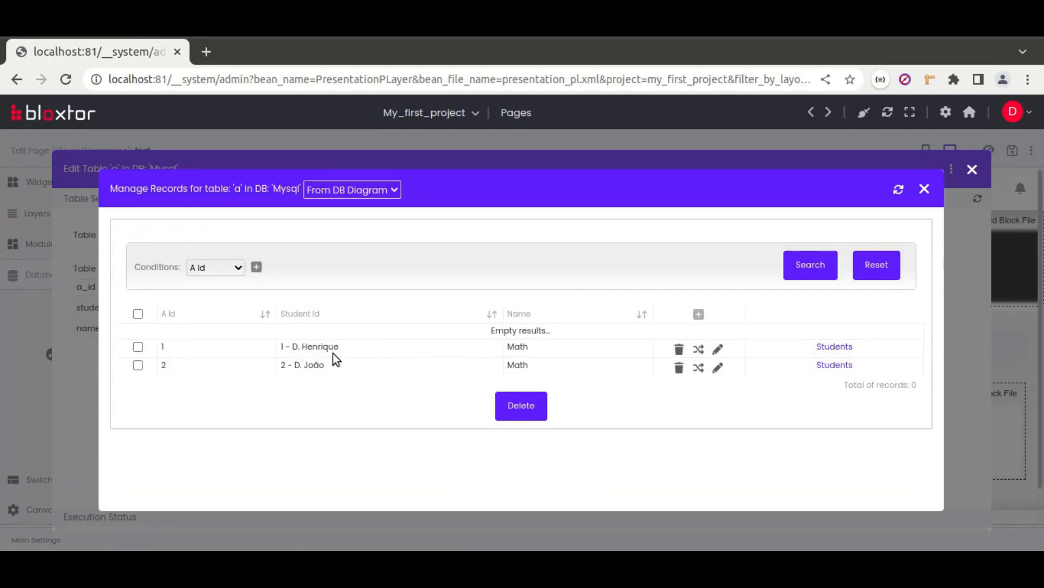
Step: Edit the two records' Name values in place, changing Math to 3 and Math to 4
left_click(699, 350)
double_click(563, 349)
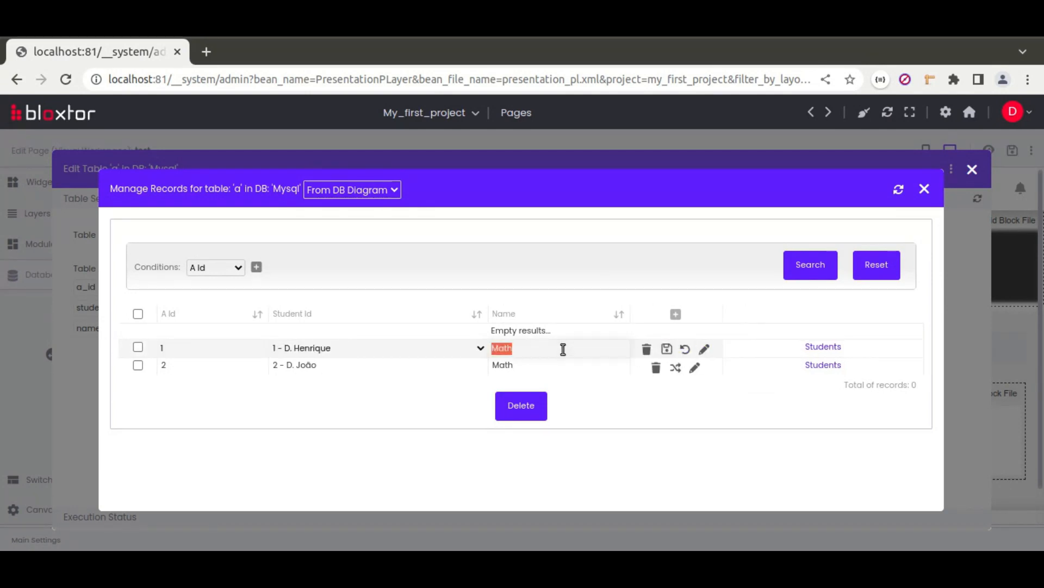
type("3")
key("Return")
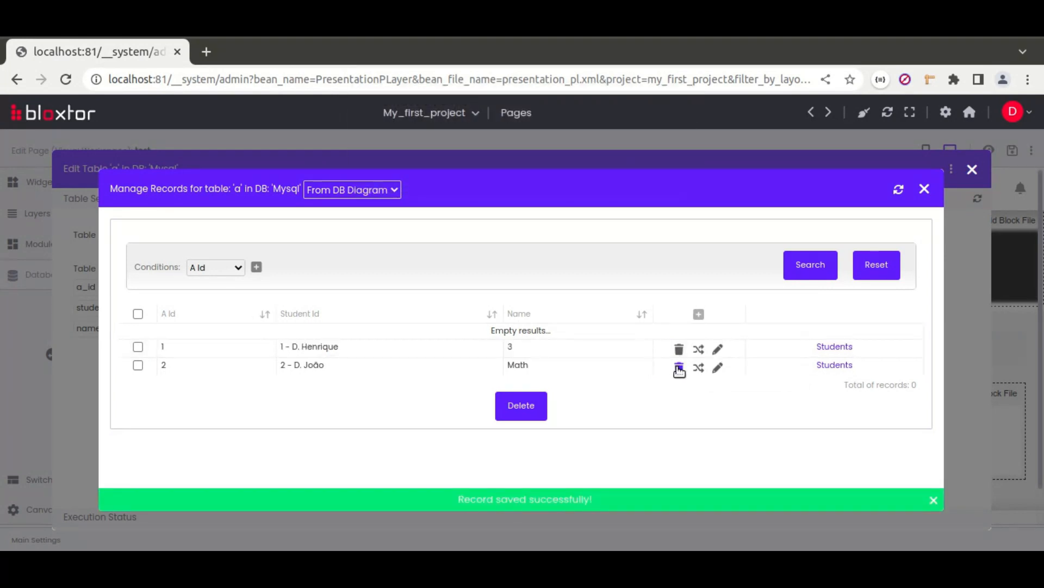
left_click(699, 368)
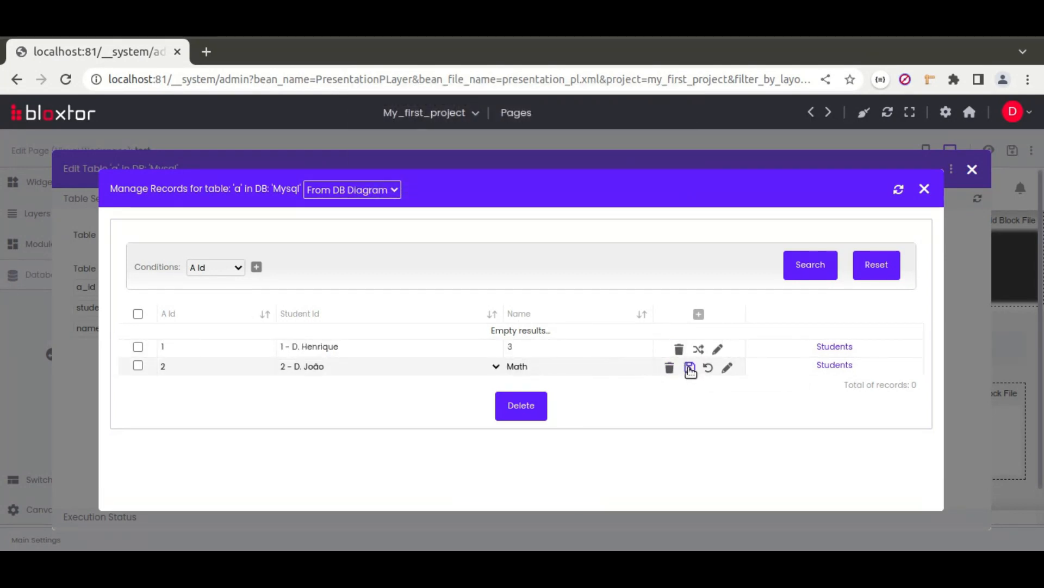
double_click(623, 364)
type("4")
left_click(690, 367)
Step: Add a record for Student Id 3 with Name '5', then close the record manager
left_click(661, 173)
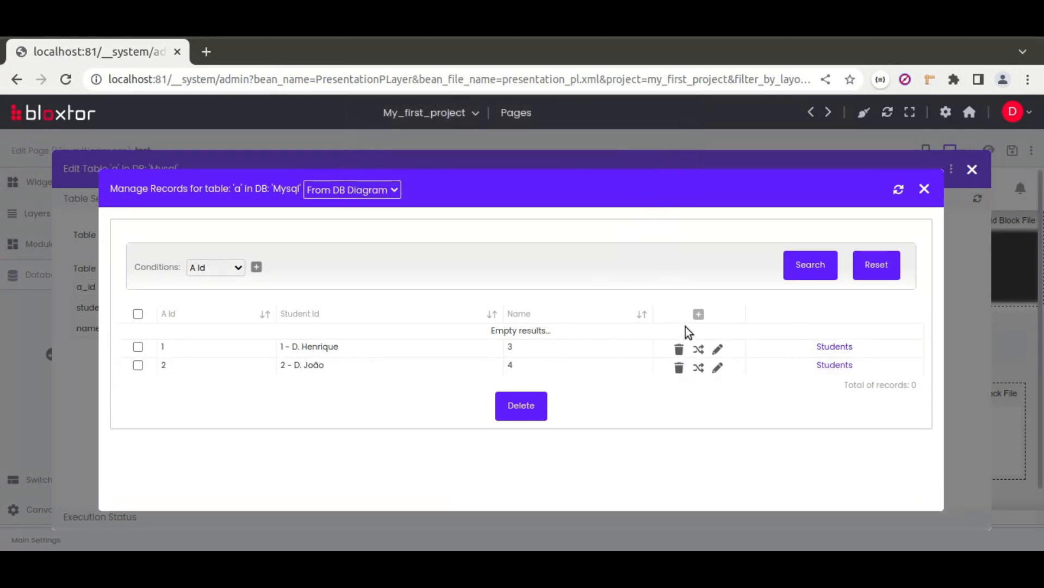
left_click(699, 314)
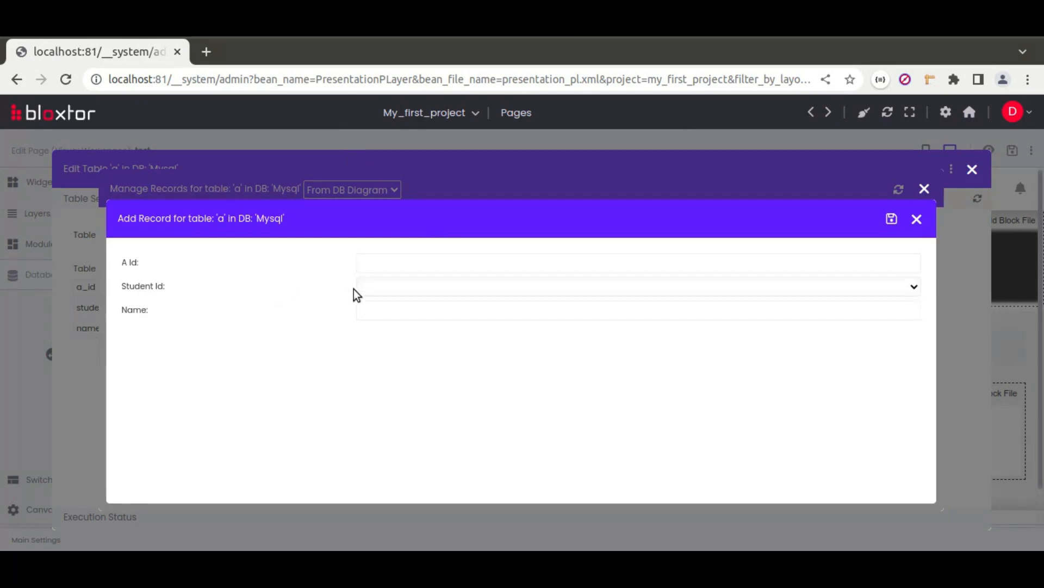
left_click(400, 287)
left_click(399, 338)
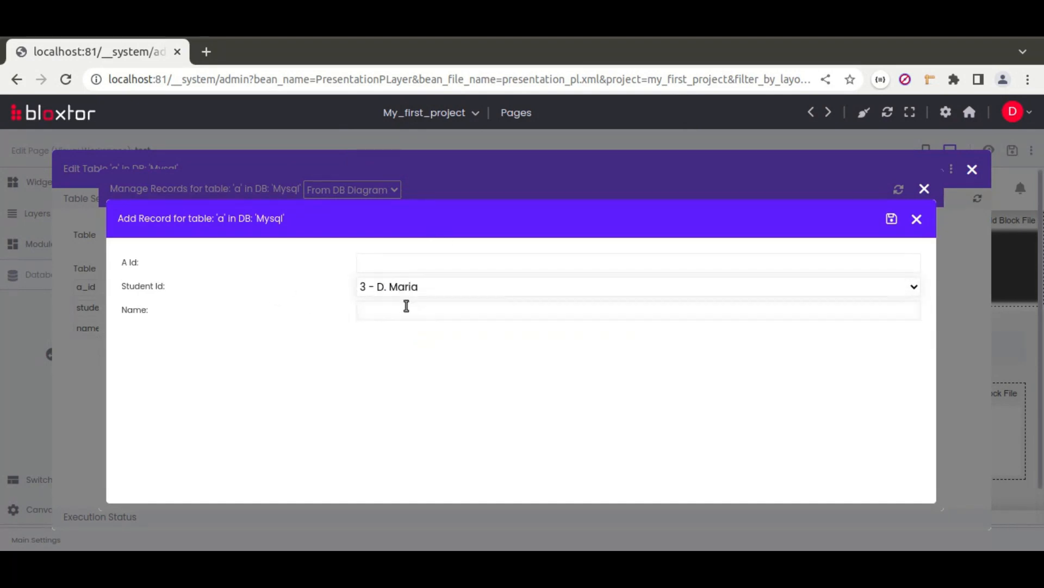
left_click(434, 314)
type("5")
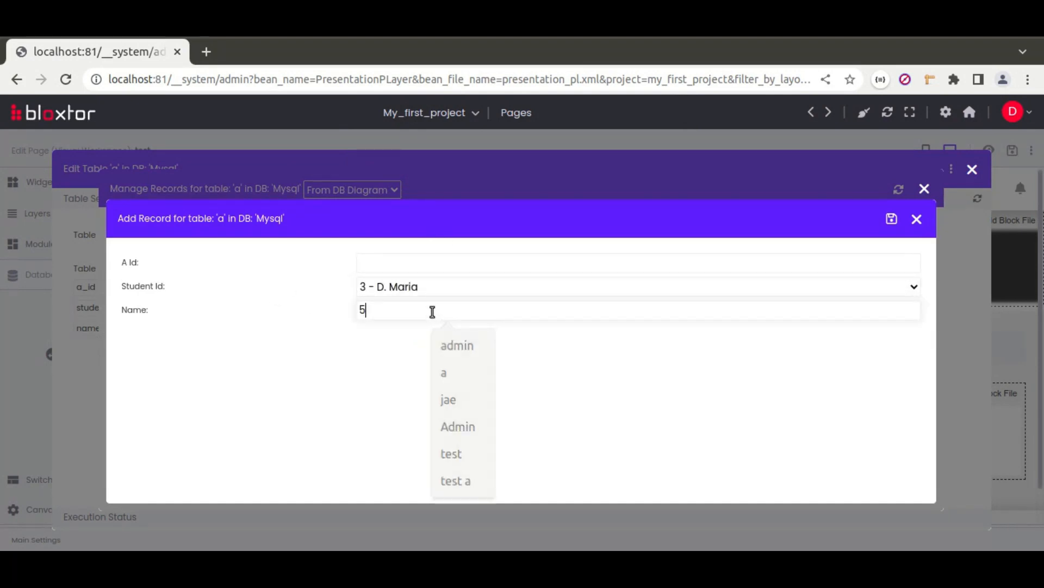
left_click(897, 222)
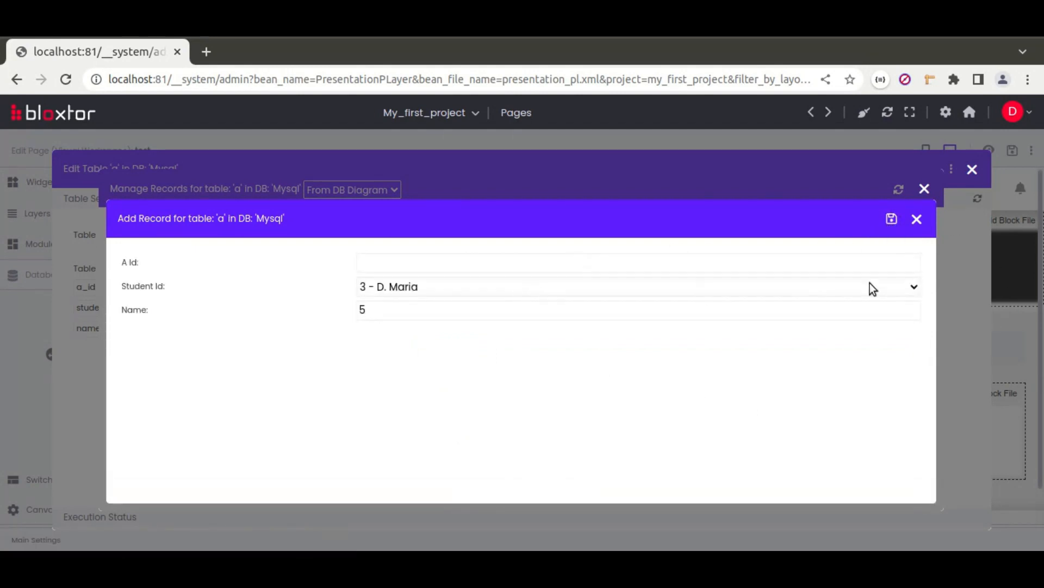
left_click(916, 218)
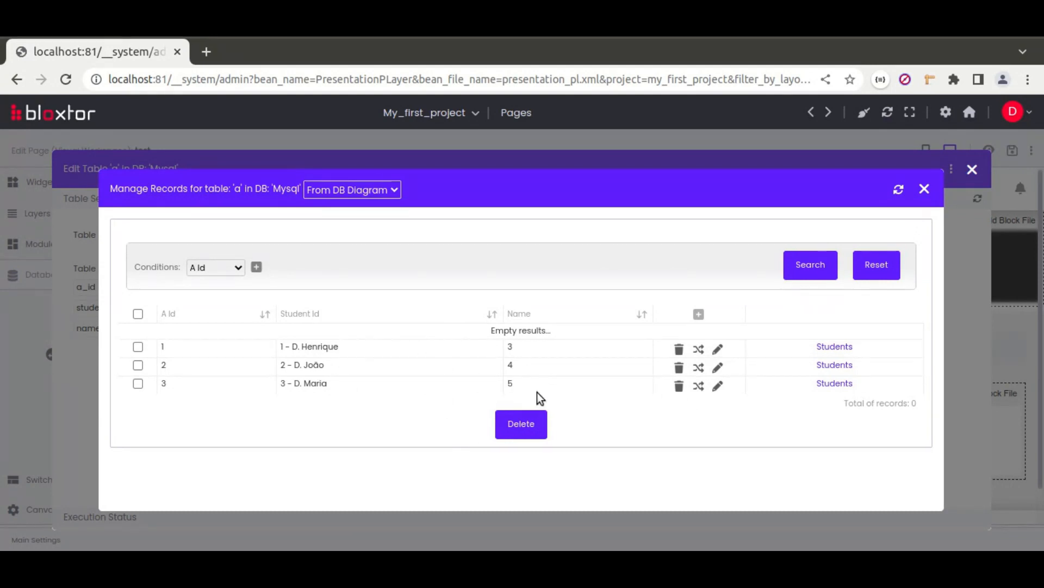
left_click(924, 188)
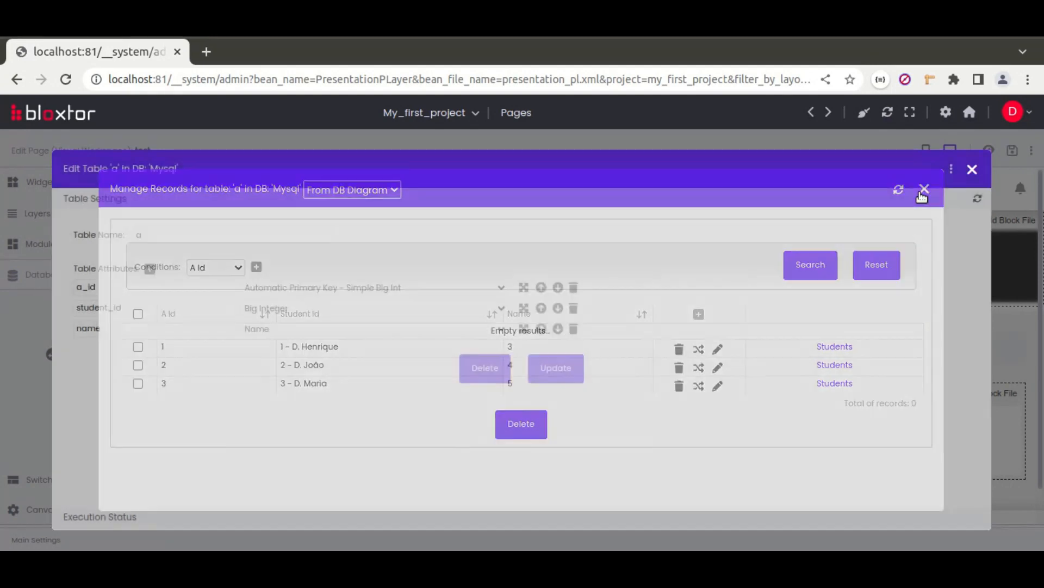
Step: Back on the test page, drop a Dropdown widget into the Content region
left_click(973, 171)
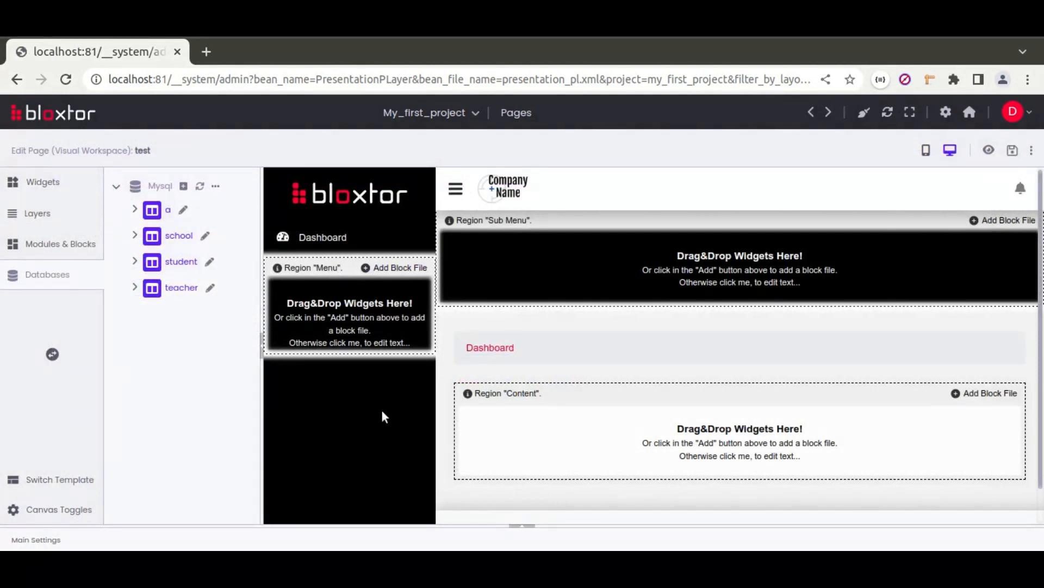
left_click(44, 193)
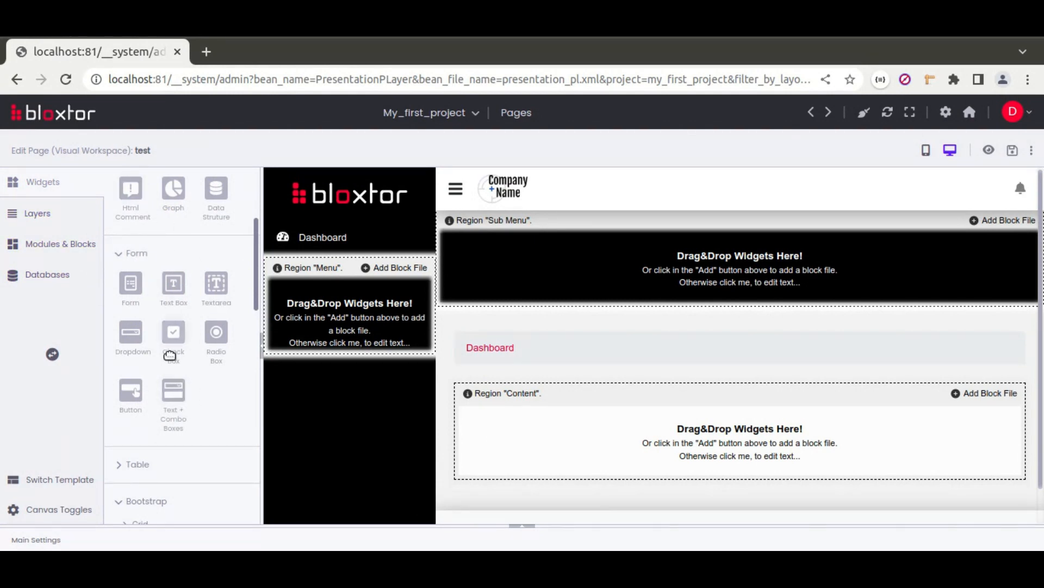
left_click_drag(131, 336, 567, 446)
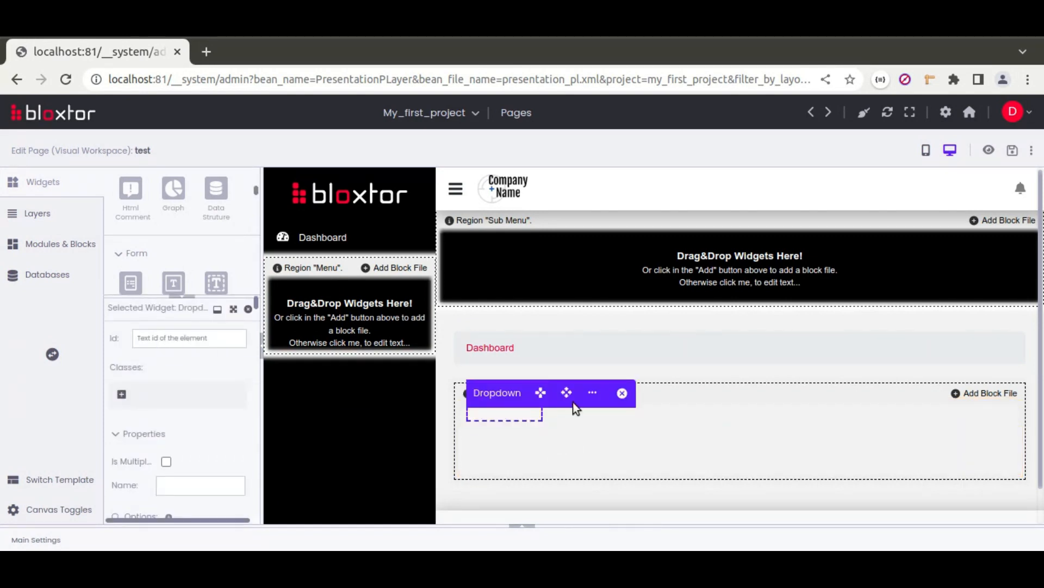
left_click(591, 394)
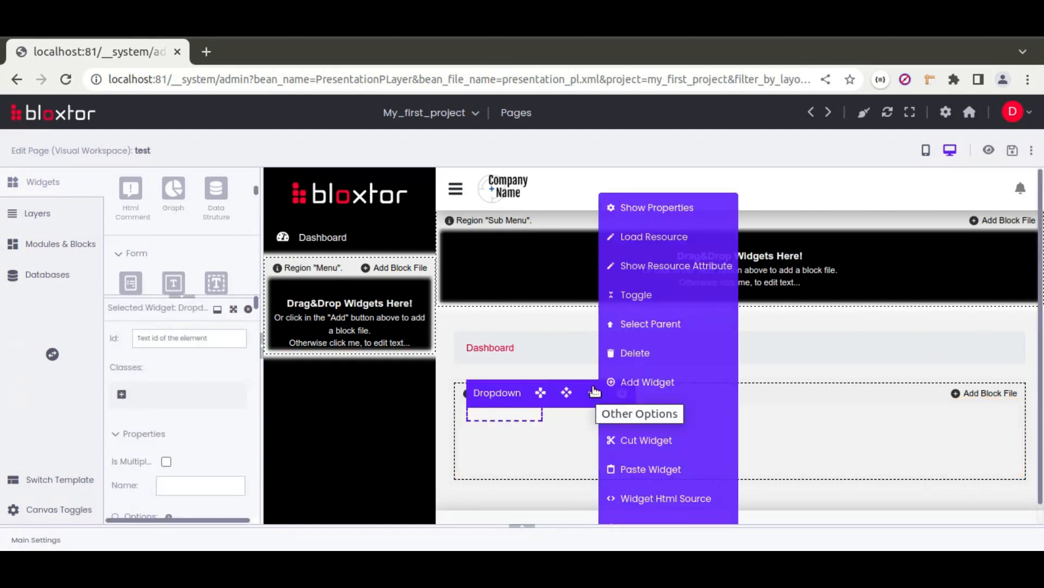
Step: Create a new diagram resource on the school table with query type Get Options for the dropdown
mouse_move(591, 395)
left_click(646, 246)
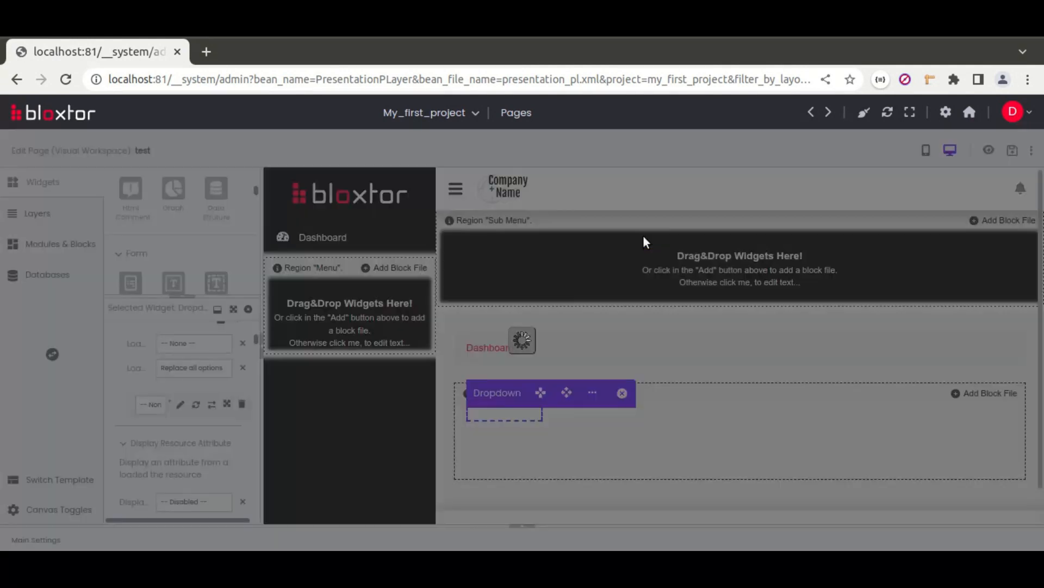
left_click(568, 318)
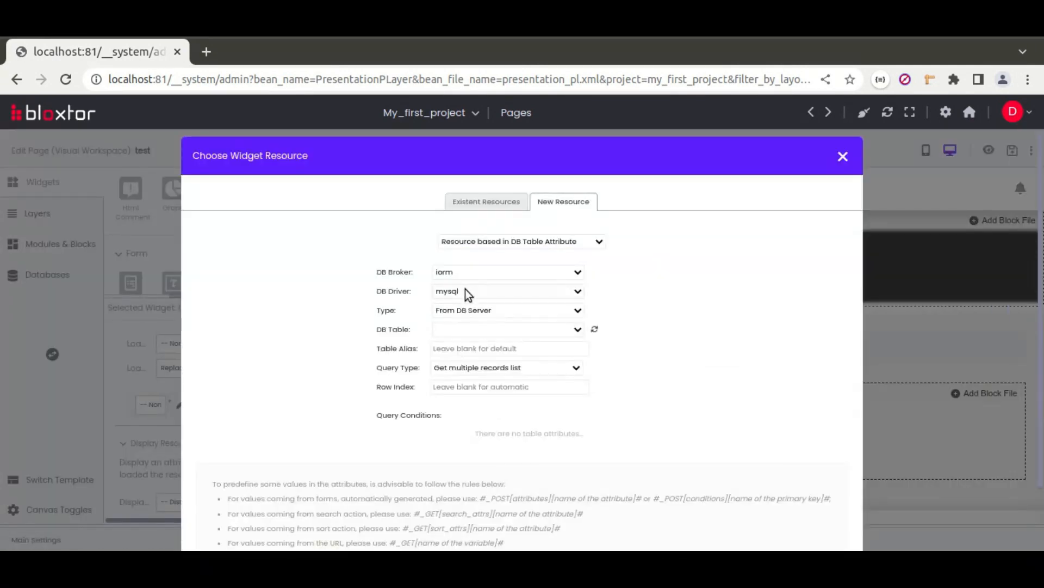
left_click(474, 314)
left_click(466, 334)
left_click(482, 330)
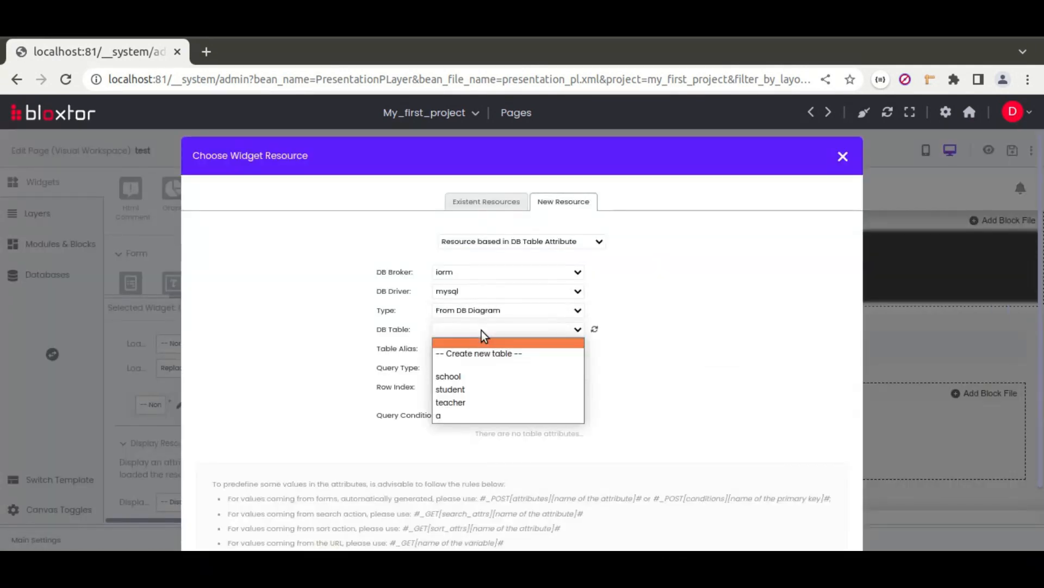
left_click(469, 376)
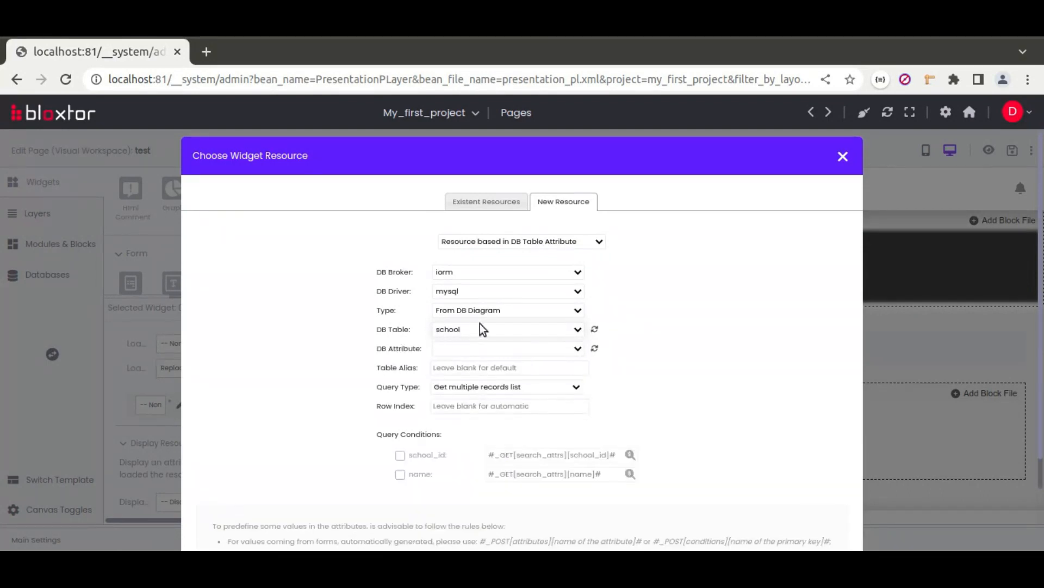
left_click(471, 386)
left_click(462, 505)
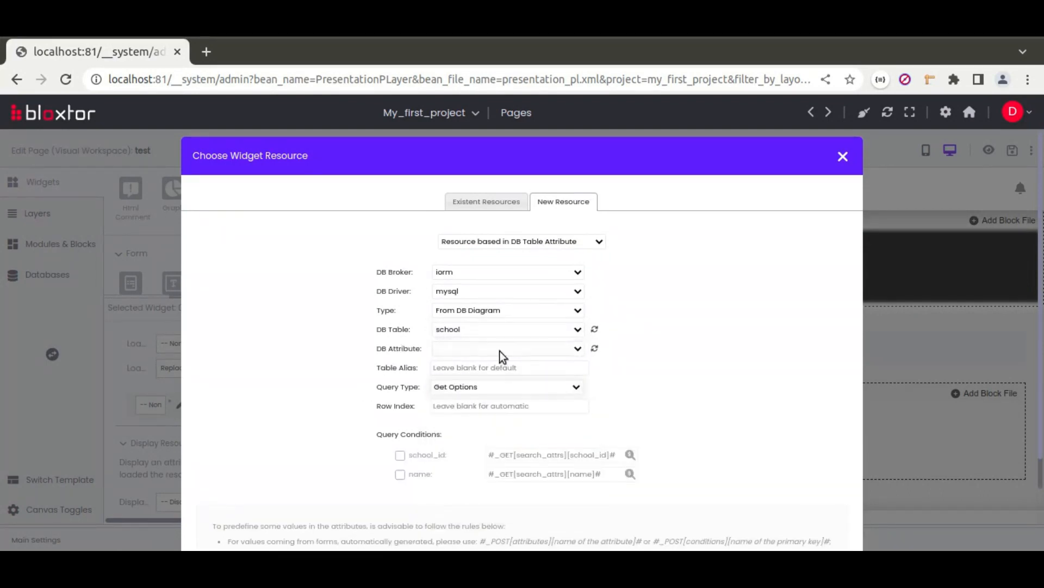
scroll(530, 454, "down", 3)
left_click(530, 456)
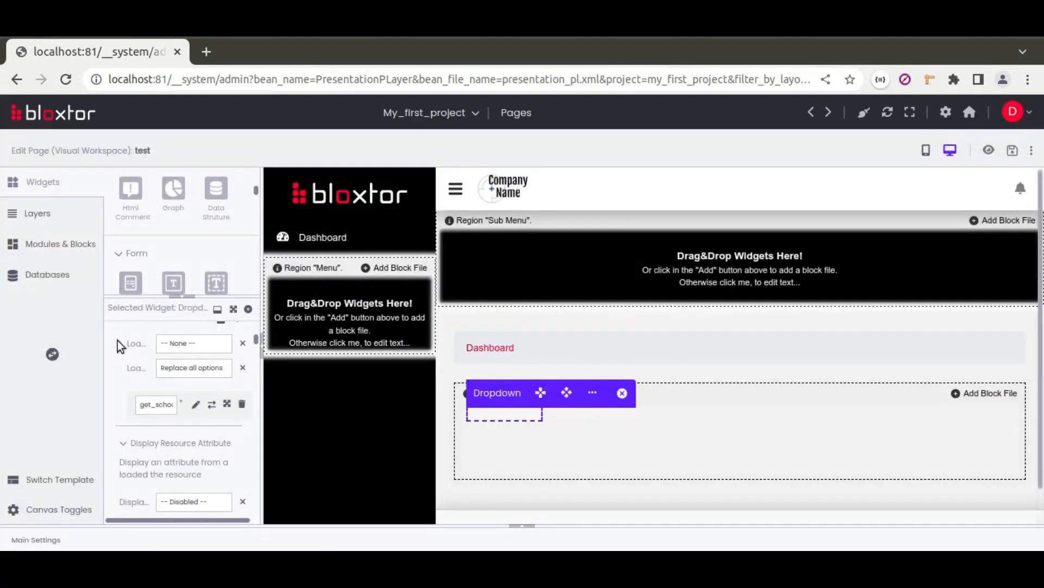
Step: Set the school dropdown to load on page load with the loadSelectFieldResource handler
left_click_drag(262, 323, 314, 323)
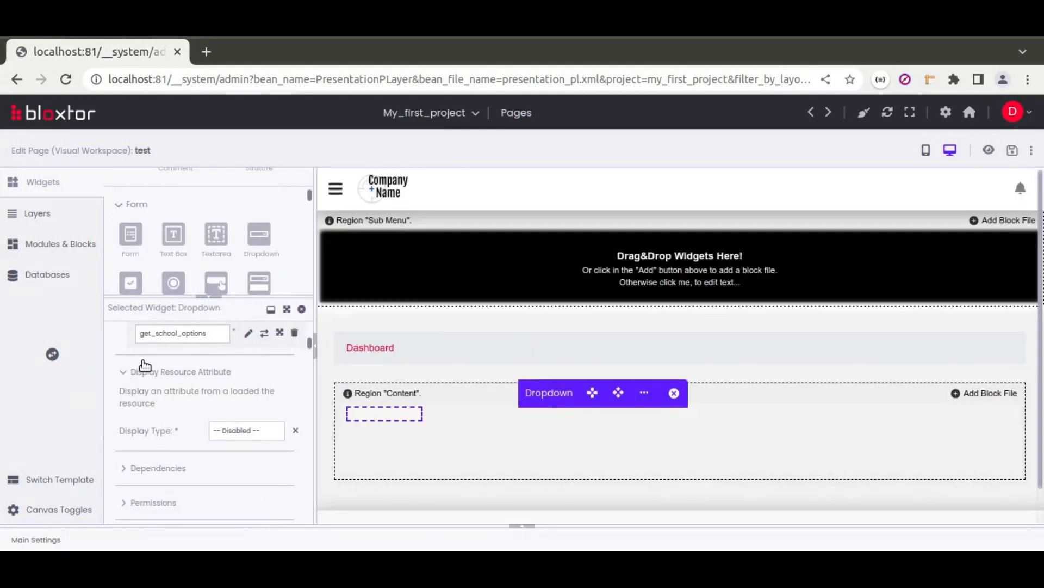
left_click(52, 354)
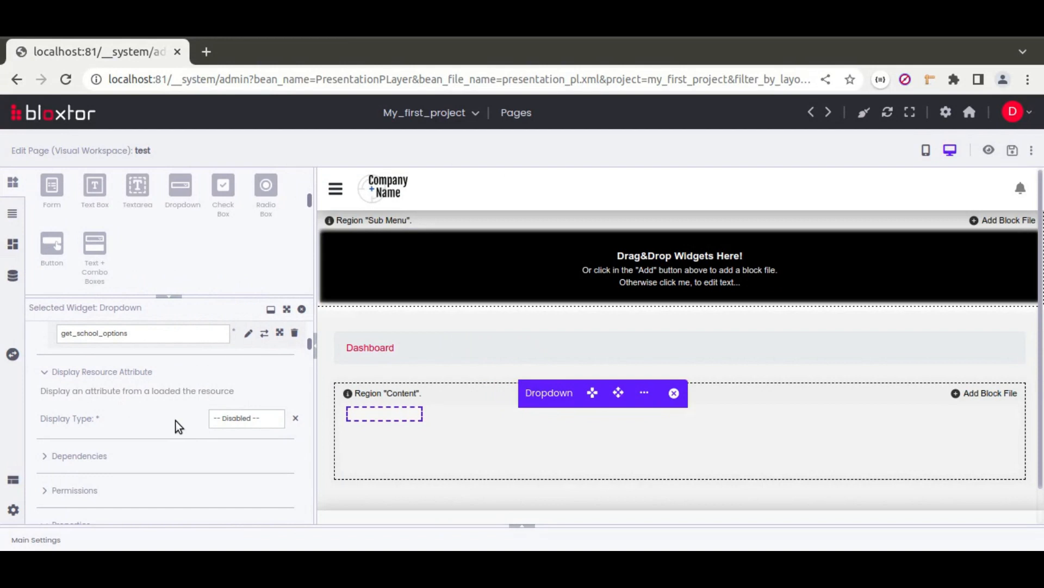
scroll(175, 420, "up", 2)
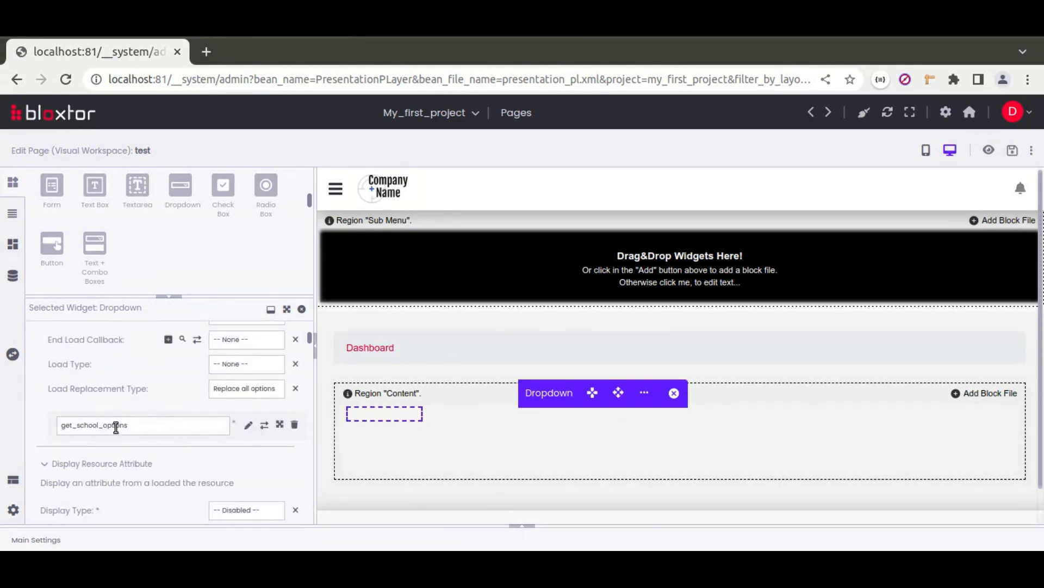
scroll(112, 387, "up", 2)
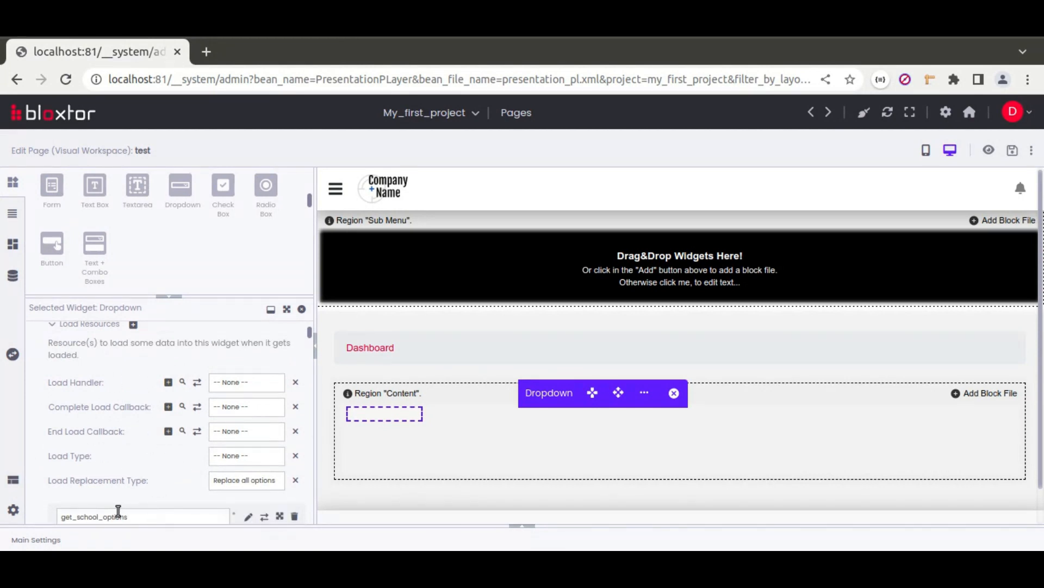
left_click(238, 454)
left_click(243, 479)
left_click(240, 383)
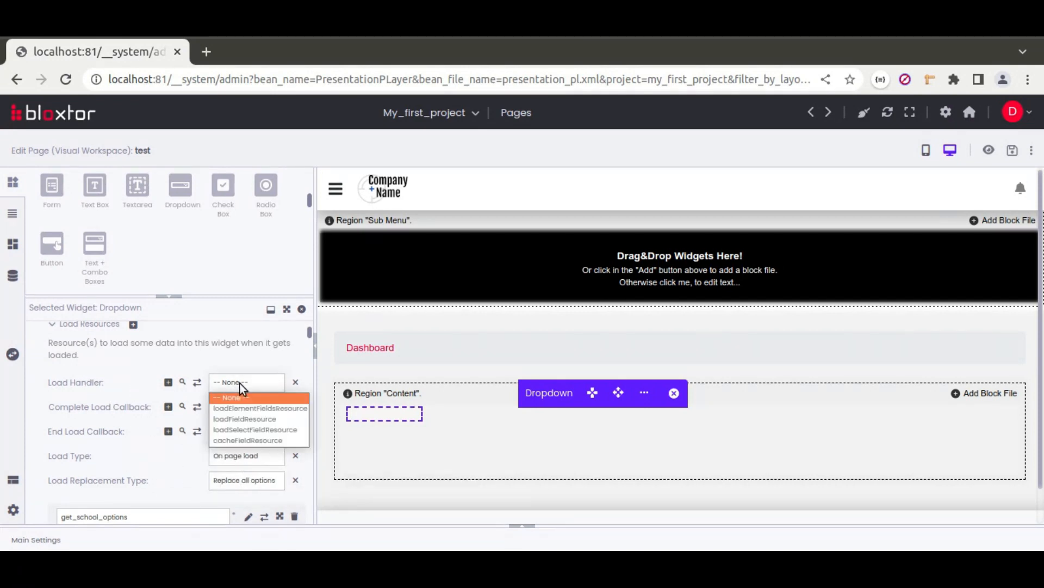
left_click(253, 430)
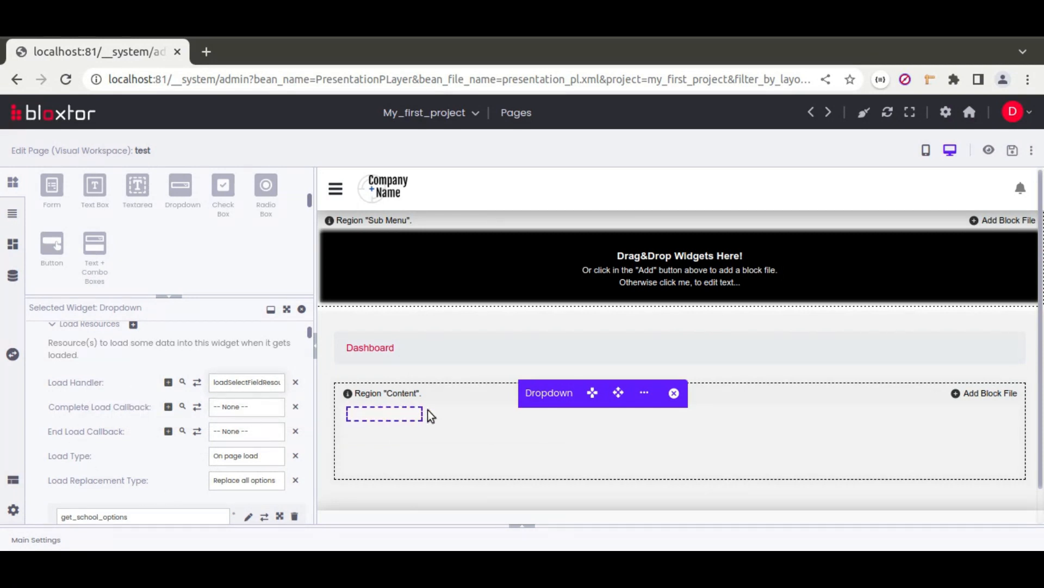
Step: Set the dropdown height to auto and open a live preview of the page
scroll(81, 390, "down", 10)
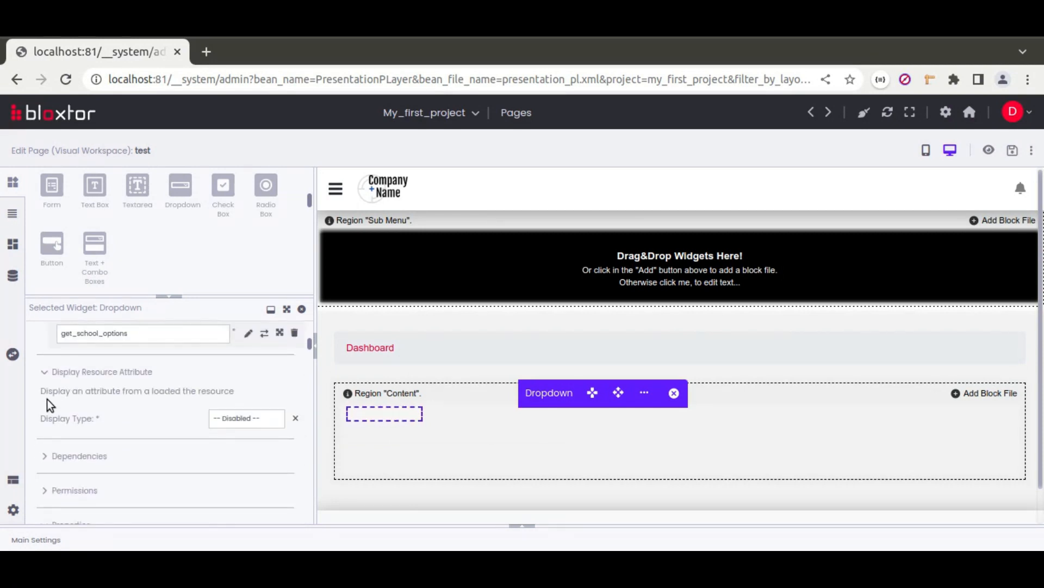
scroll(36, 396, "down", 3)
scroll(60, 370, "up", 3)
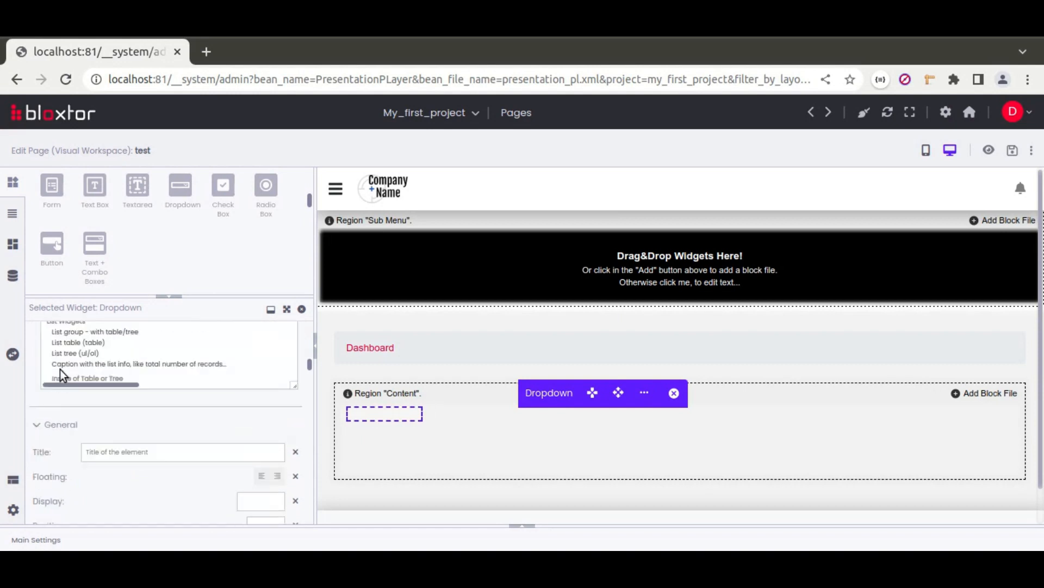
left_click(72, 481)
scroll(82, 479, "down", 2)
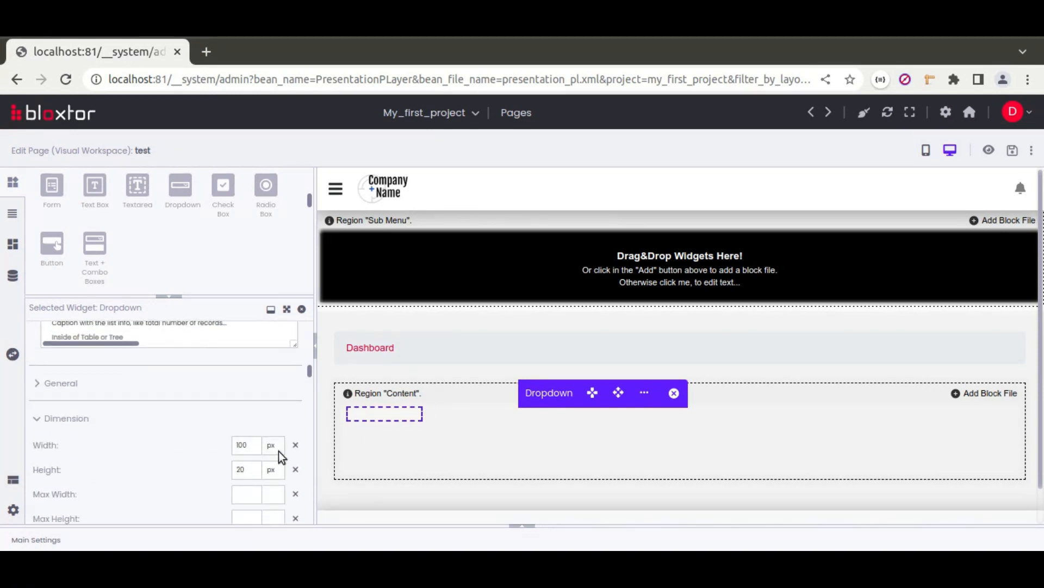
left_click(296, 471)
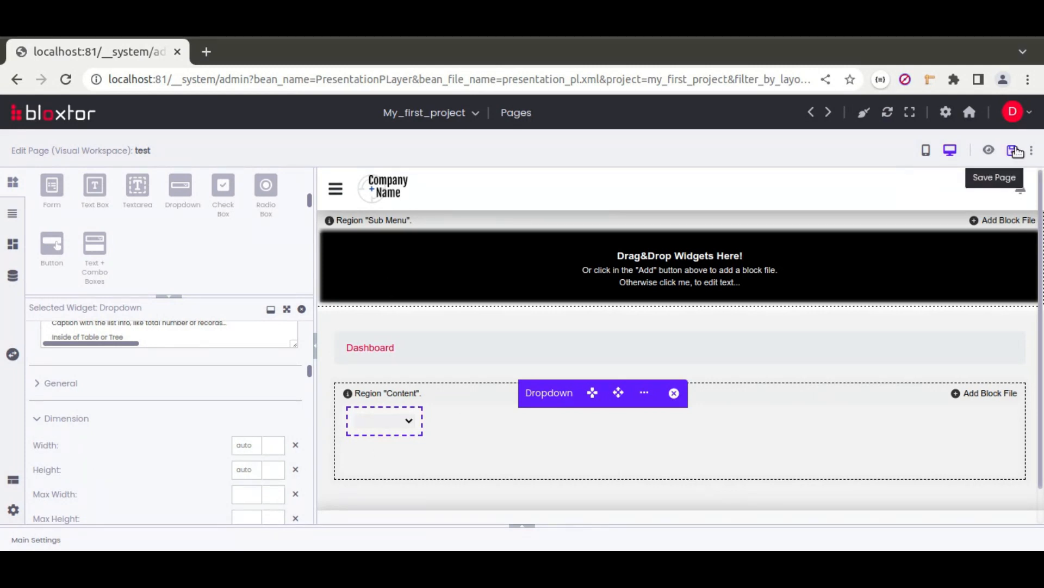
left_click(989, 150)
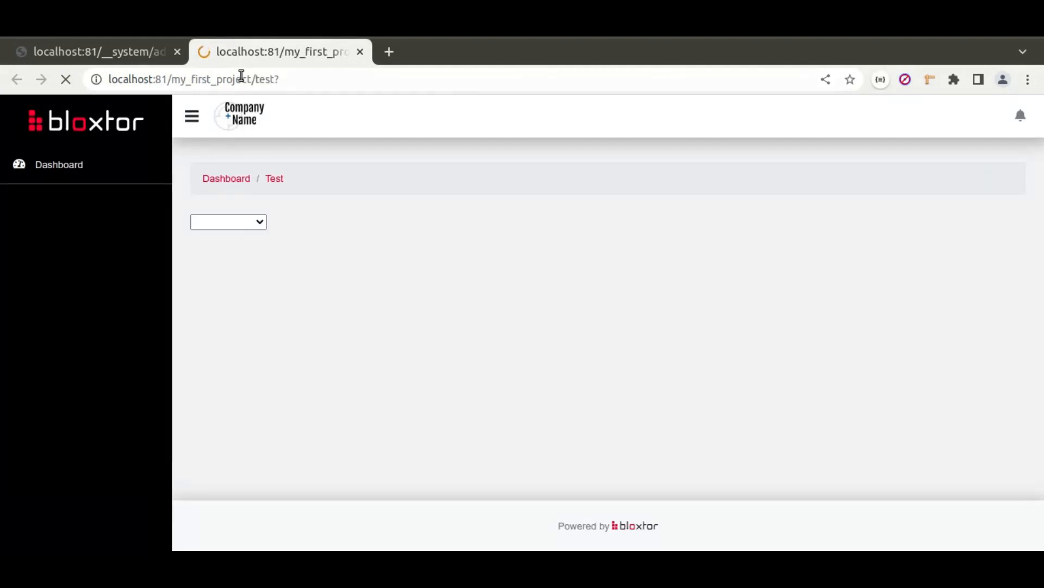
Step: Open the previewed dropdown to confirm it lists ESPAV, Rainha and New school, then return to the editor
left_click(262, 223)
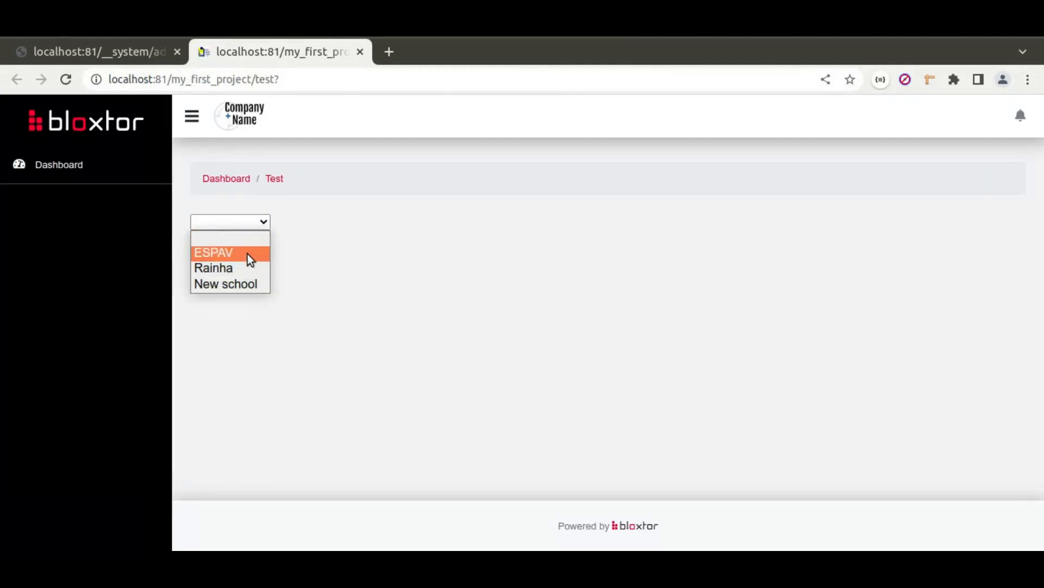
left_click(248, 225)
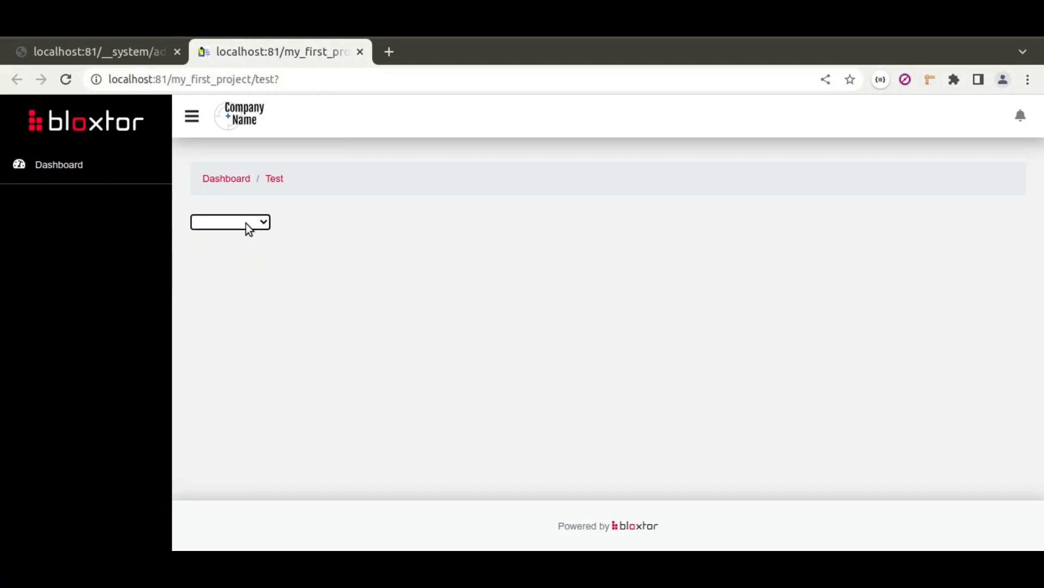
left_click(112, 50)
Step: Add the classes 'form-select mb-3' to the dropdown and save the page
scroll(115, 380, "up", 2)
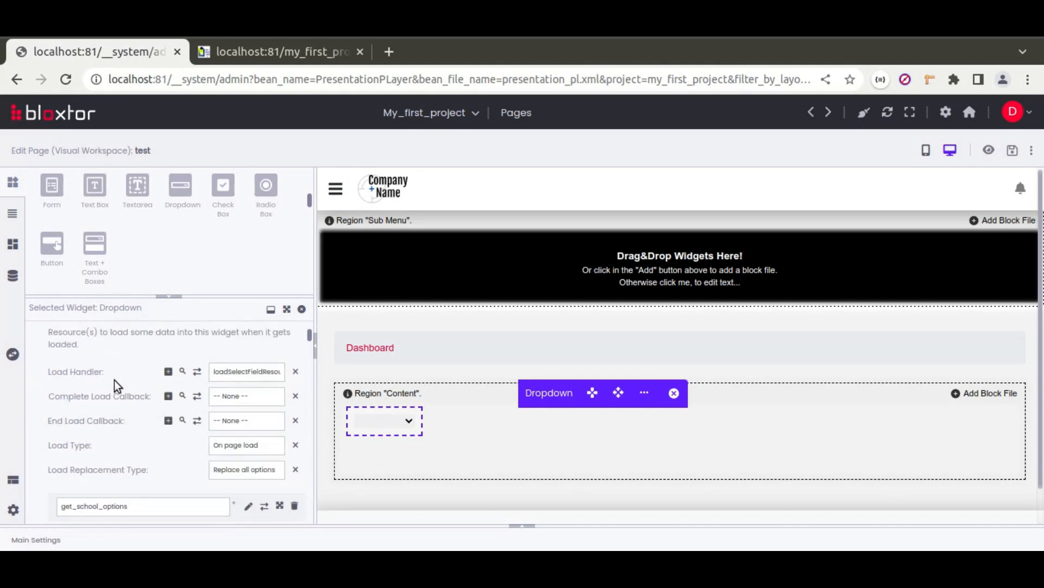
scroll(114, 380, "up", 6)
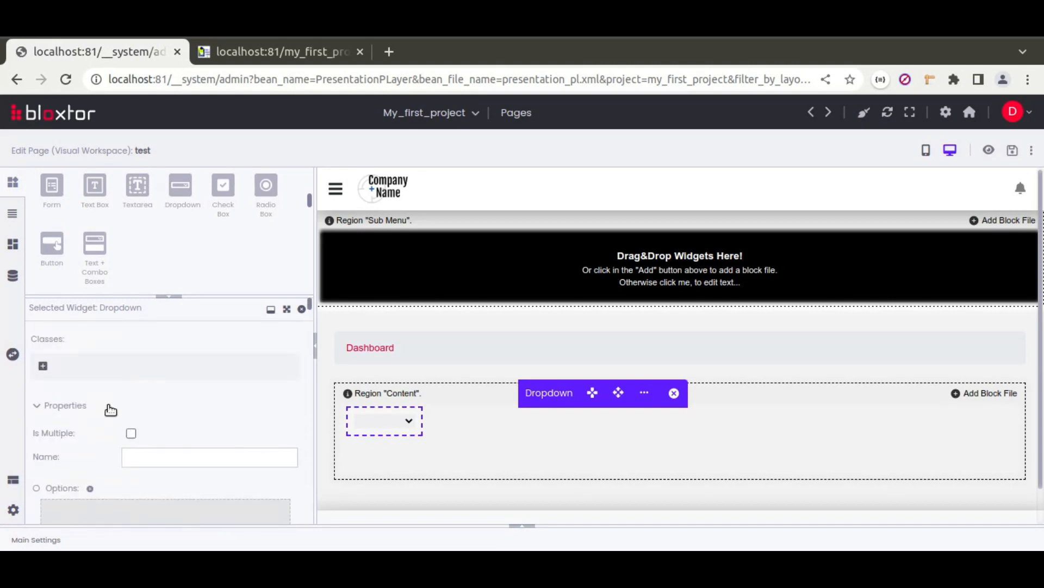
left_click(43, 367)
type("form")
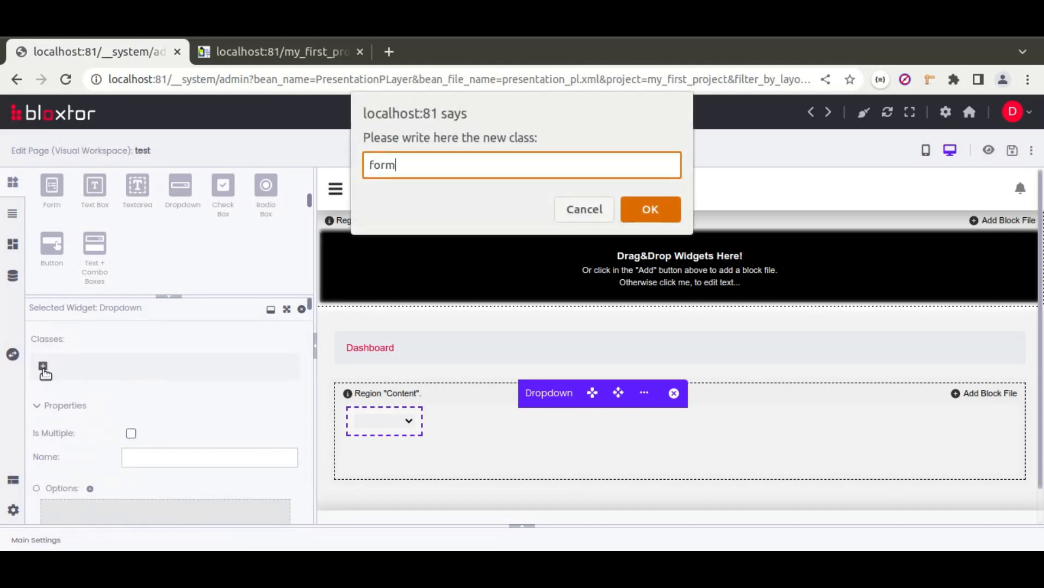
type("-select mb-3")
key("Return")
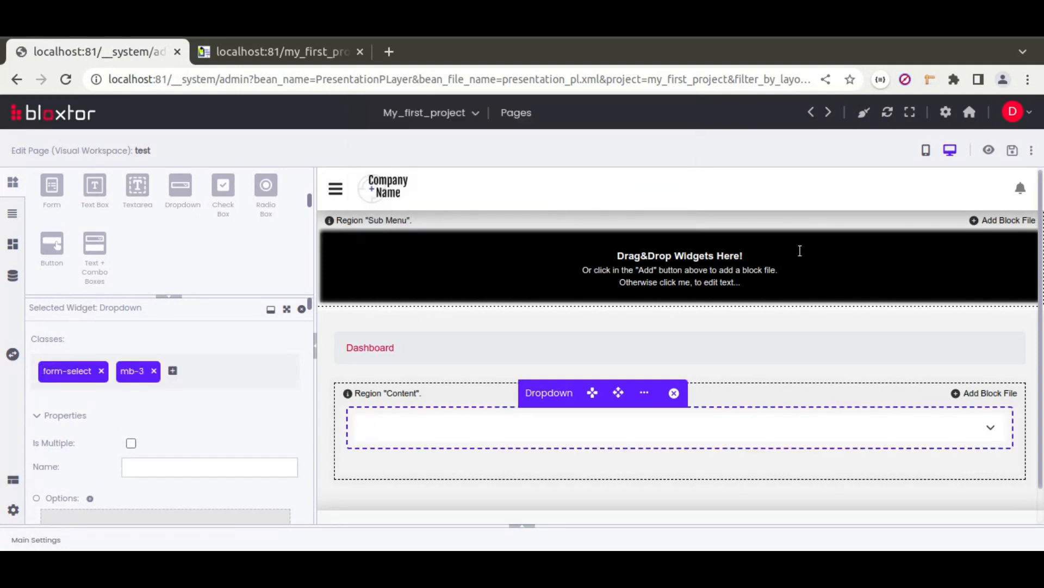
left_click(1012, 152)
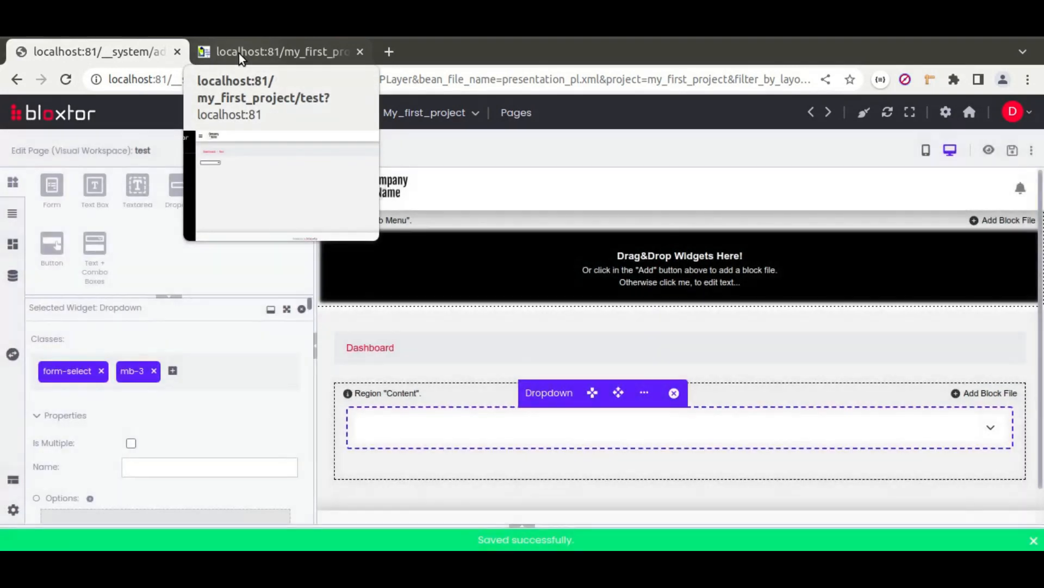
left_click(240, 54)
left_click(66, 79)
left_click(709, 227)
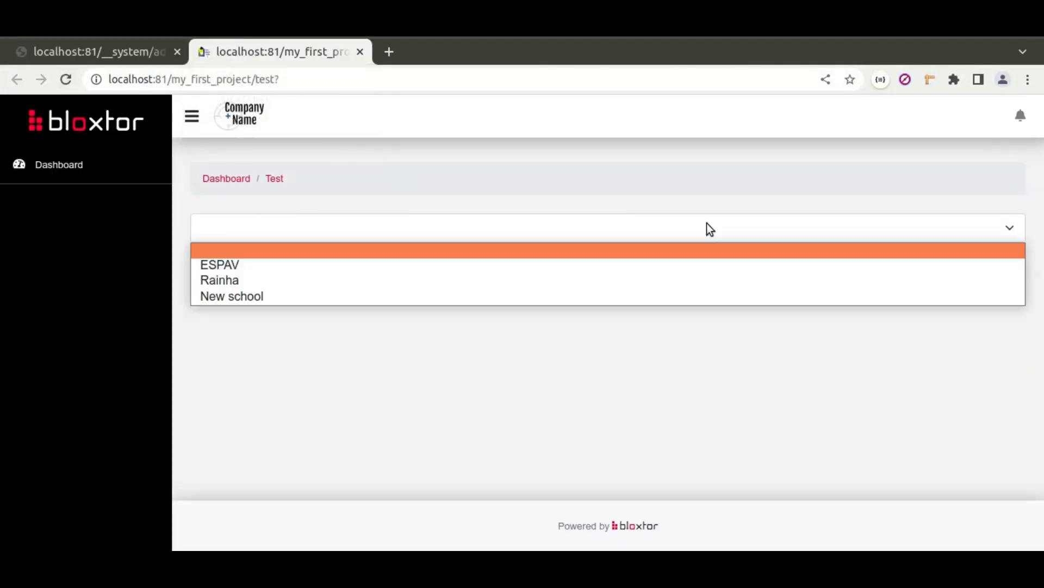
left_click(352, 255)
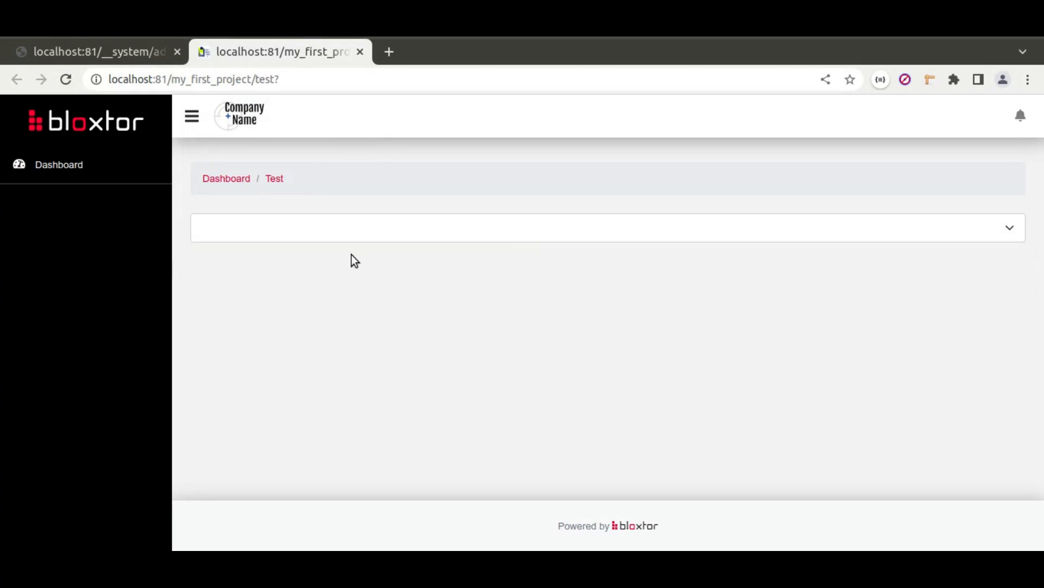
left_click(315, 231)
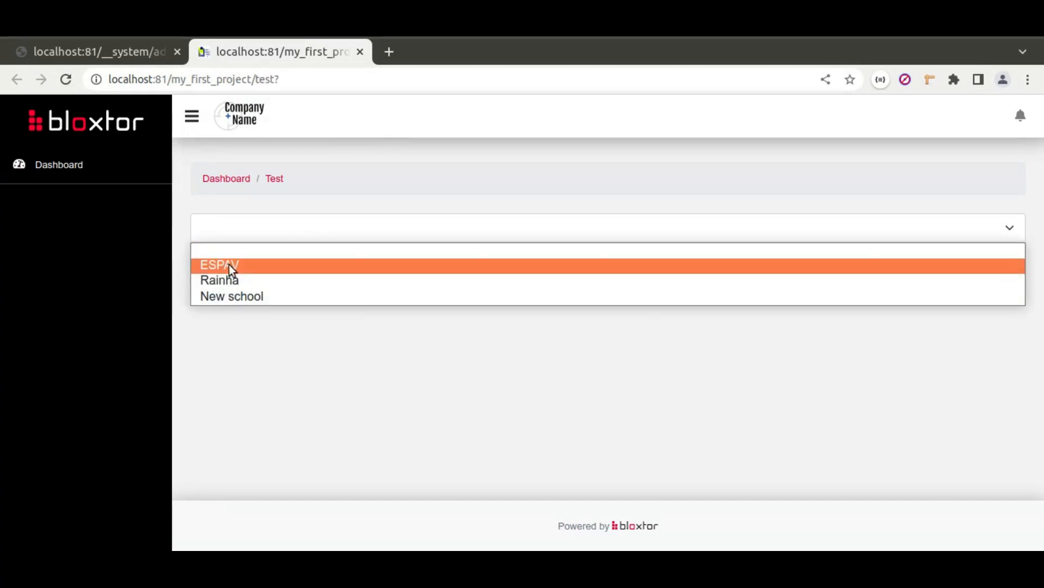
left_click(329, 333)
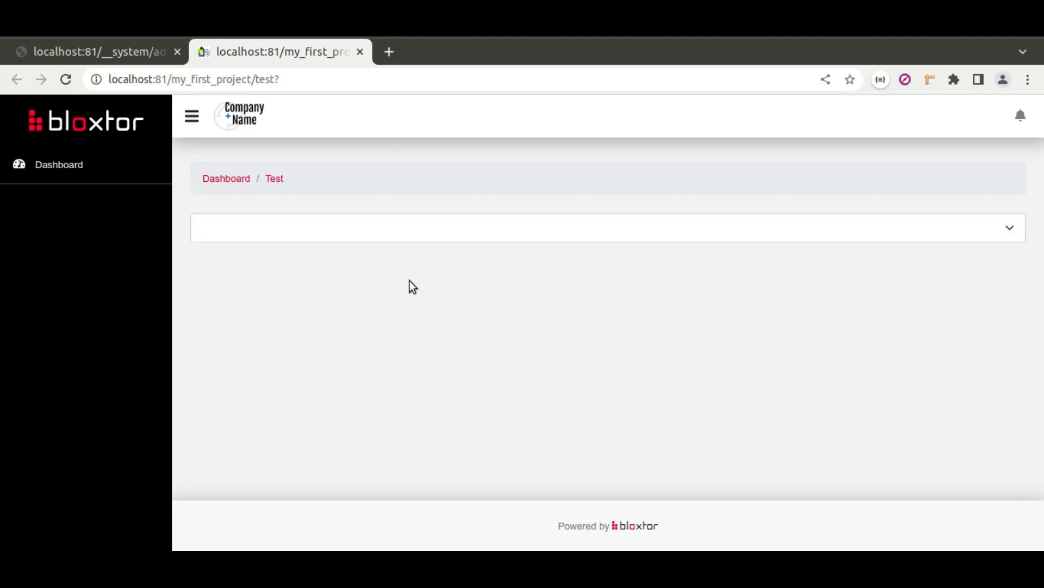
left_click(97, 51)
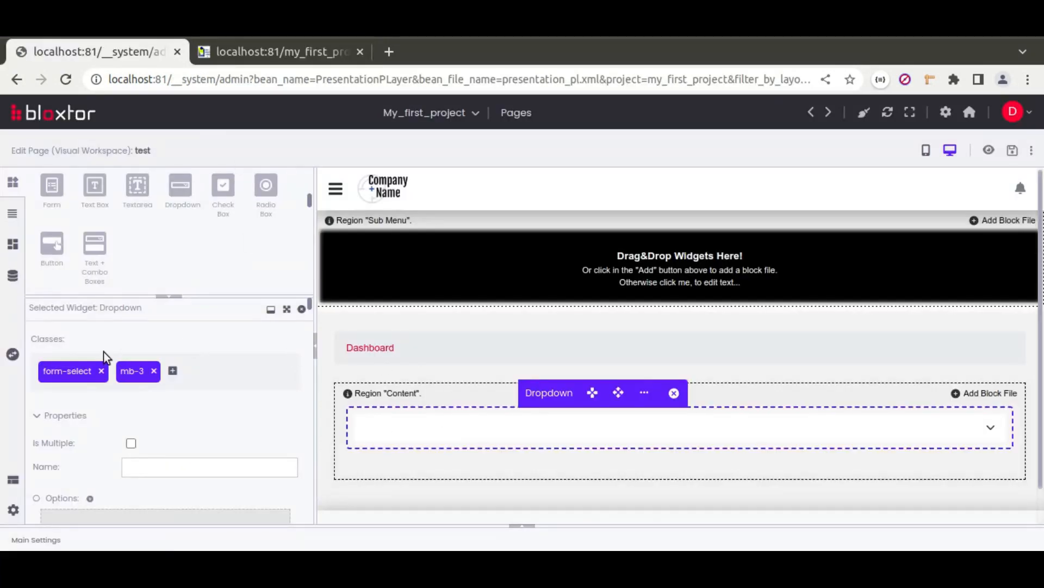
Step: Drop a second dropdown into Content and create its get_student_options resource from the student table
left_click_drag(164, 197, 433, 477)
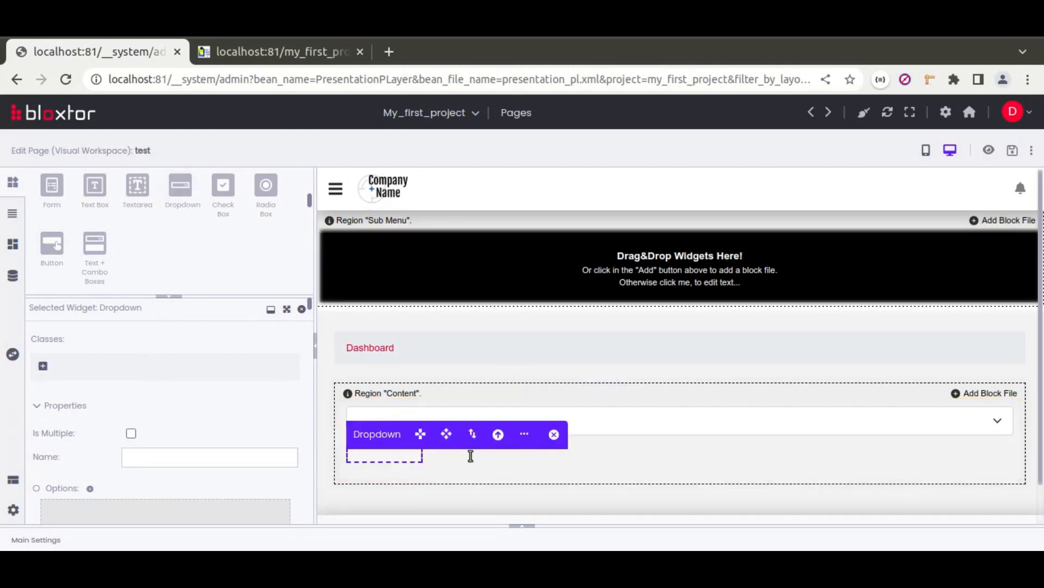
left_click(524, 434)
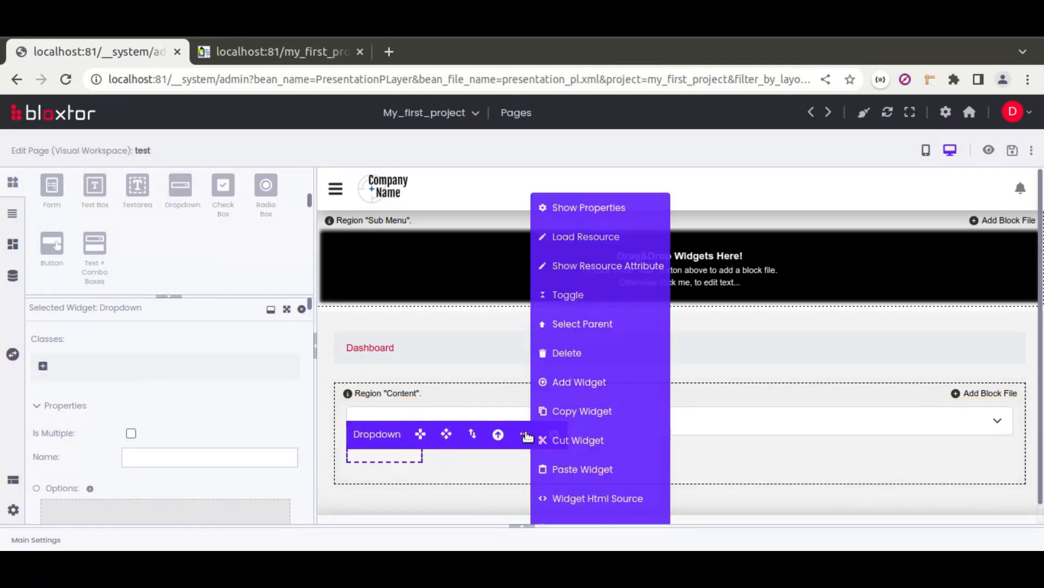
left_click(594, 239)
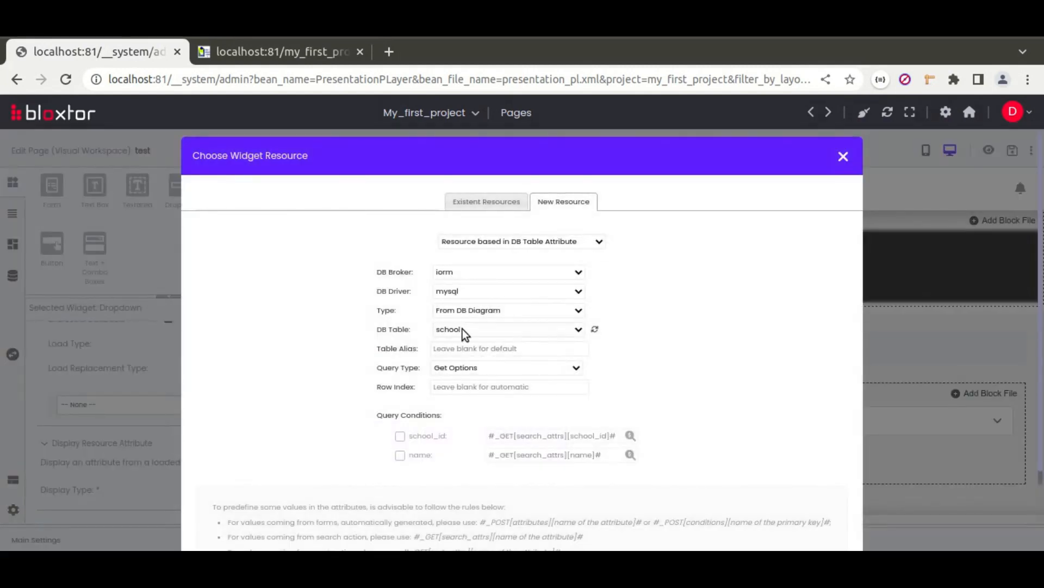
left_click(462, 329)
left_click(464, 390)
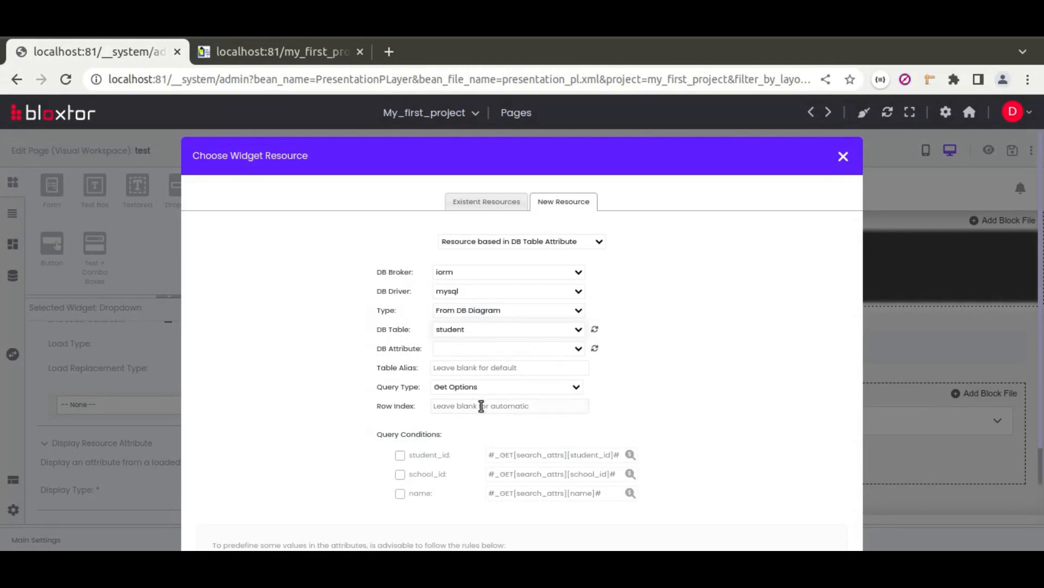
scroll(634, 325, "down", 4)
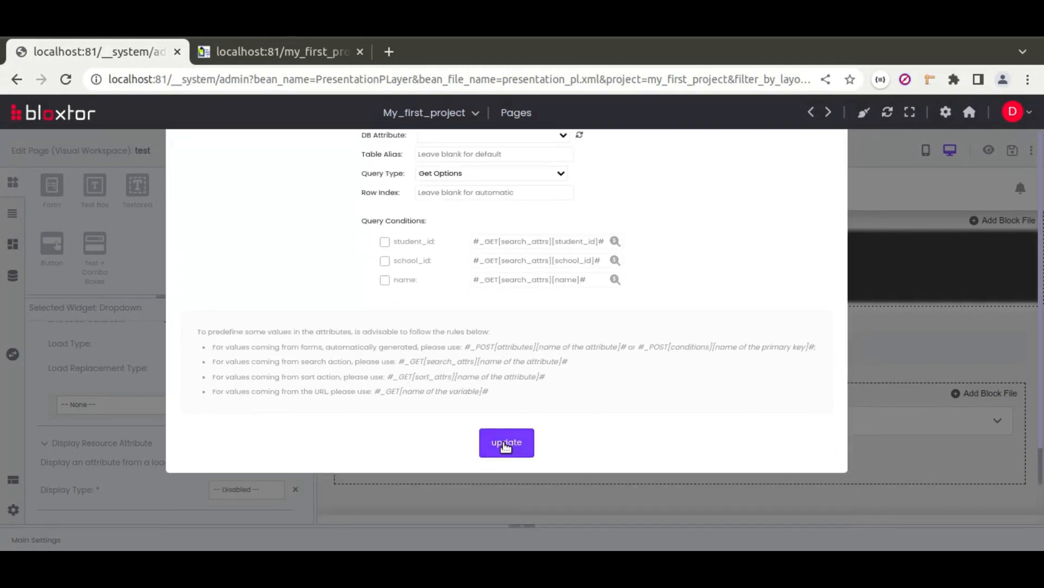
left_click(506, 445)
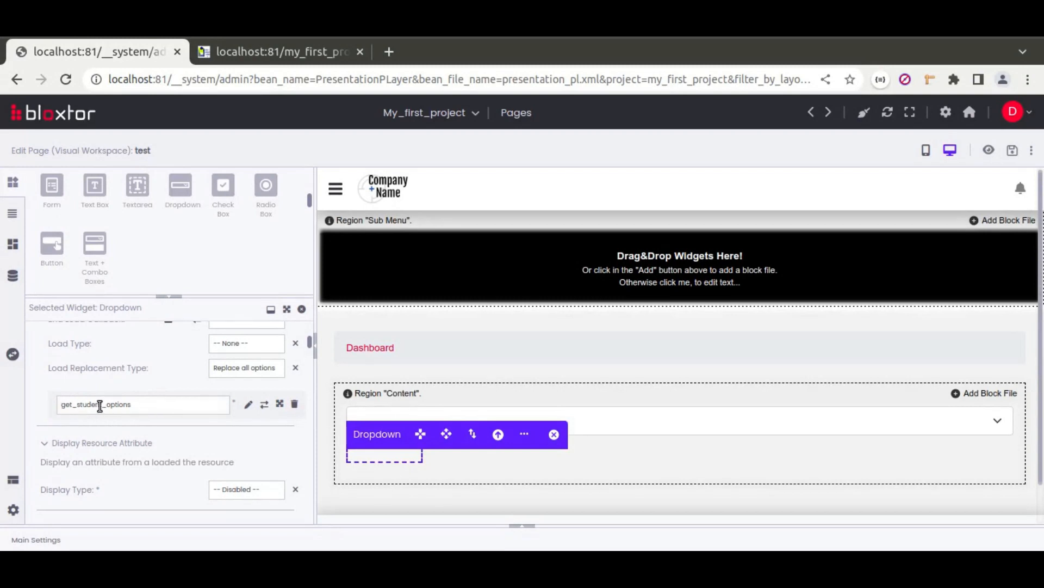
Step: Keep the load type unchanged and set the load handler to loadSelectFieldResource
scroll(155, 378, "up", 2)
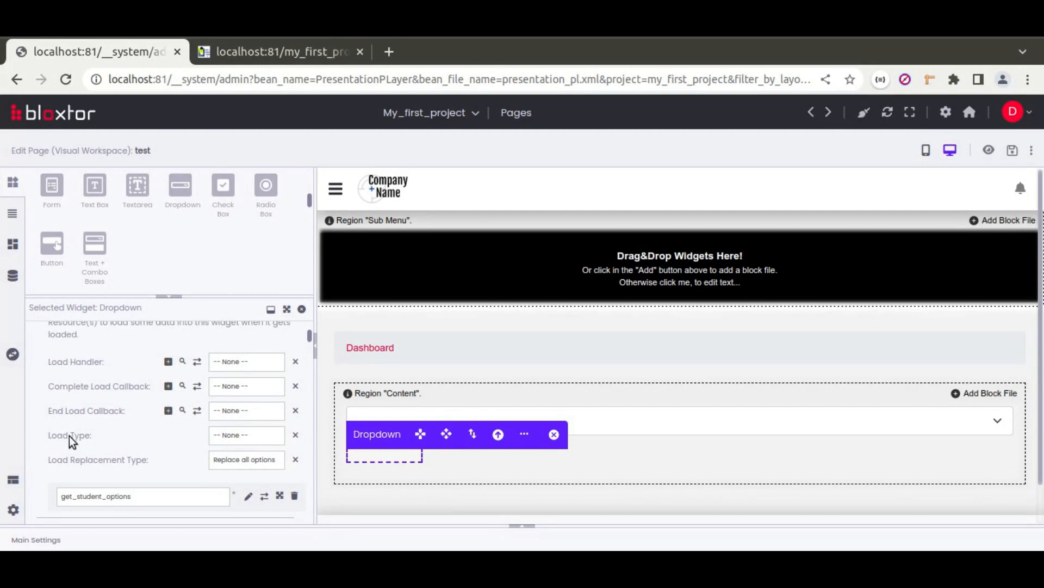
left_click(249, 435)
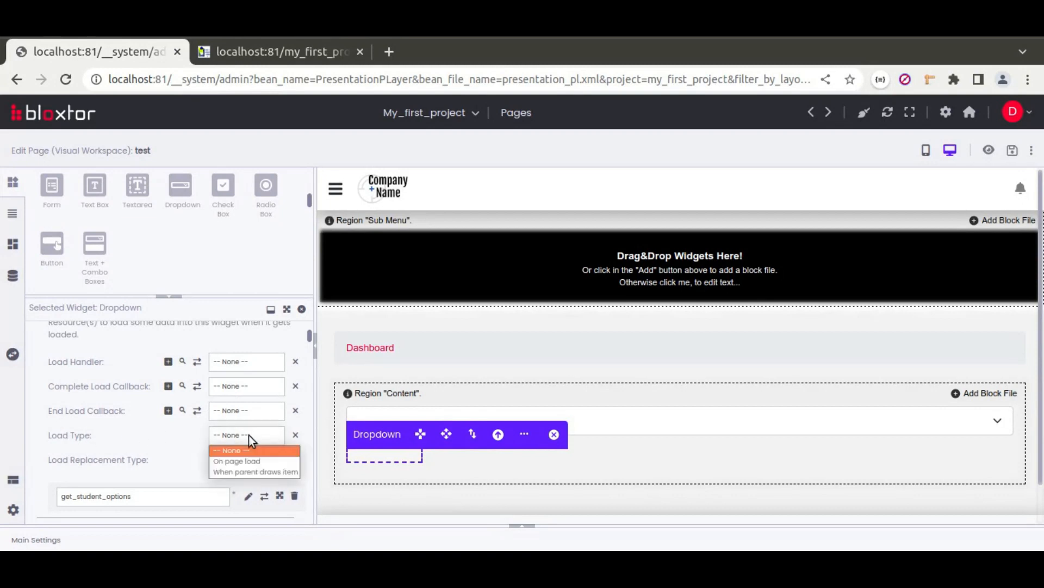
left_click(122, 442)
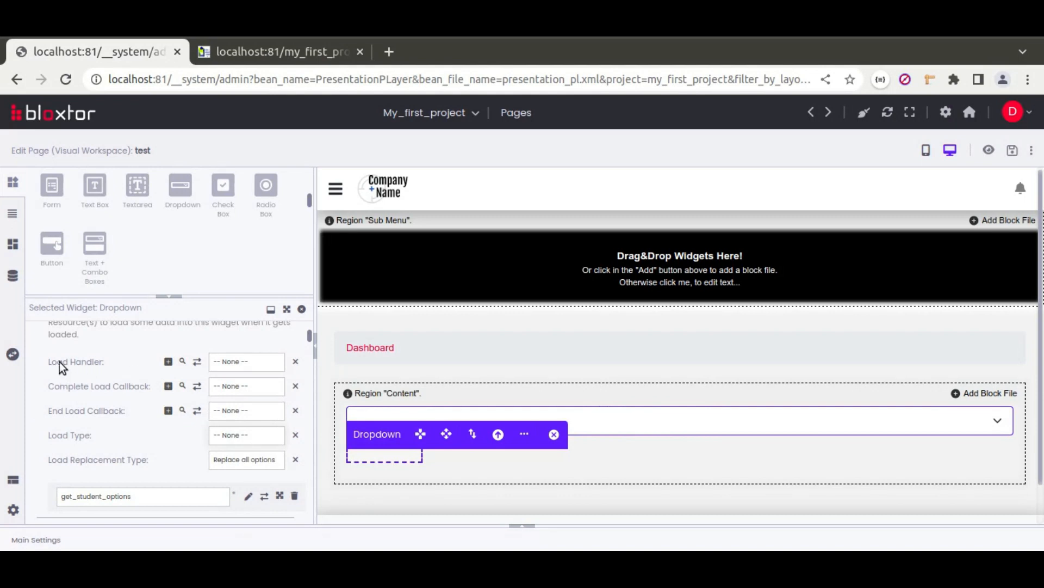
left_click(258, 362)
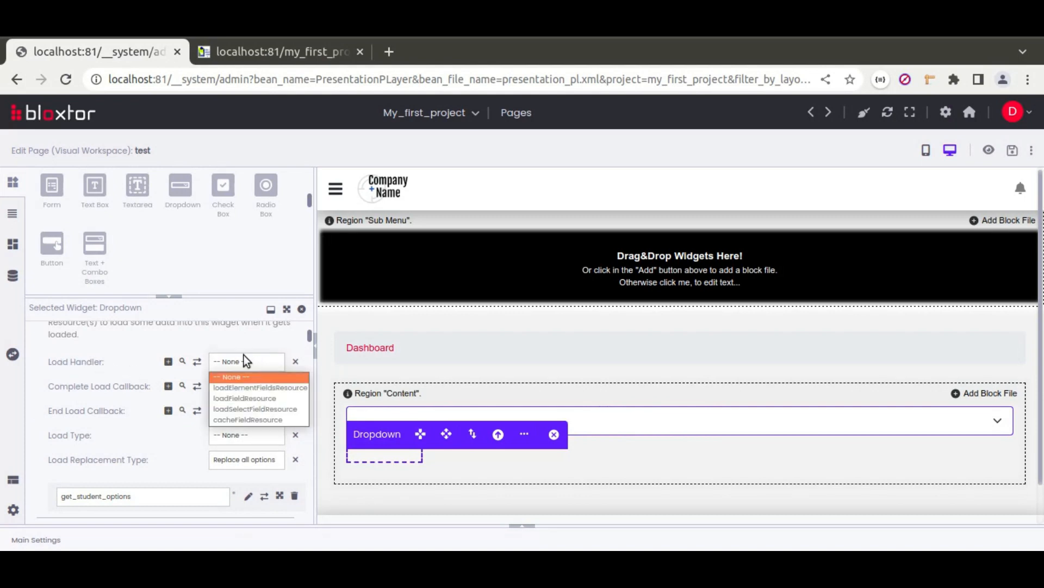
left_click(256, 408)
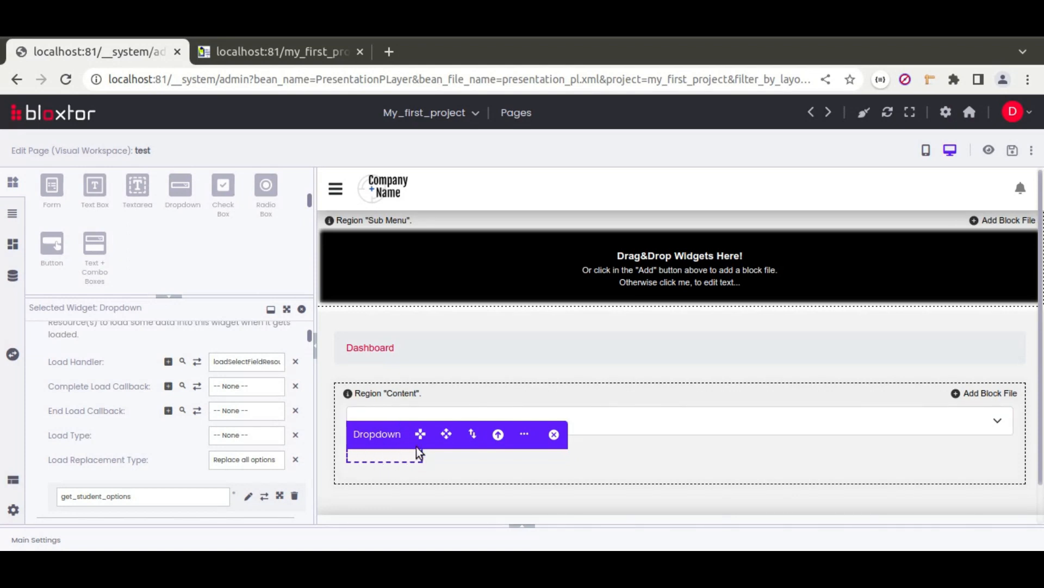
Step: Give the second dropdown the id combobox2 and the classes form-select and mb-3
scroll(93, 417, "up", 15)
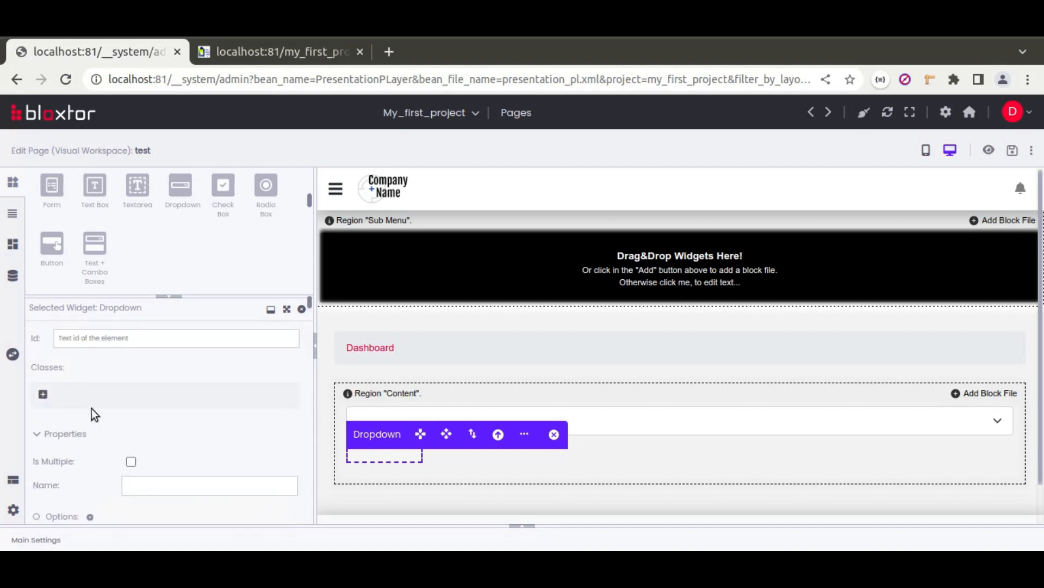
left_click(92, 341)
type("combobox2")
left_click(43, 394)
type("form-select mb-3")
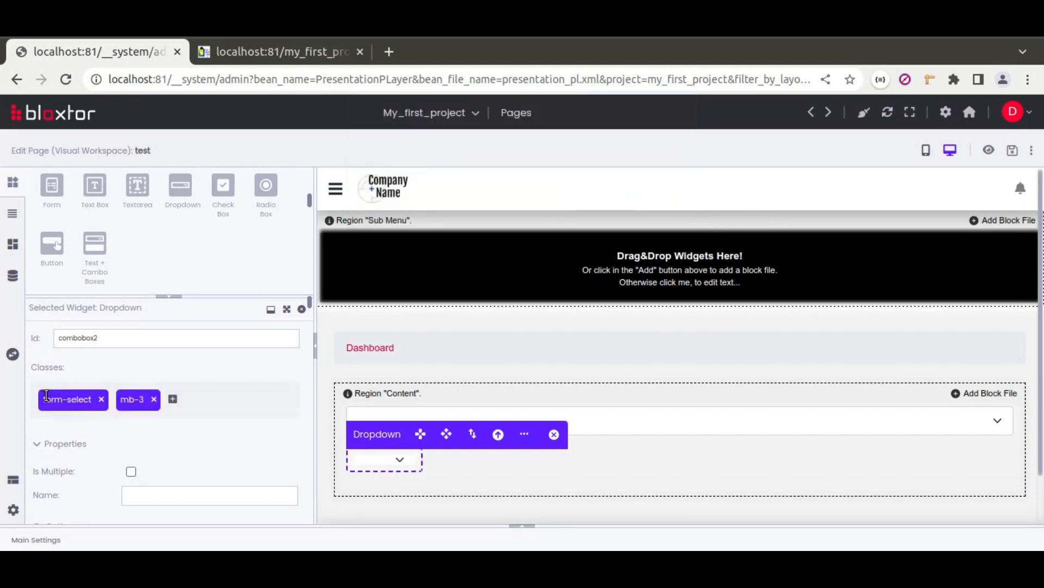
Step: Set its width and height to auto and save the page
scroll(44, 468, "down", 10)
scroll(44, 459, "down", 10)
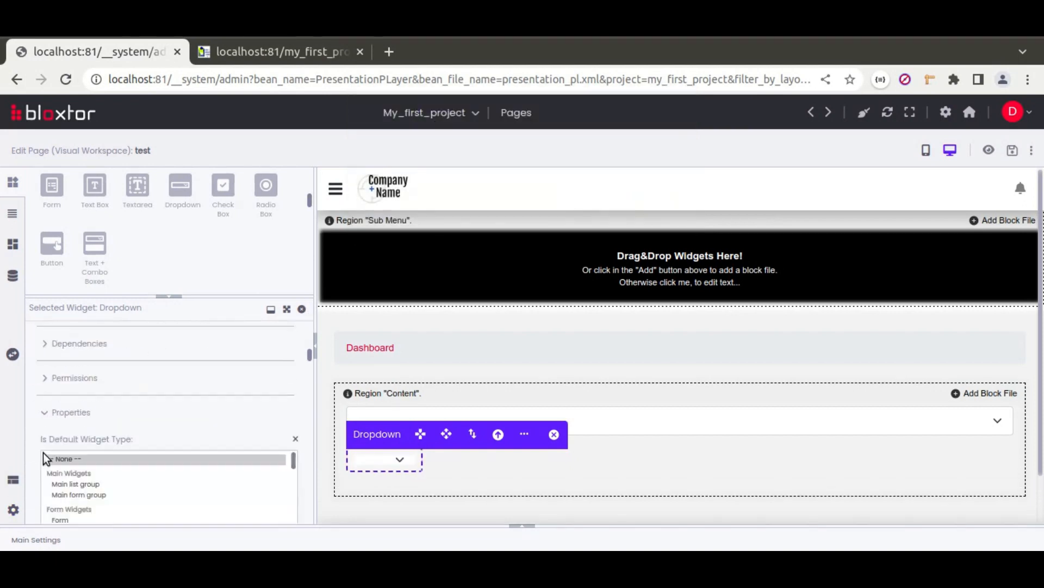
left_click(295, 483)
left_click(295, 507)
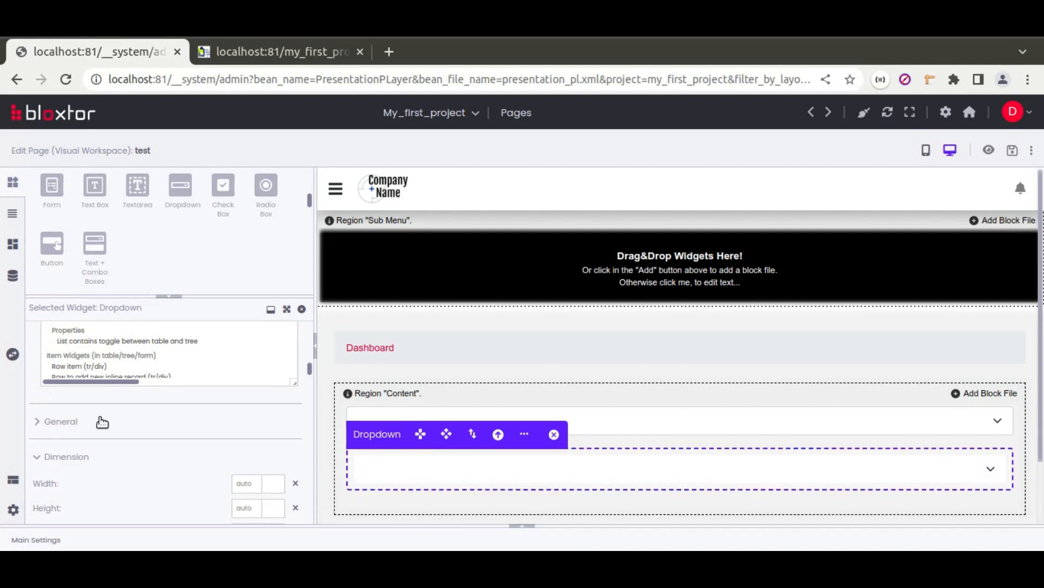
scroll(31, 390, "up", 10)
scroll(31, 391, "up", 3)
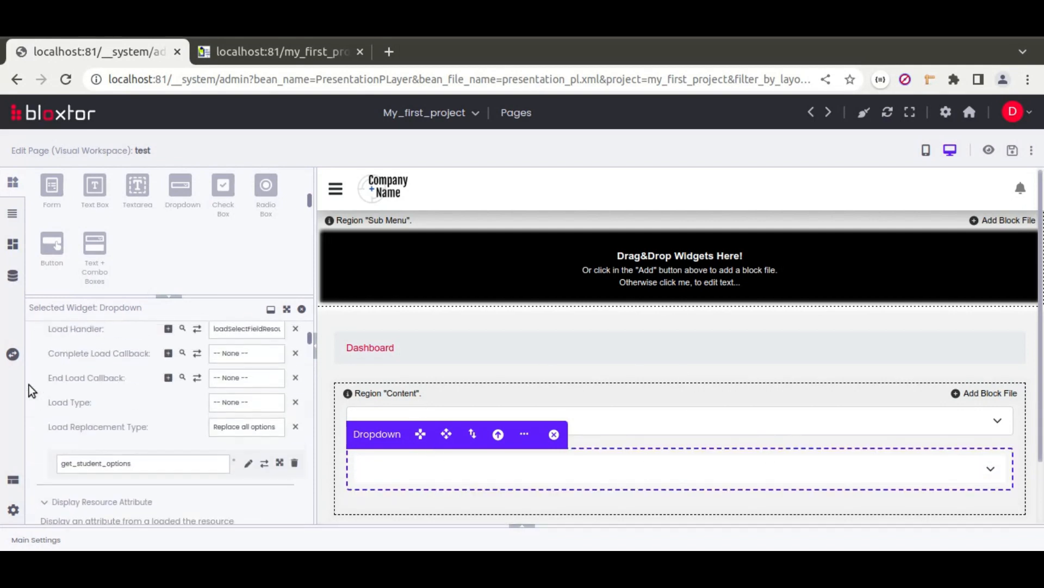
left_click(1012, 155)
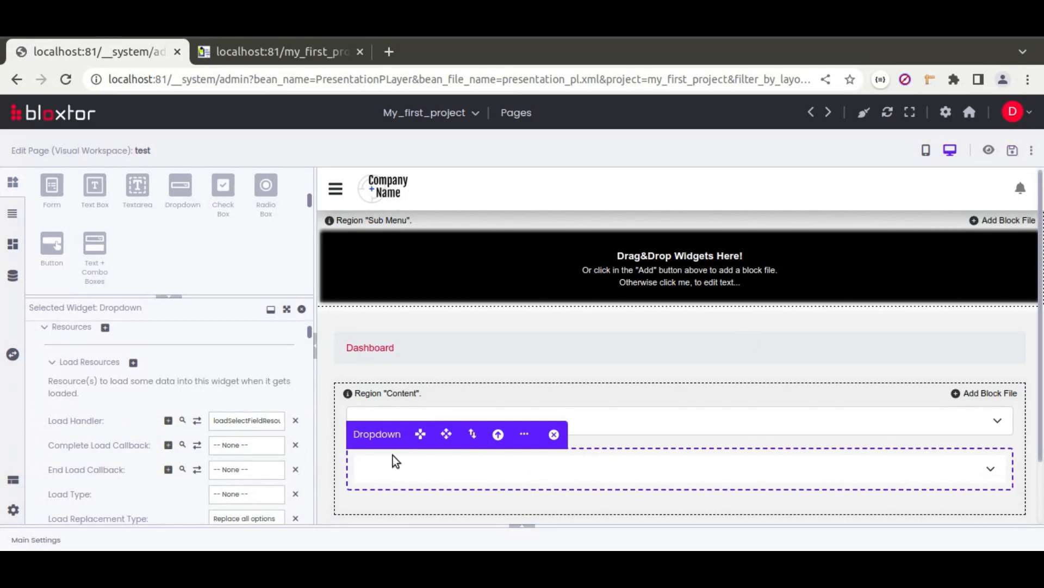
Step: Add combobox2 as a dependency of the upper school dropdown
left_click(625, 418)
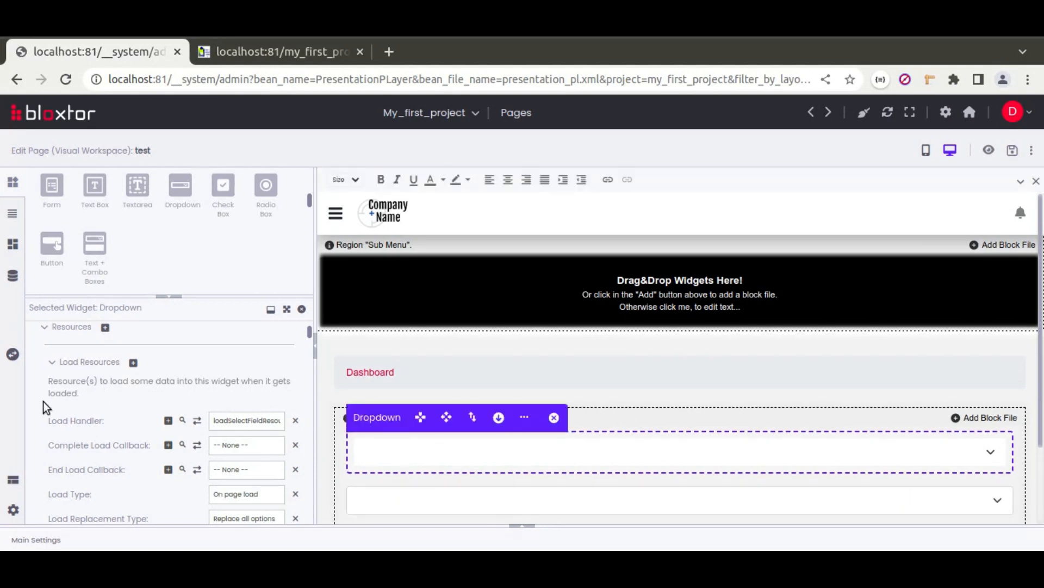
scroll(37, 400, "down", 3)
left_click(79, 402)
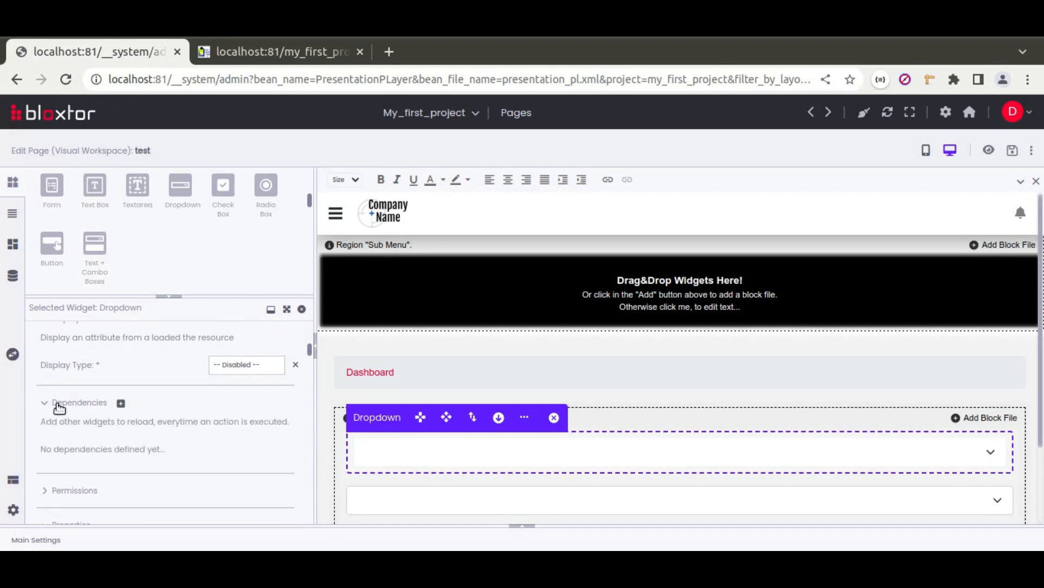
left_click(120, 408)
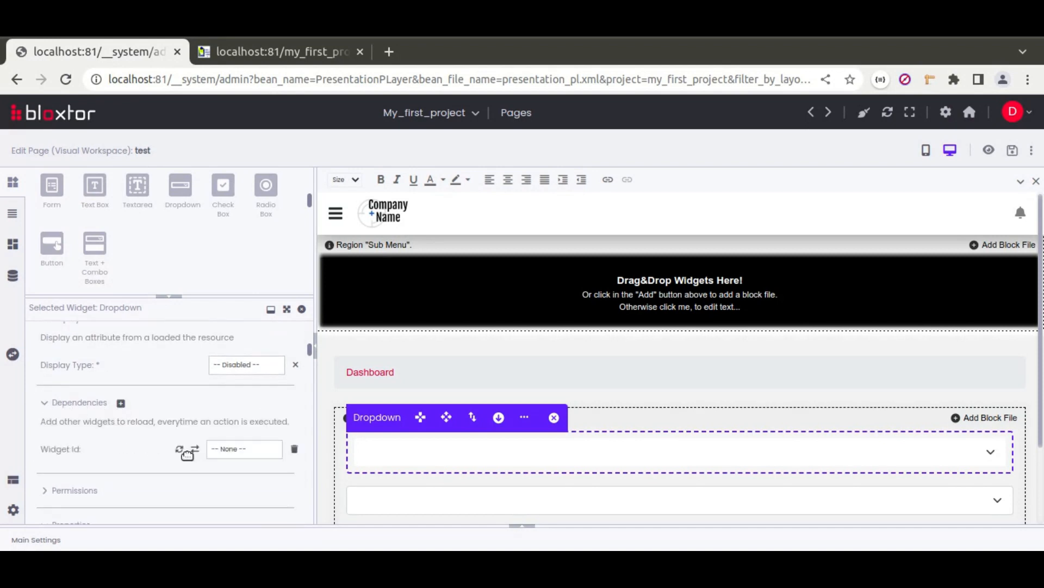
left_click(261, 452)
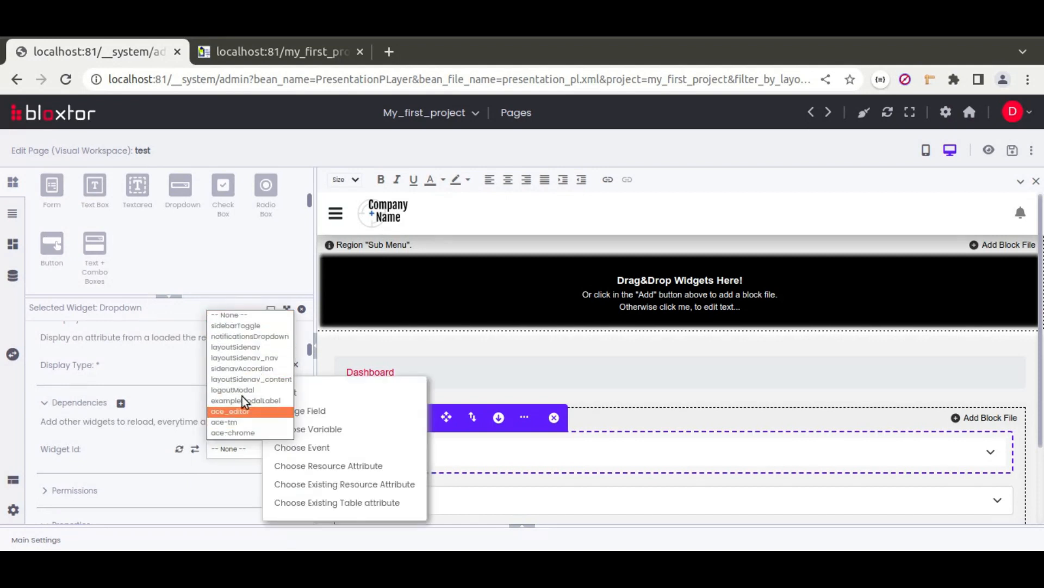
left_click(178, 453)
left_click(223, 448)
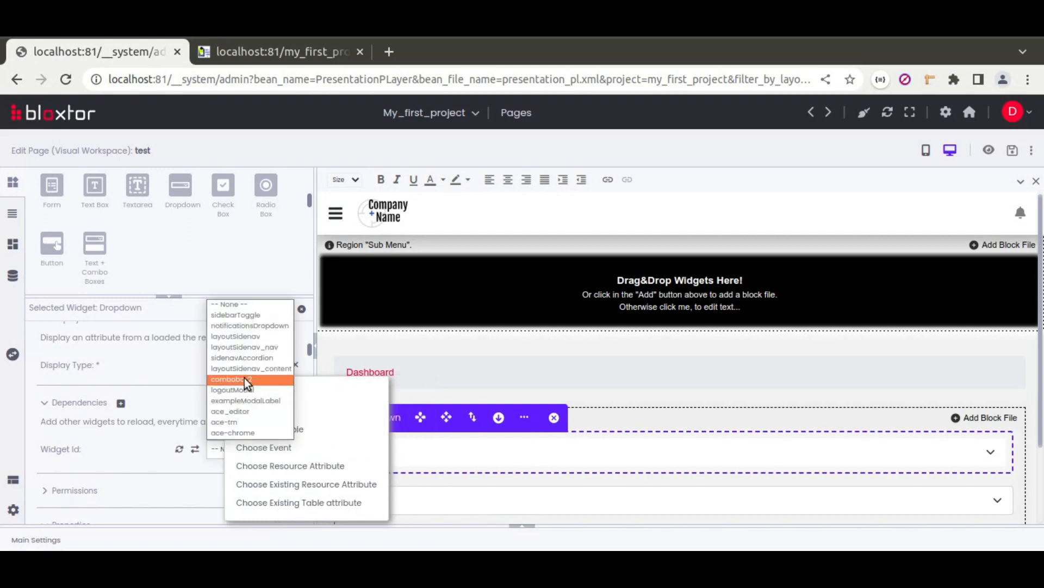
left_click(244, 379)
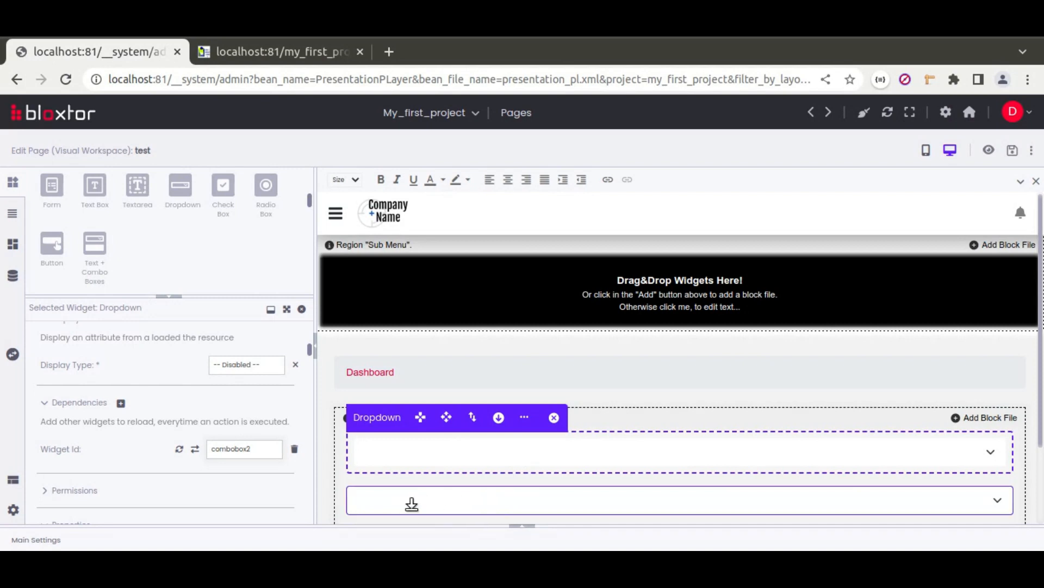
scroll(156, 451, "up", 2)
scroll(155, 451, "up", 5)
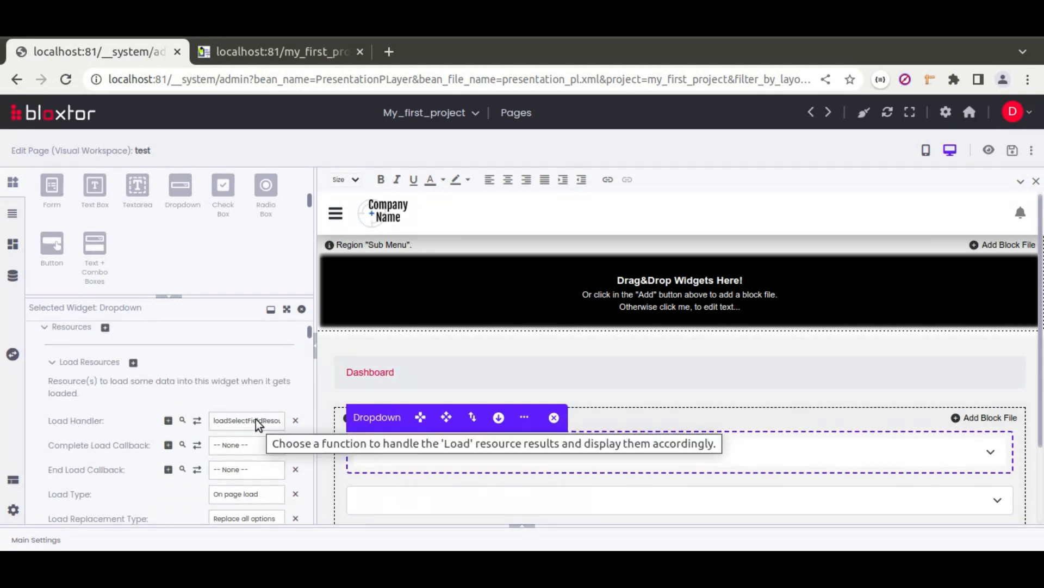
scroll(106, 419, "down", 2)
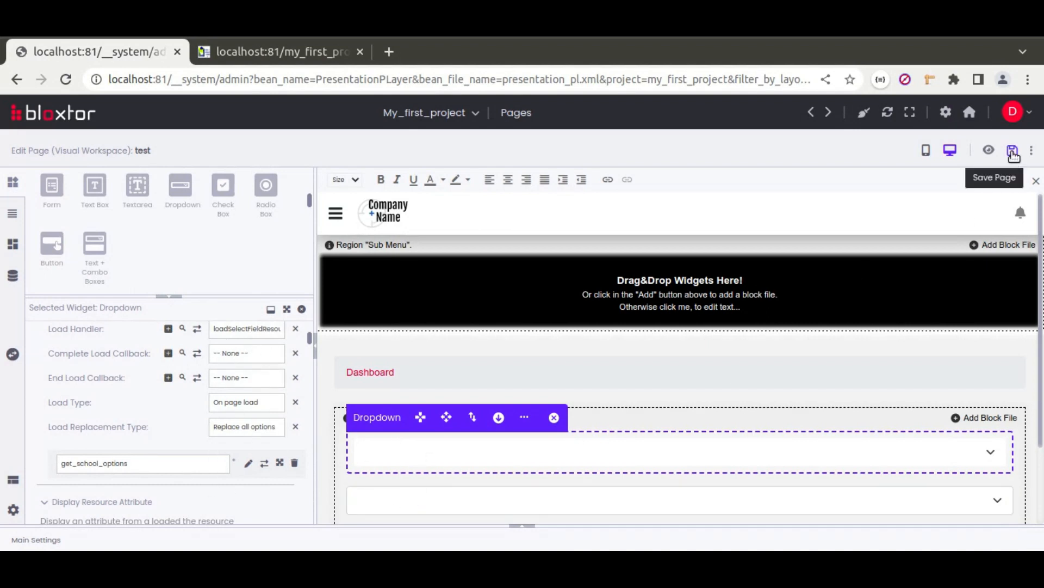
Step: Preview the page and pick Rainha to see which students the second dropdown offers
left_click(989, 151)
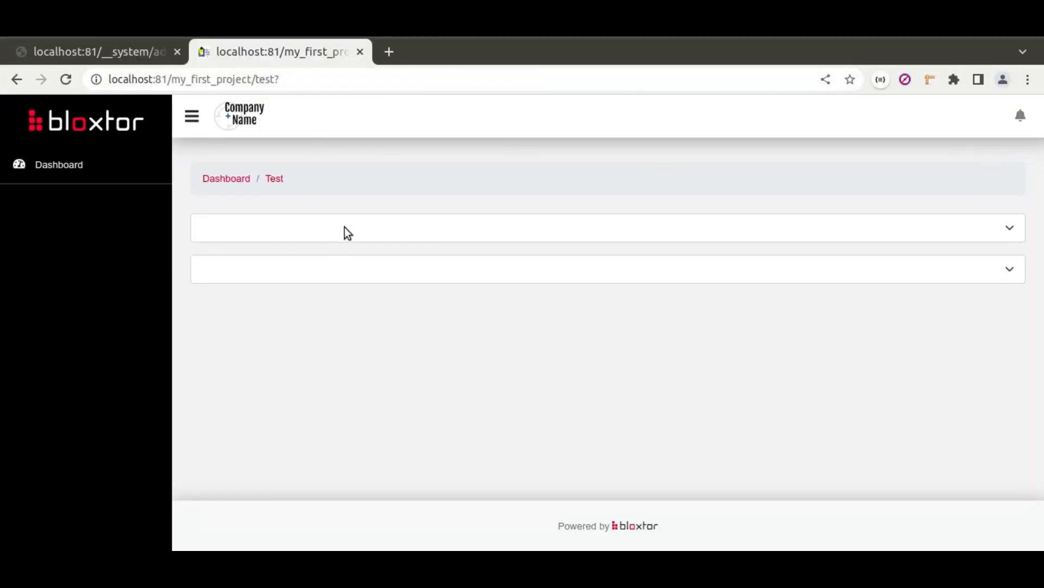
left_click(370, 231)
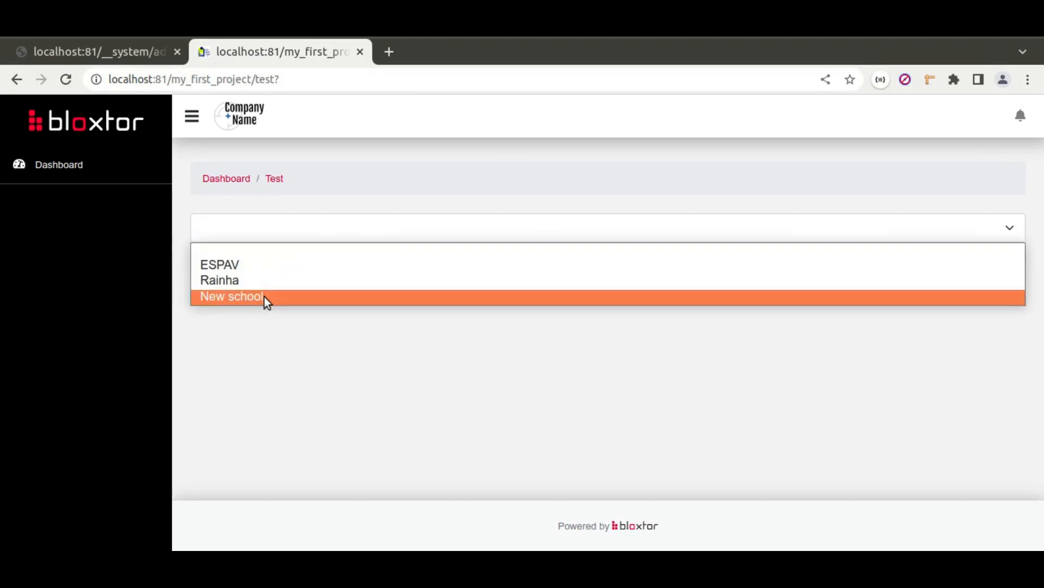
left_click(297, 253)
left_click(329, 268)
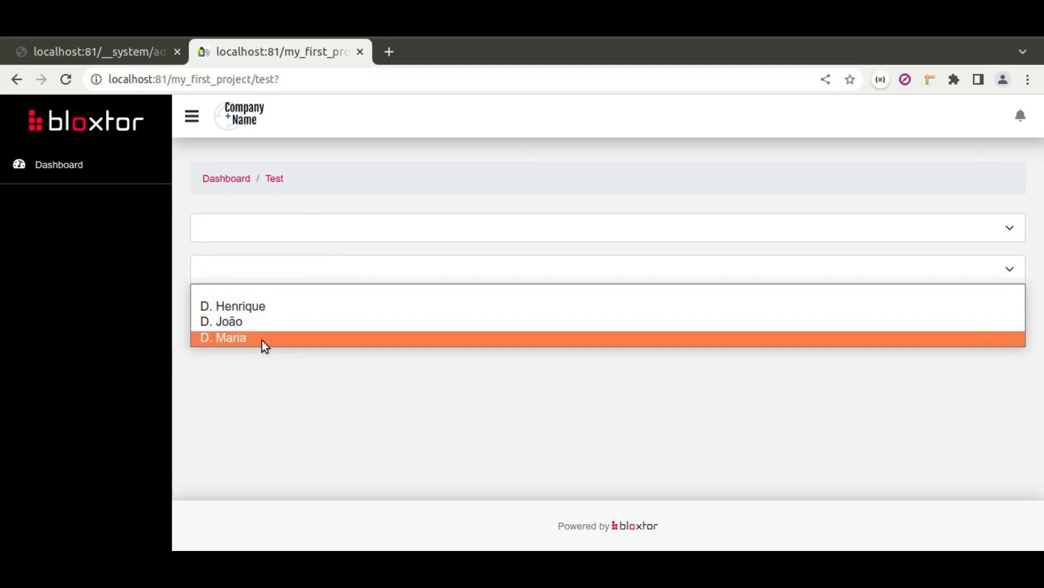
left_click(289, 226)
left_click(289, 225)
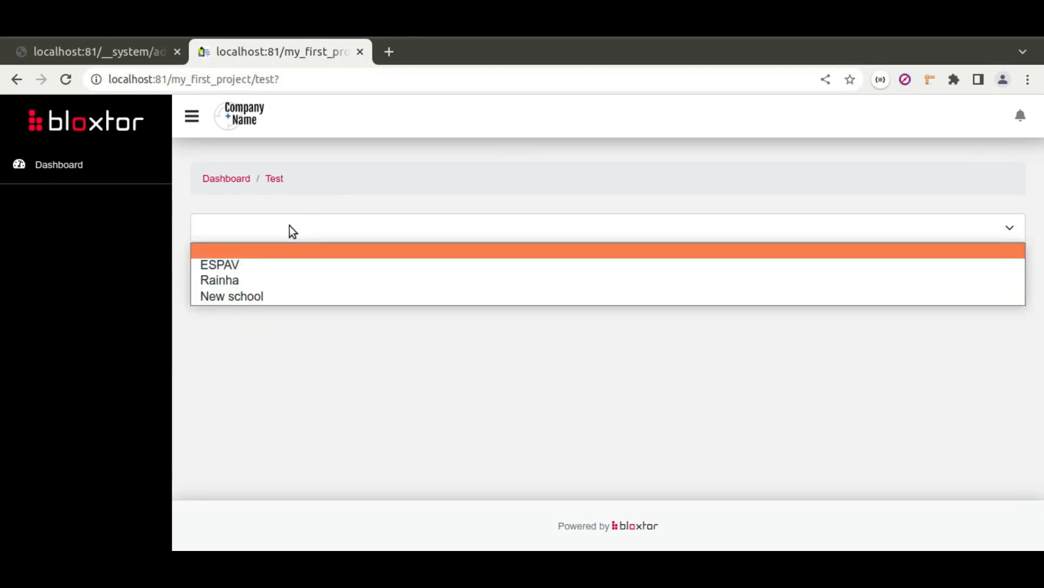
left_click(246, 279)
left_click(315, 269)
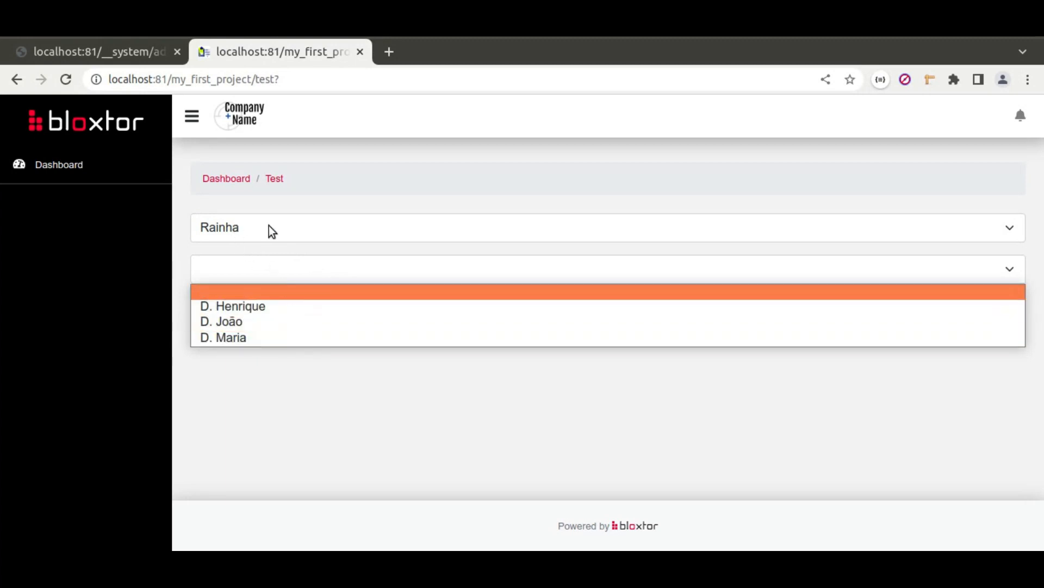
left_click(352, 199)
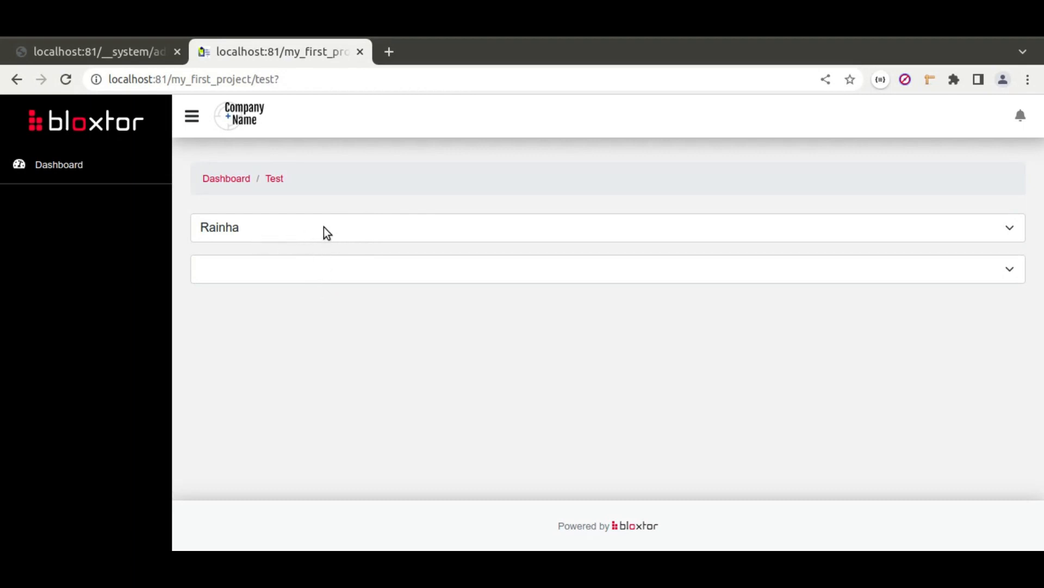
Step: Clear the school choice and check the student dropdown with no school selected
left_click(305, 229)
left_click(338, 231)
left_click(315, 274)
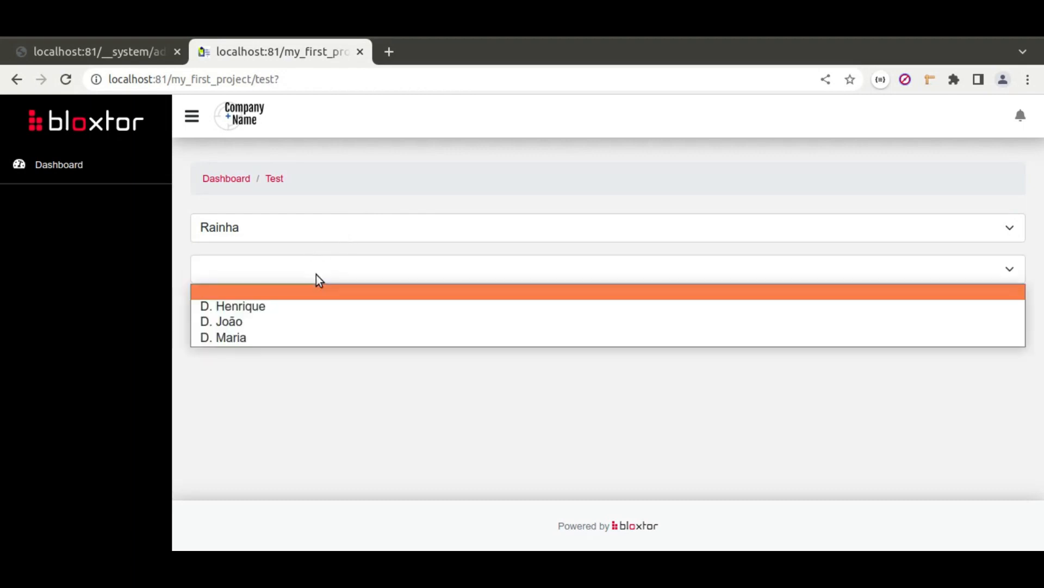
left_click(326, 222)
left_click(310, 227)
left_click(269, 233)
left_click(268, 235)
left_click(269, 250)
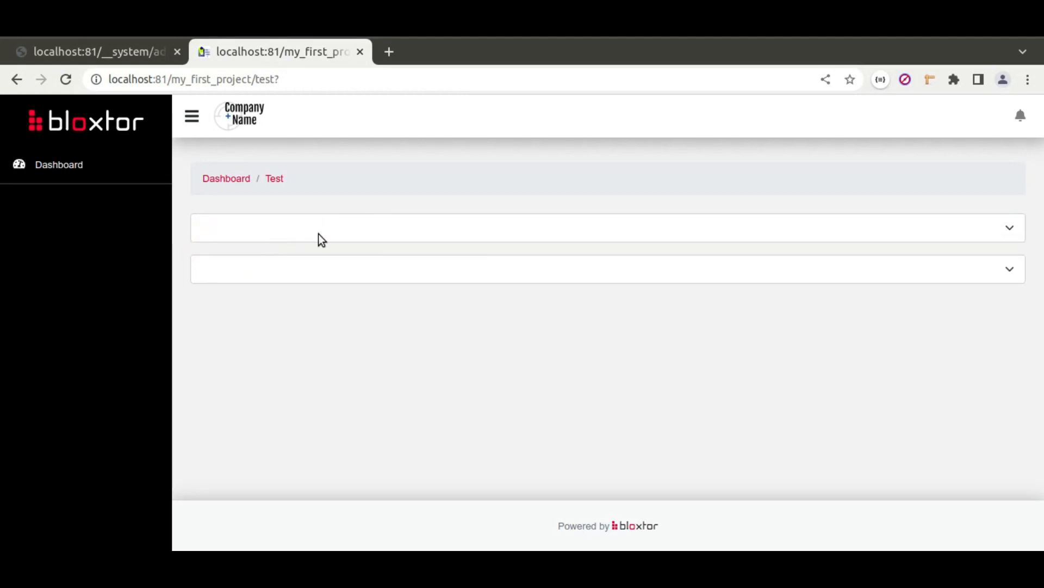
left_click(328, 276)
left_click(300, 371)
Step: Choose Rainha again, confirm three students are offered, and return to the editor
left_click(282, 228)
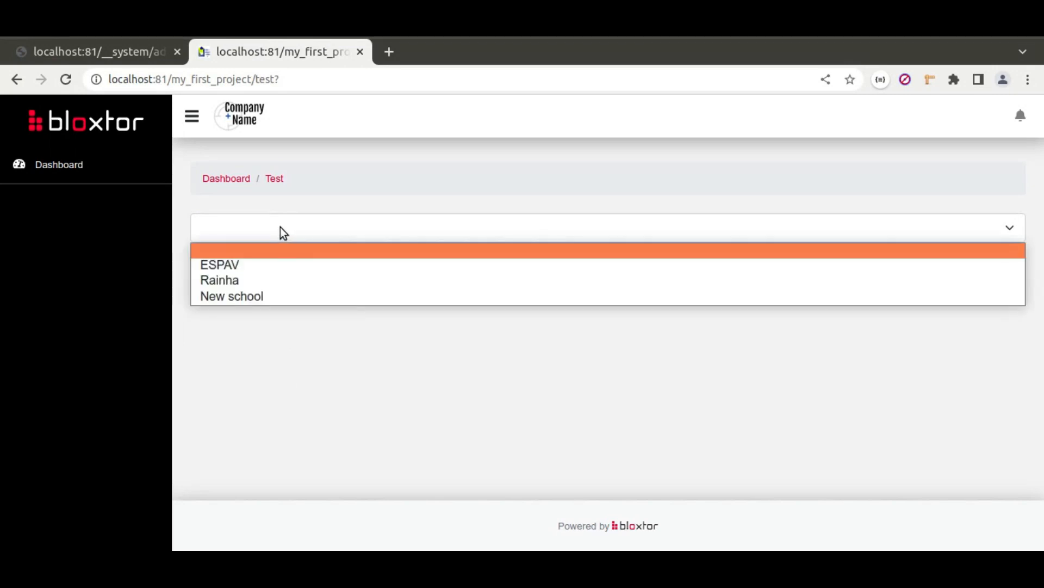
left_click(231, 279)
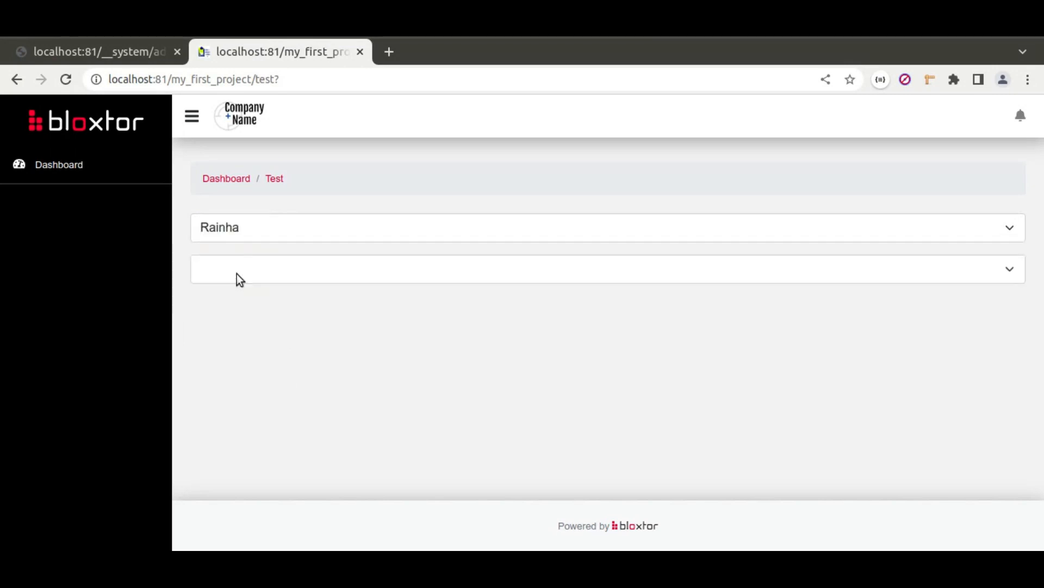
left_click(309, 269)
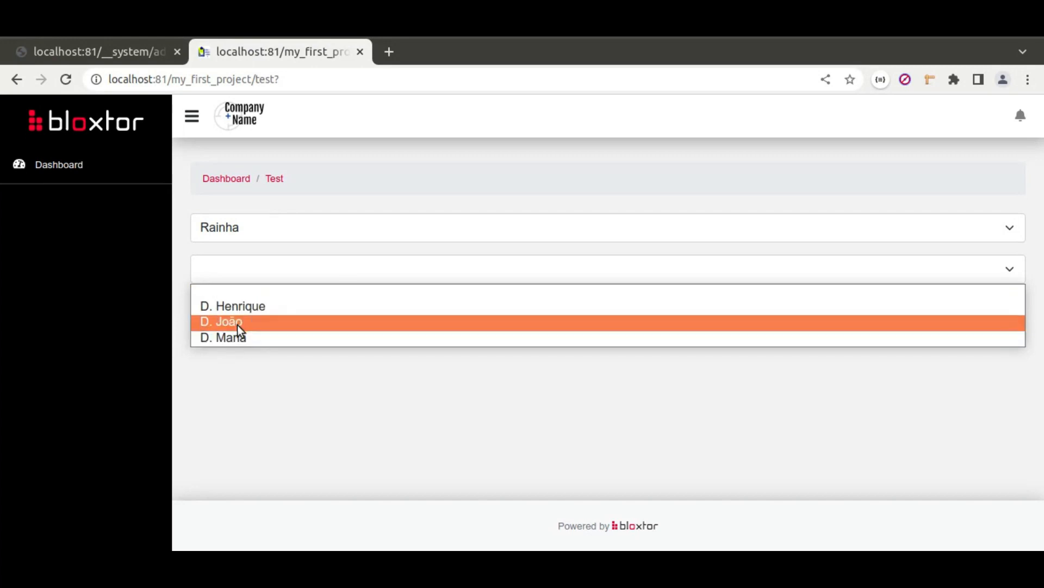
left_click(125, 56)
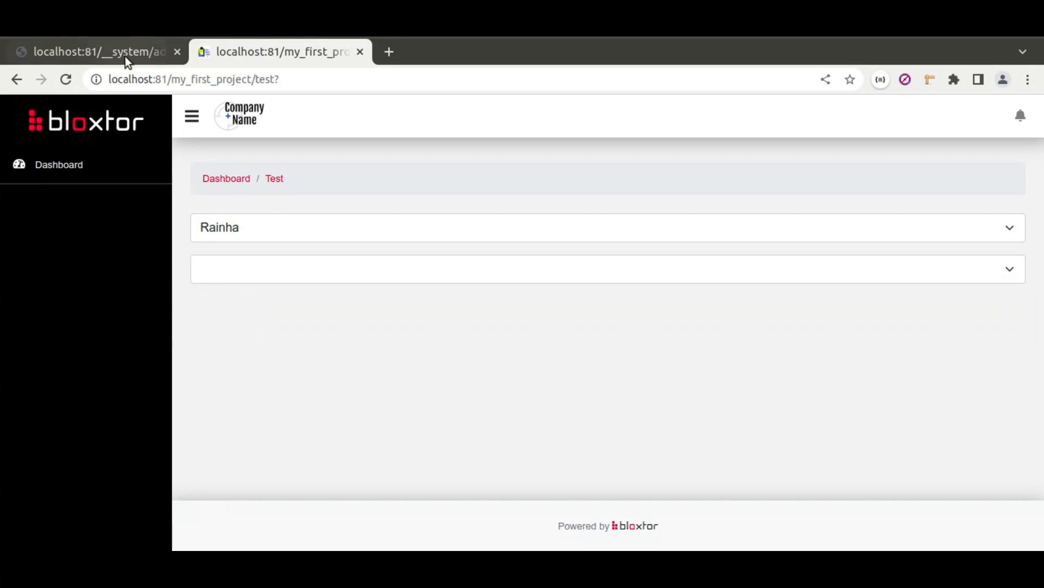
left_click(125, 57)
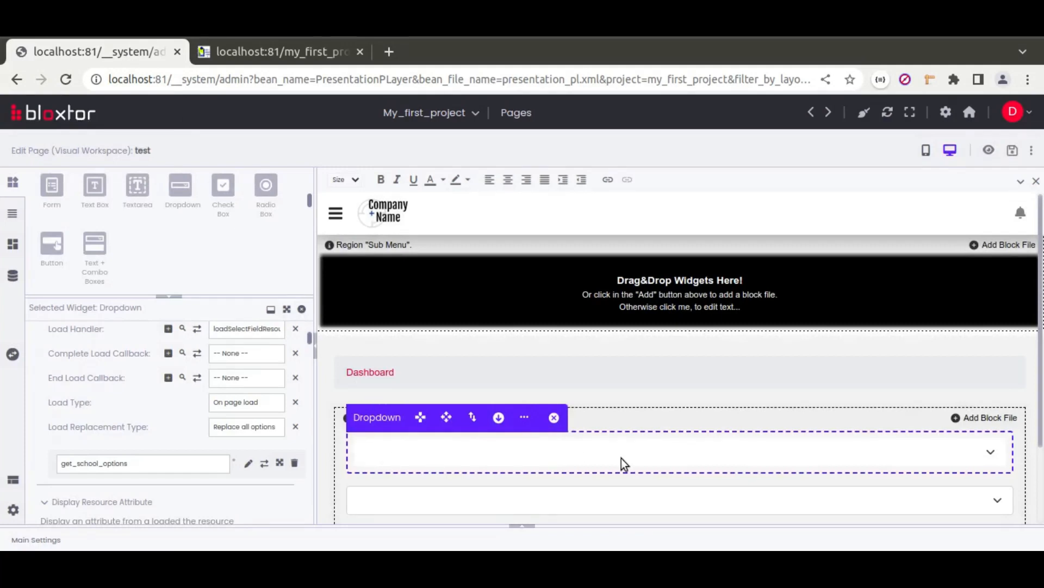
Step: Expand the school dropdown's Events and bring up the Available Events list for On Change
scroll(44, 413, "down", 8)
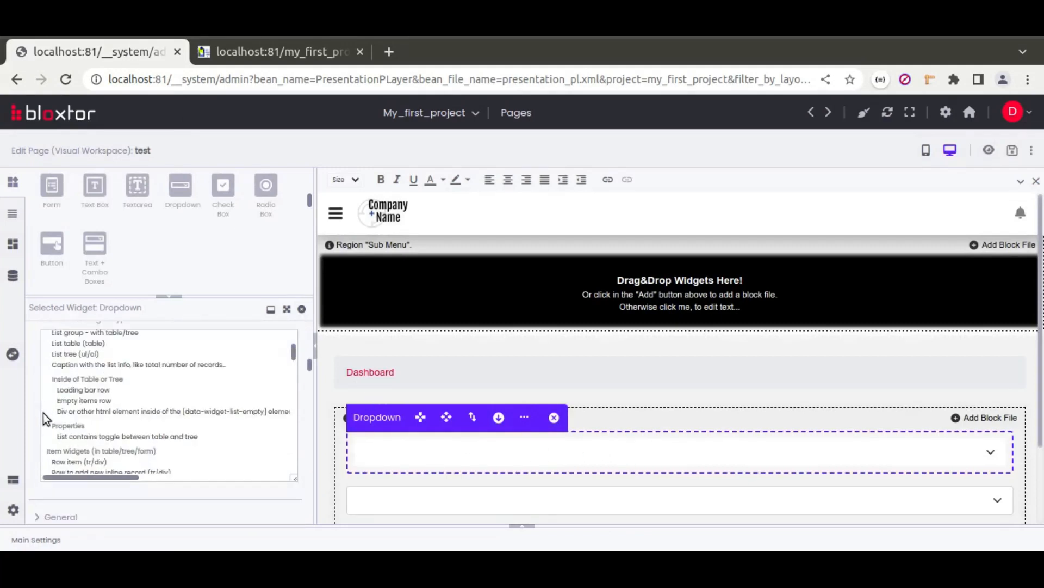
left_click(69, 331)
left_click(66, 355)
left_click(71, 390)
scroll(68, 408, "down", 2)
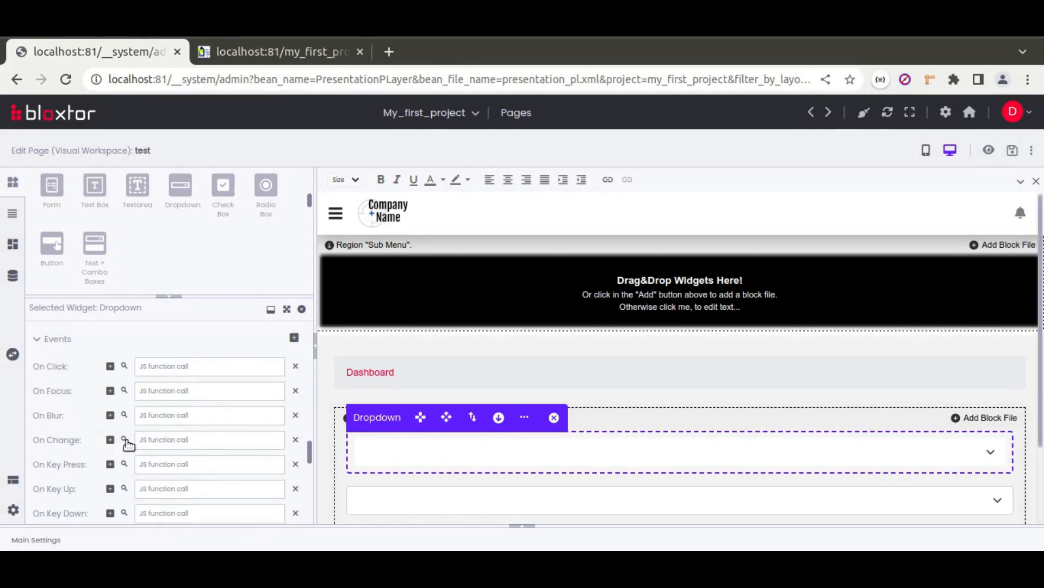
left_click(125, 440)
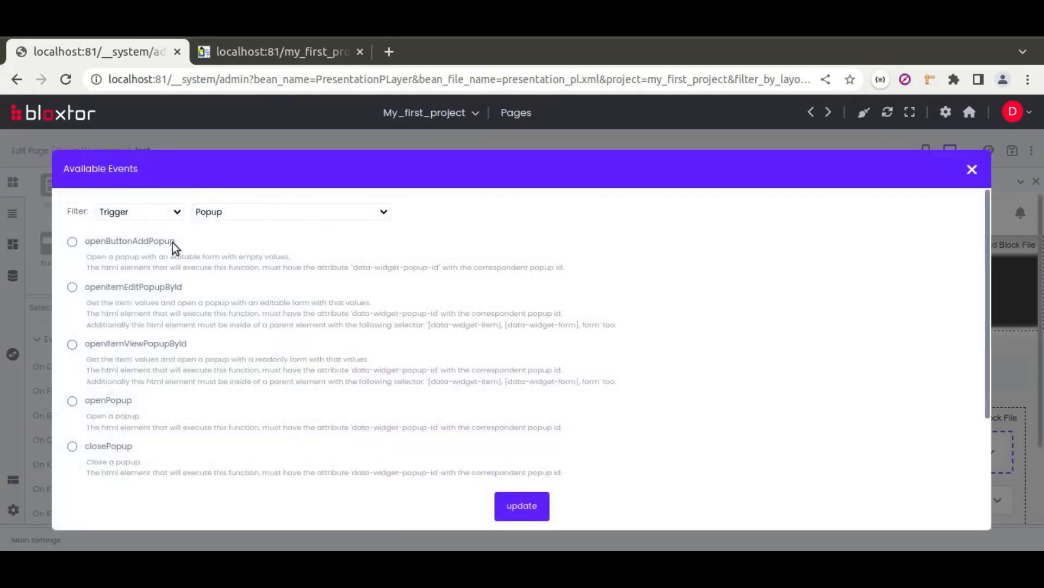
Step: Filter events by Short action and choose refreshDependentWidgetsBasedInInputValueButIfEmptyGetAll for On Change
left_click(225, 216)
left_click(239, 268)
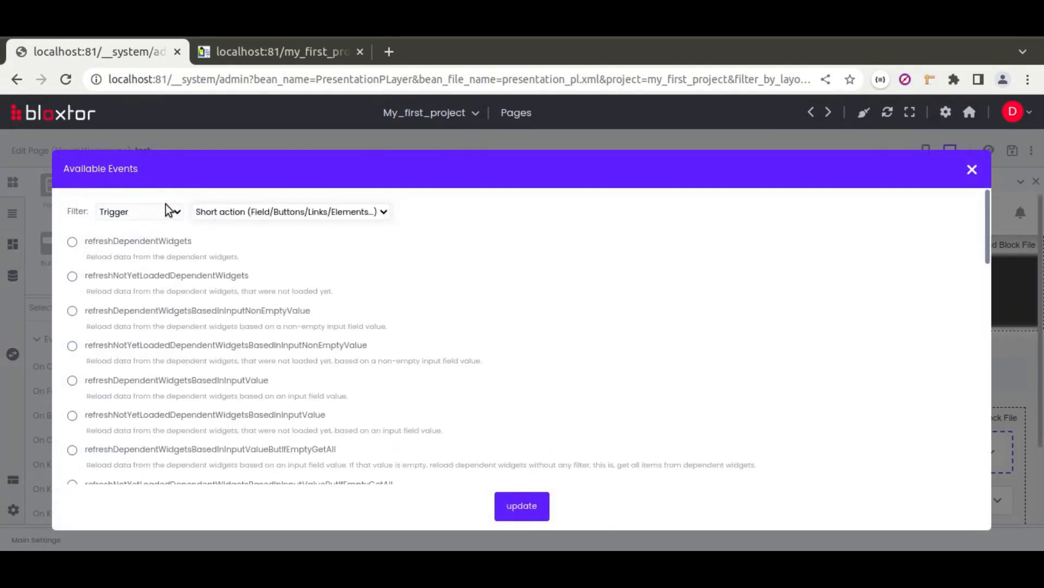
left_click(72, 449)
left_click(522, 506)
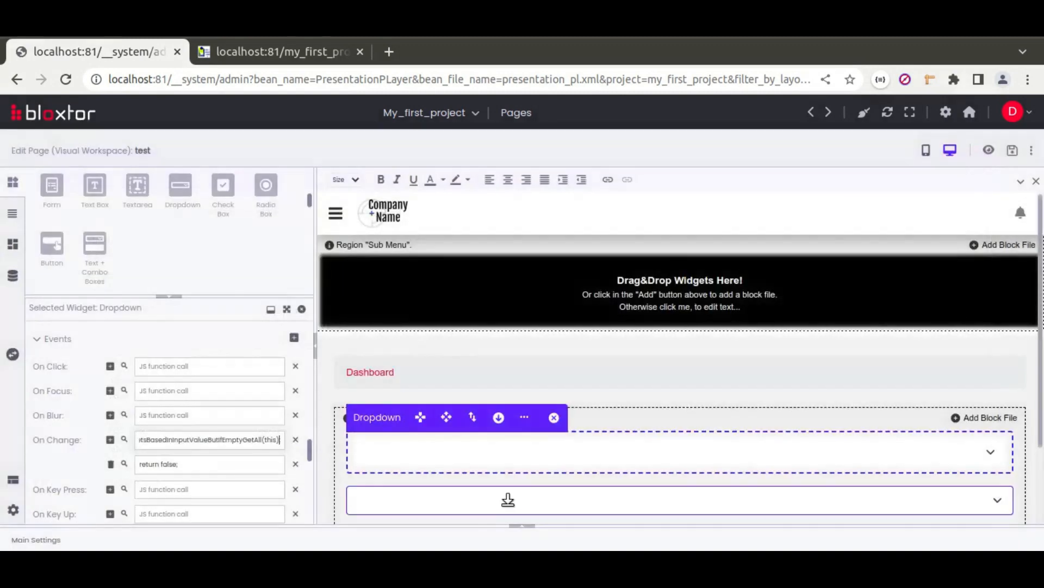
scroll(62, 407, "up", 10)
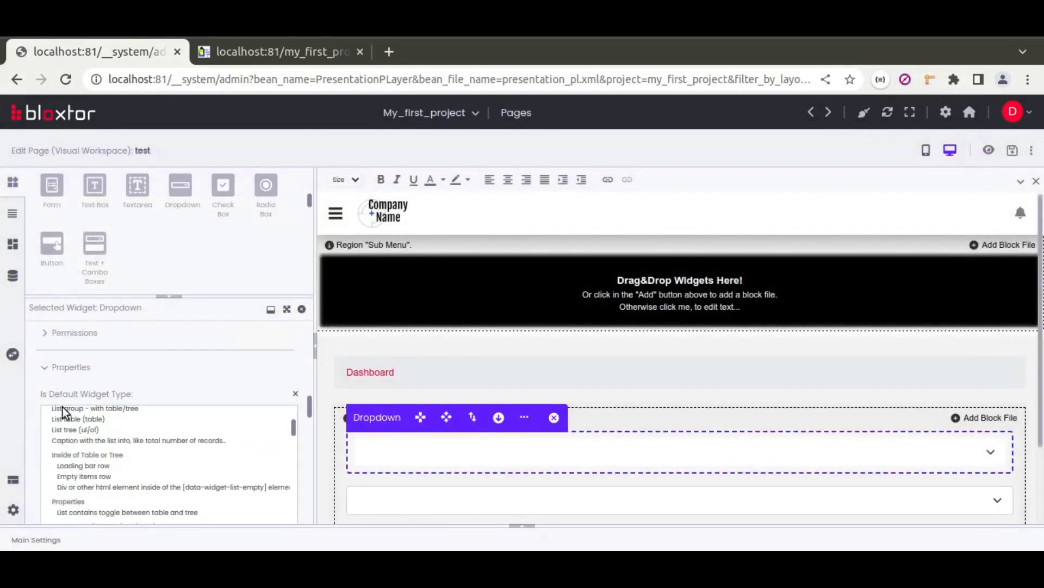
scroll(76, 427, "up", 10)
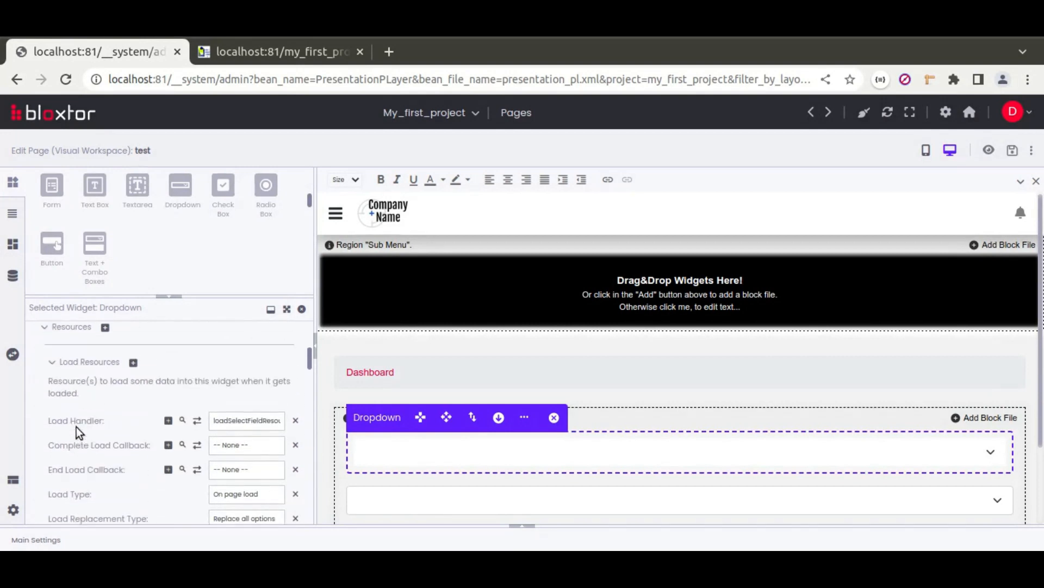
scroll(76, 426, "up", 5)
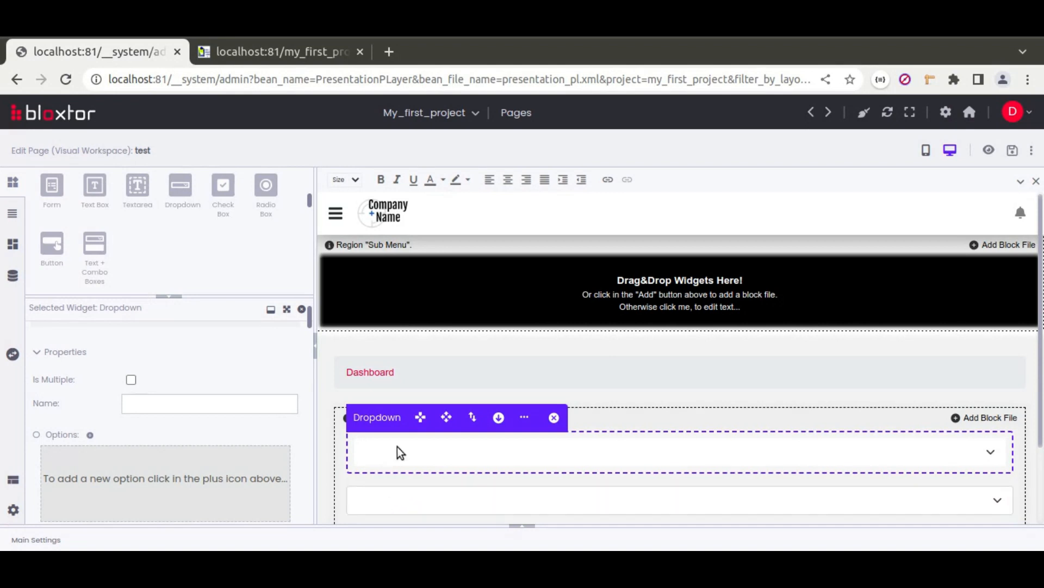
left_click(13, 276)
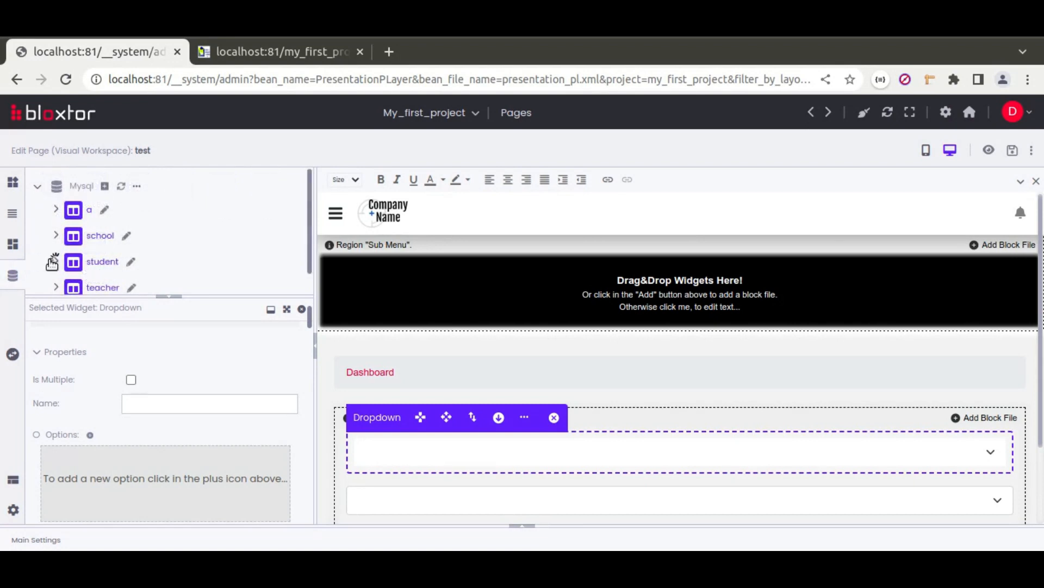
Step: Check the student table's fields, then name the school dropdown school_id
left_click(56, 261)
scroll(201, 237, "down", 2)
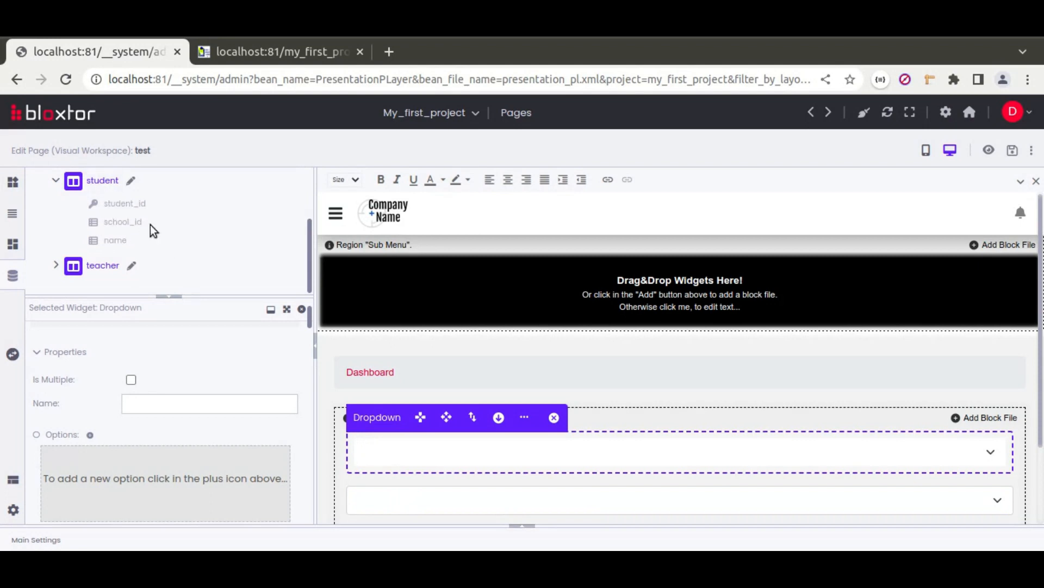
left_click(169, 404)
type("school_id")
Step: Preview the test page and check which students appear with no school chosen
left_click(990, 152)
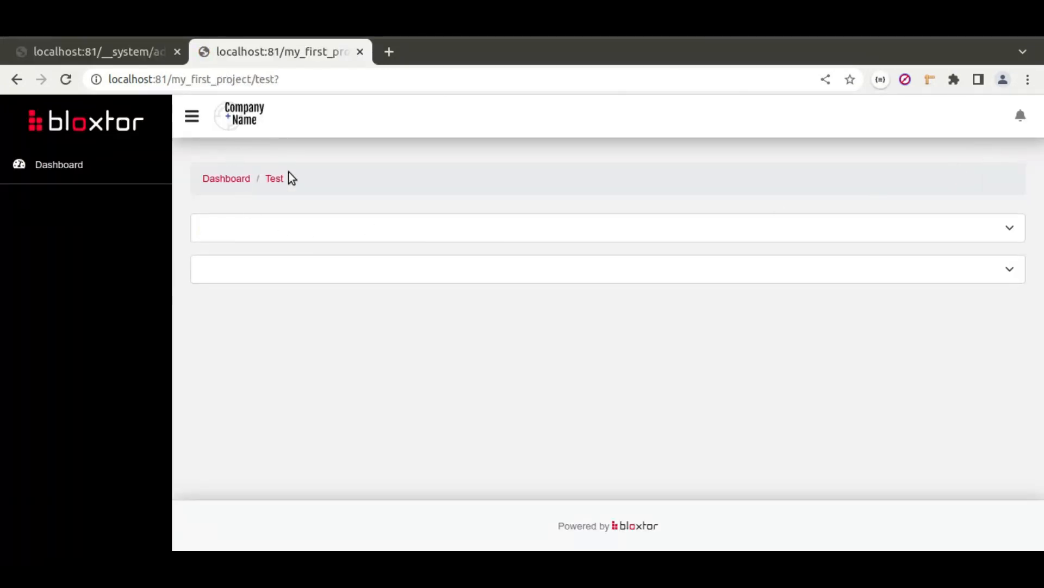
left_click(350, 224)
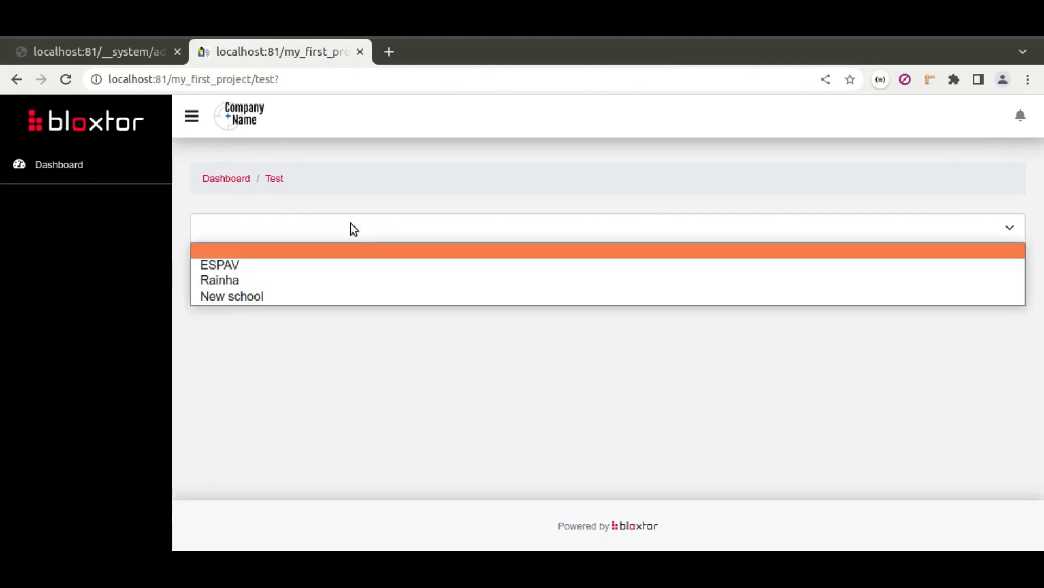
left_click(351, 226)
left_click(361, 272)
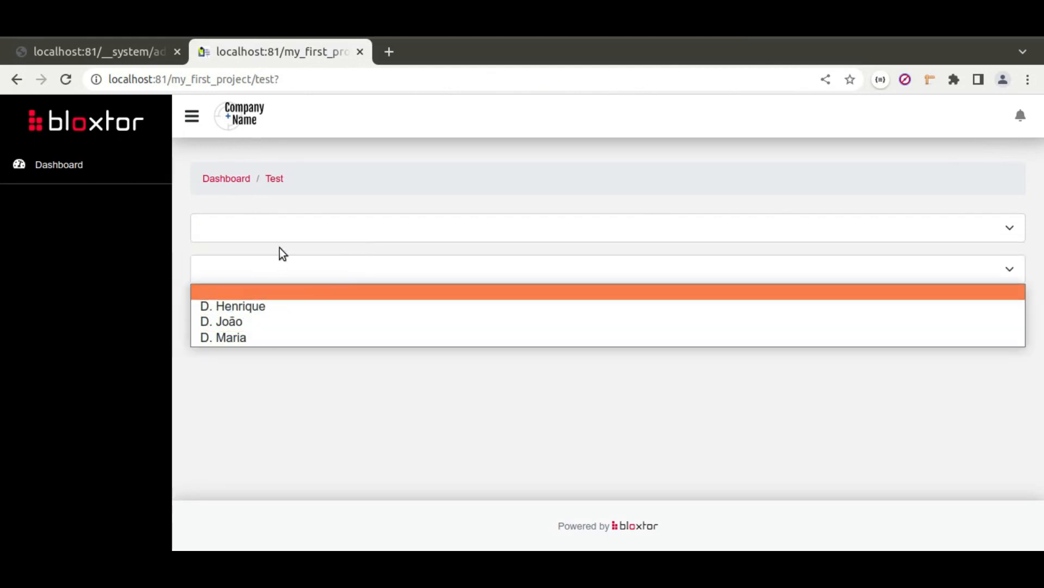
Step: Select ESPAV, then Rainha, checking the students each school offers
left_click(296, 232)
left_click(252, 268)
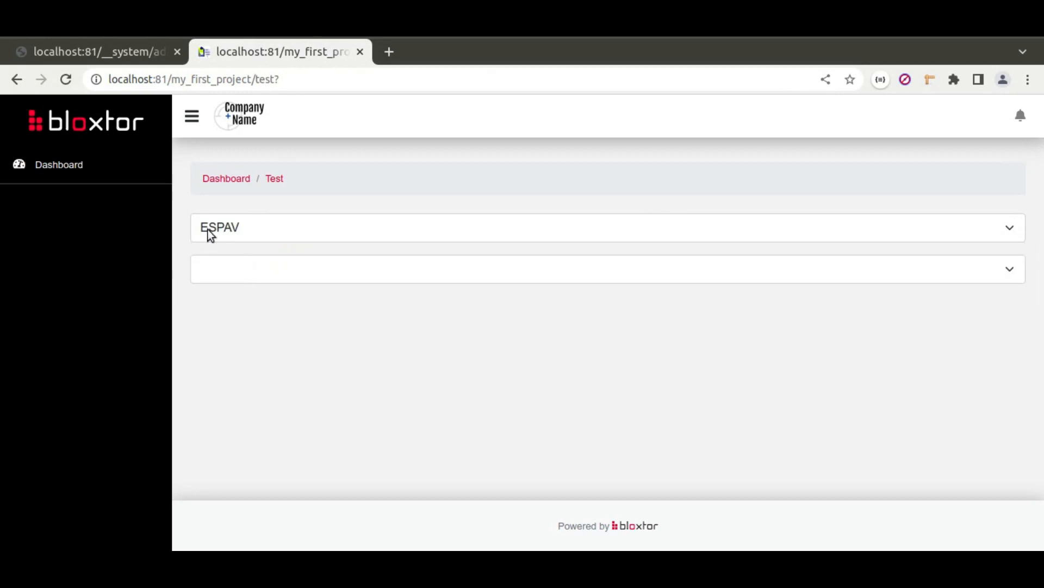
left_click(350, 275)
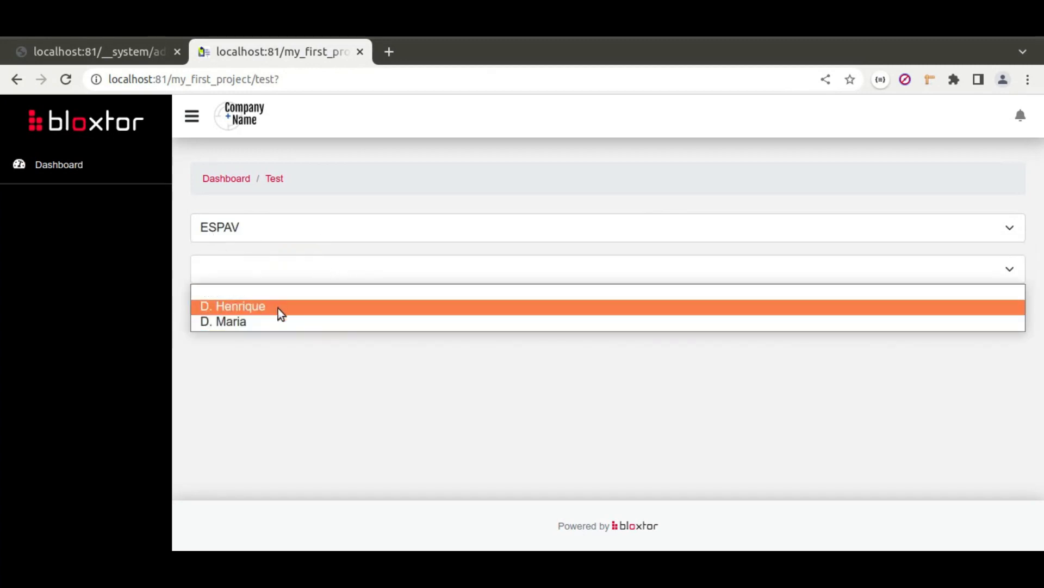
left_click(258, 233)
left_click(238, 281)
left_click(297, 269)
Step: Select New school and confirm its student list is empty
left_click(254, 229)
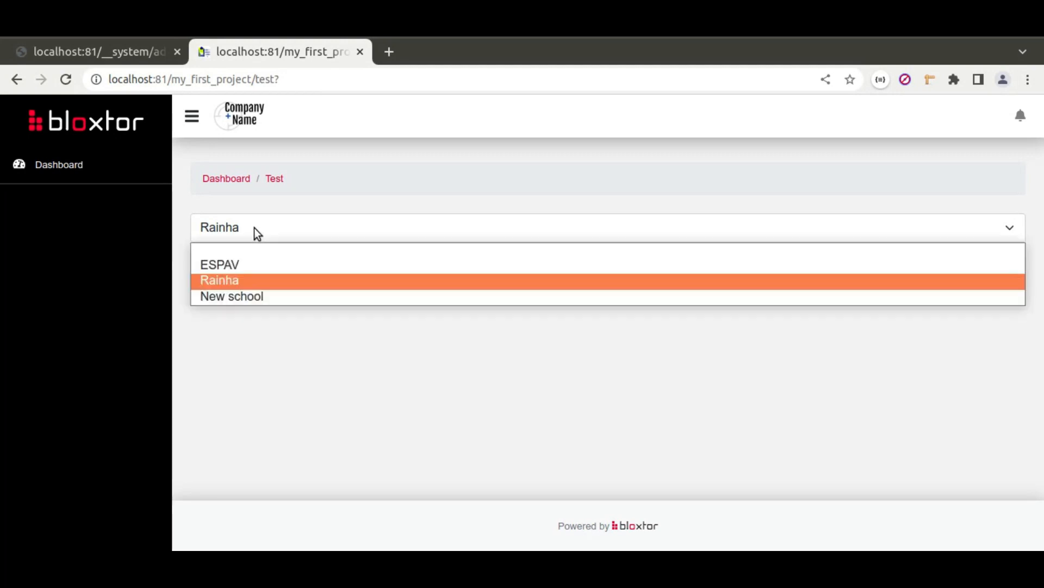
left_click(257, 299)
left_click(303, 228)
left_click(302, 228)
left_click(316, 272)
left_click(315, 272)
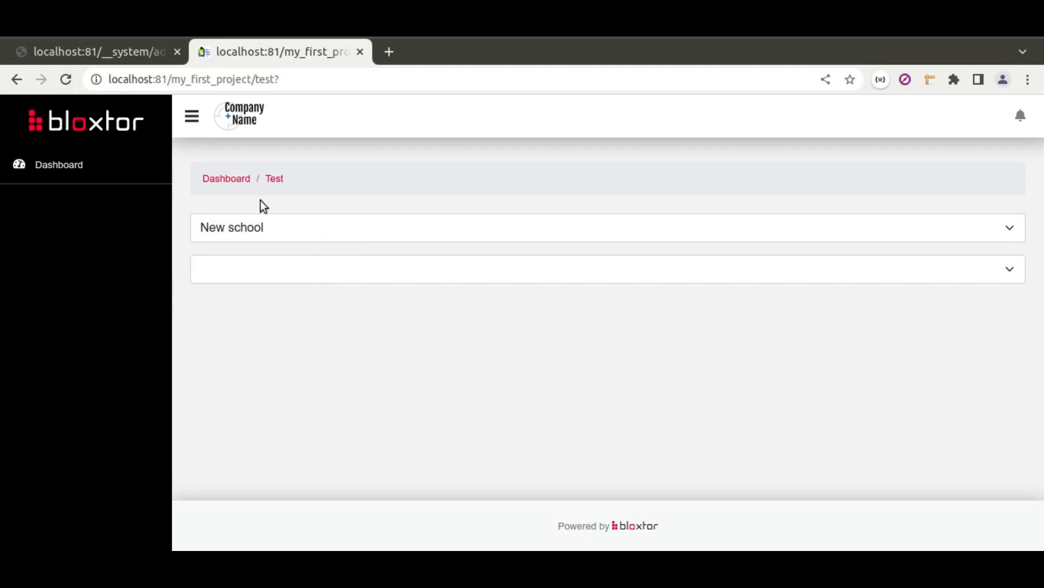
Step: Reload the preview, confirm all students show with no school, and return to the editor
left_click(60, 80)
left_click(260, 227)
left_click(259, 226)
left_click(294, 272)
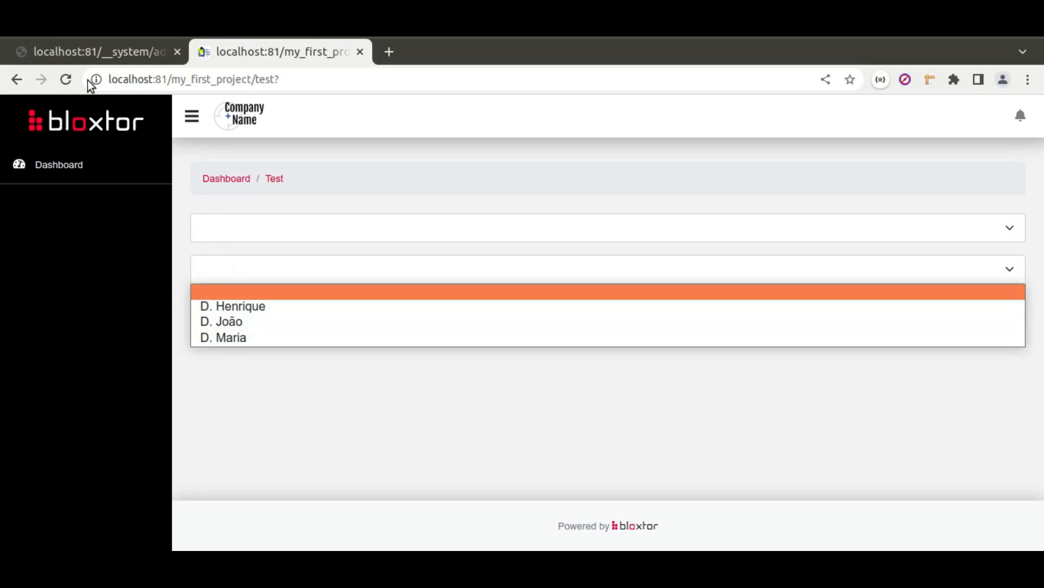
left_click(118, 51)
left_click(117, 51)
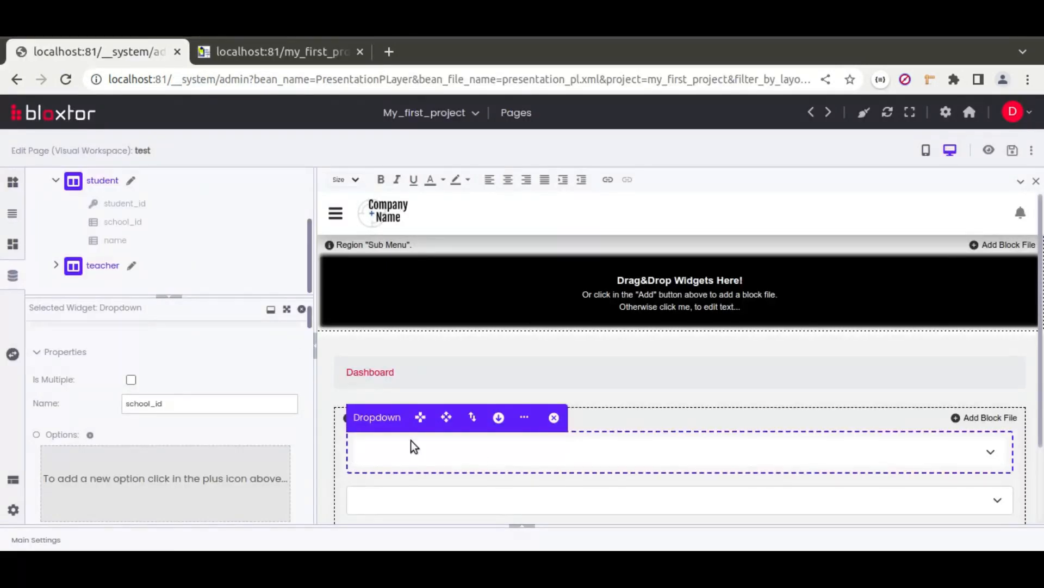
Step: Switch the school dropdown's load handler to loadFieldResource
scroll(54, 403, "down", 10)
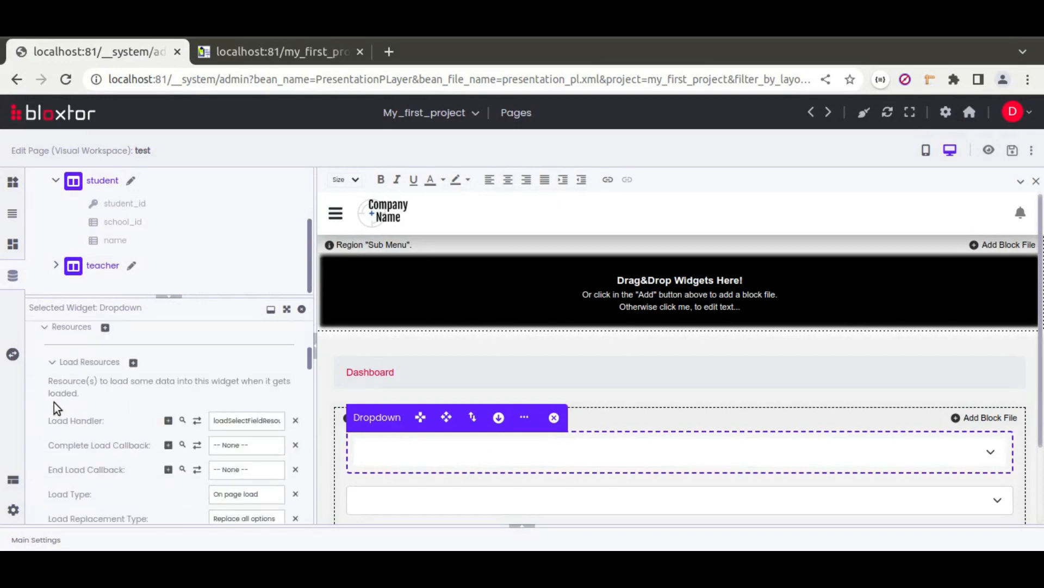
scroll(54, 403, "down", 3)
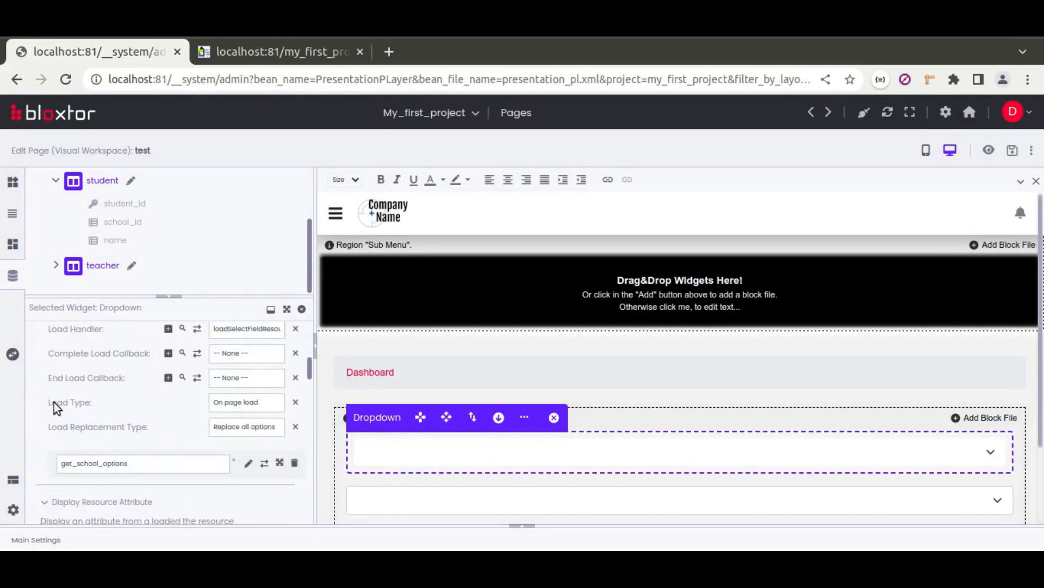
left_click(240, 331)
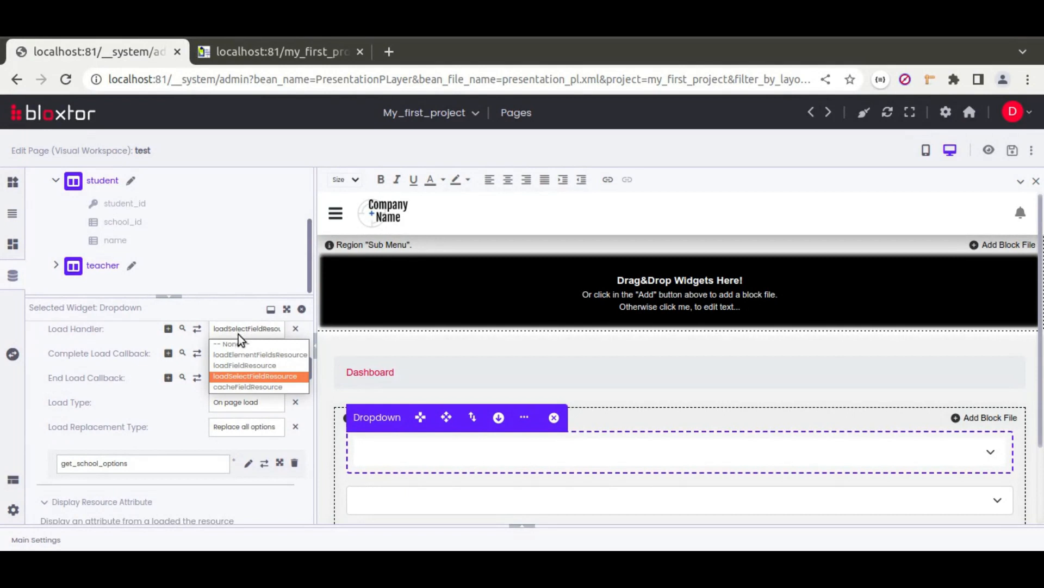
left_click(255, 367)
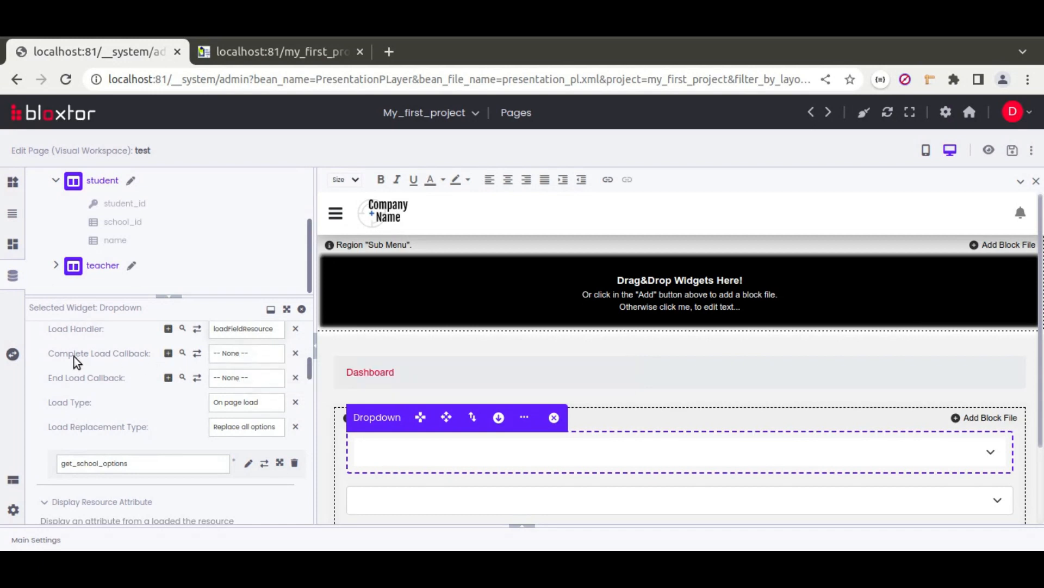
Step: Set the completion callback to setDependentWidgetsResourcesLoadedAttribute and save the test page
left_click(168, 353)
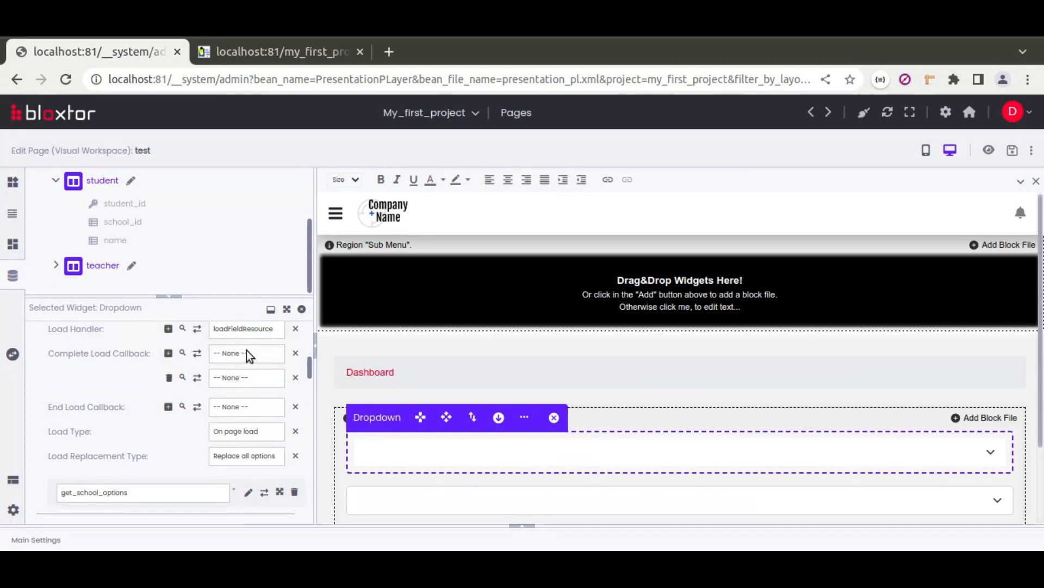
left_click(168, 378)
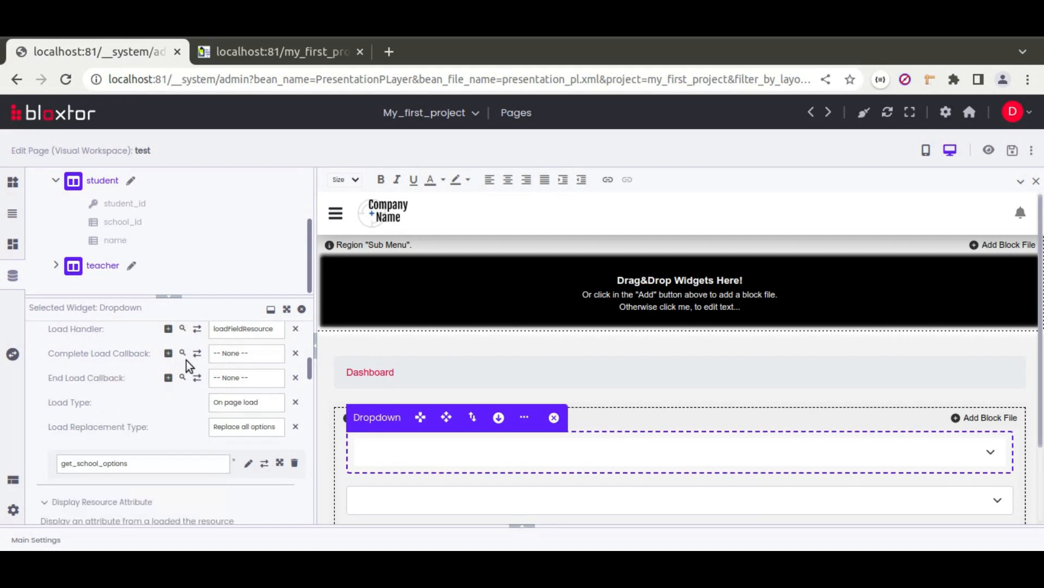
left_click(256, 354)
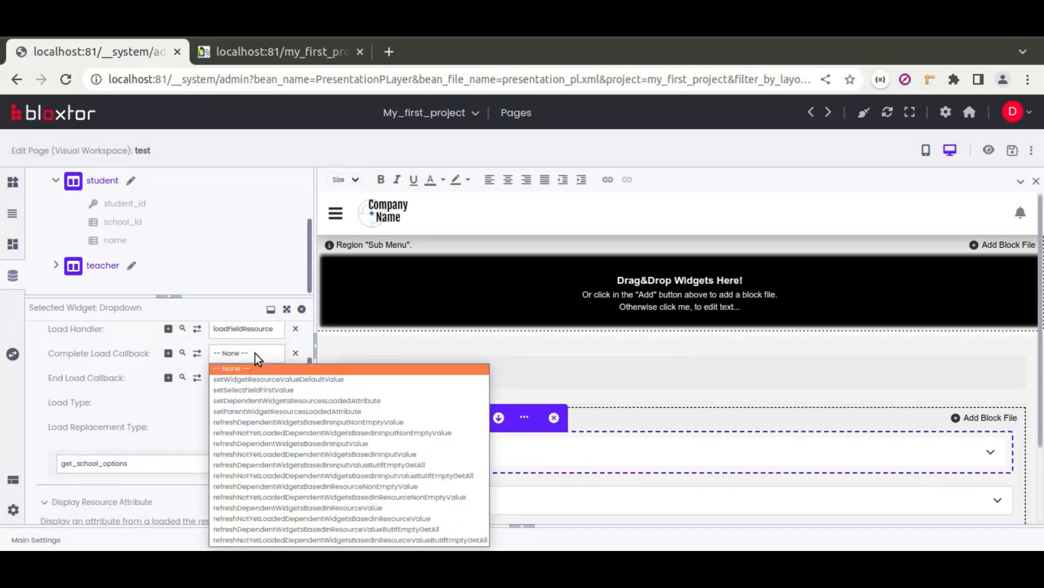
left_click(280, 401)
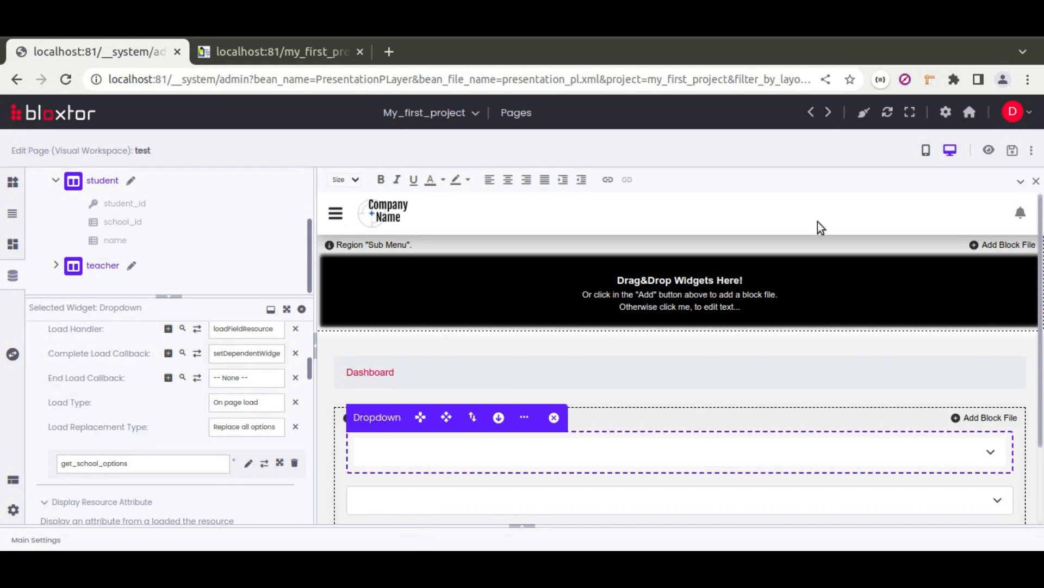
left_click(1013, 151)
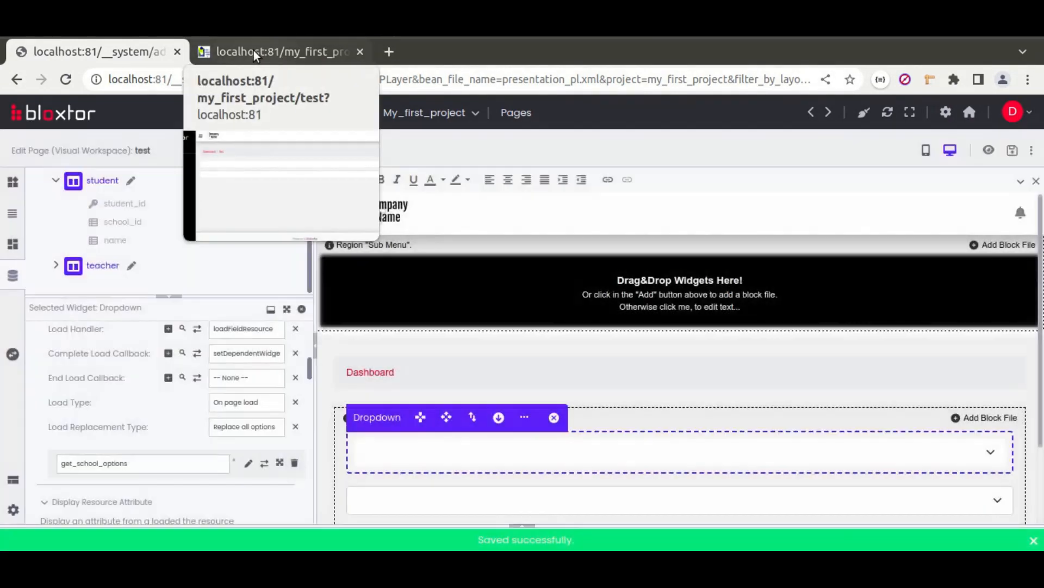
left_click(253, 50)
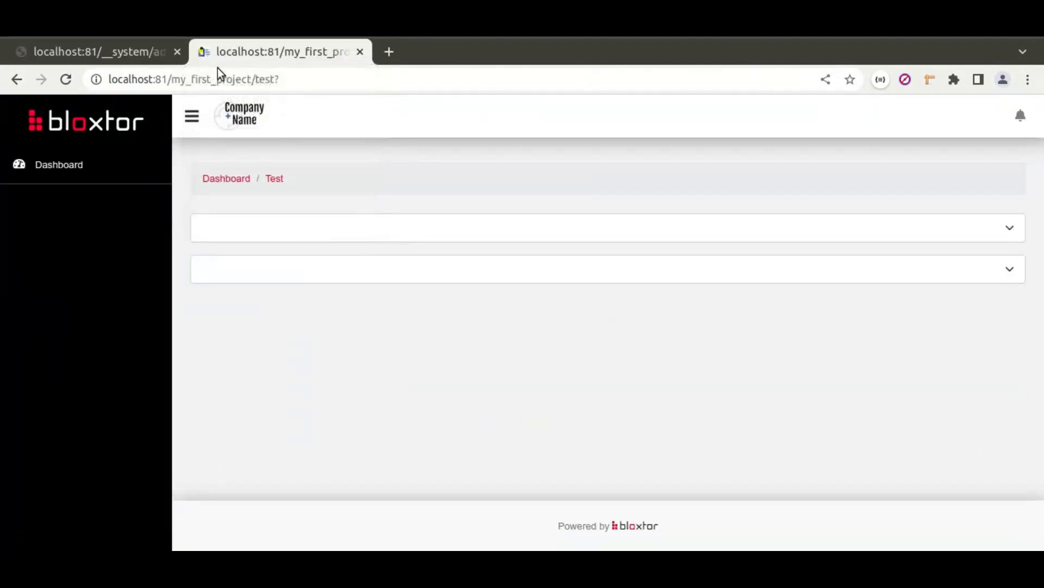
left_click(356, 231)
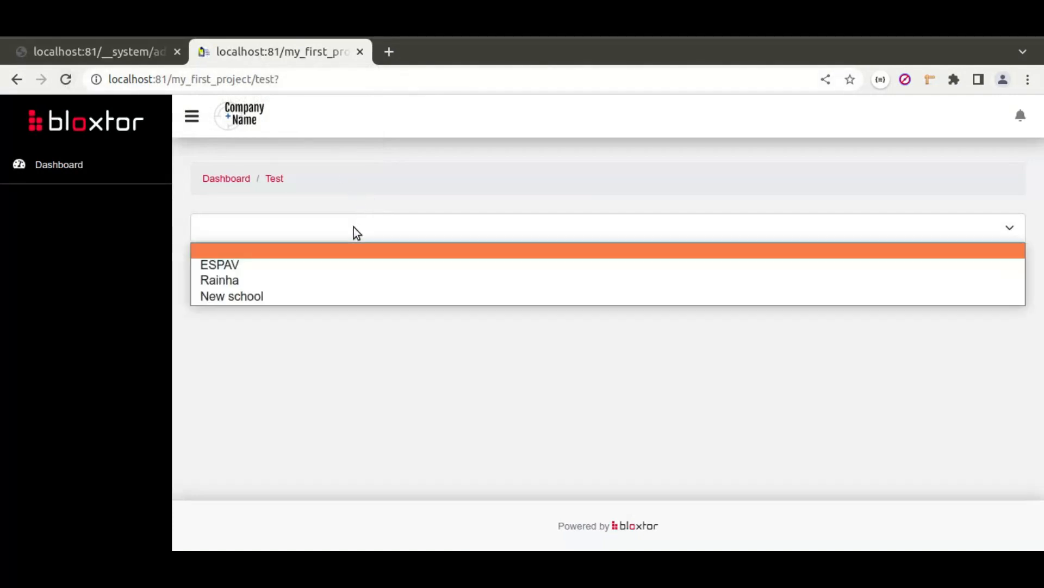
left_click(351, 227)
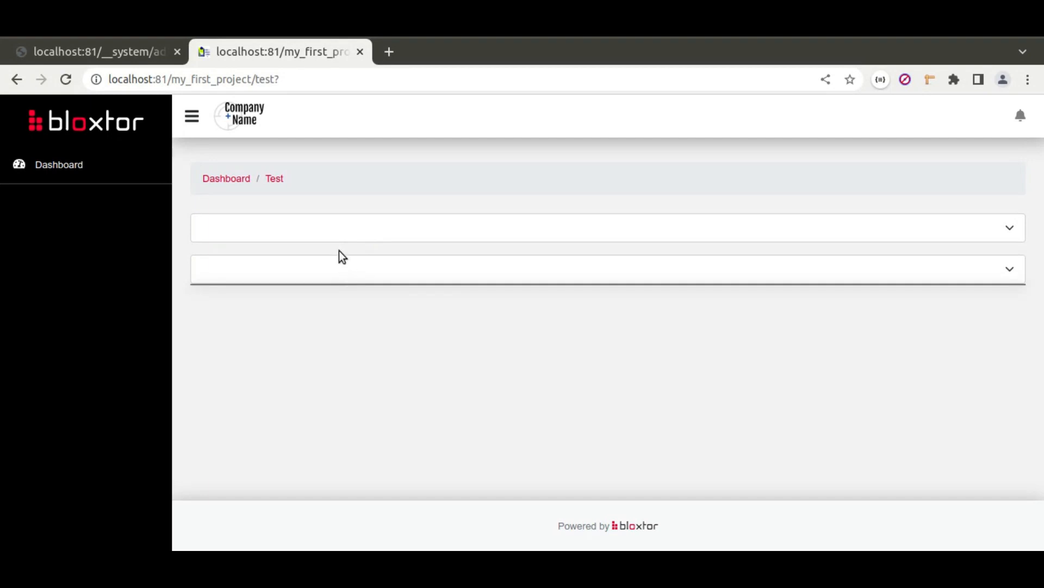
left_click(314, 229)
left_click(261, 265)
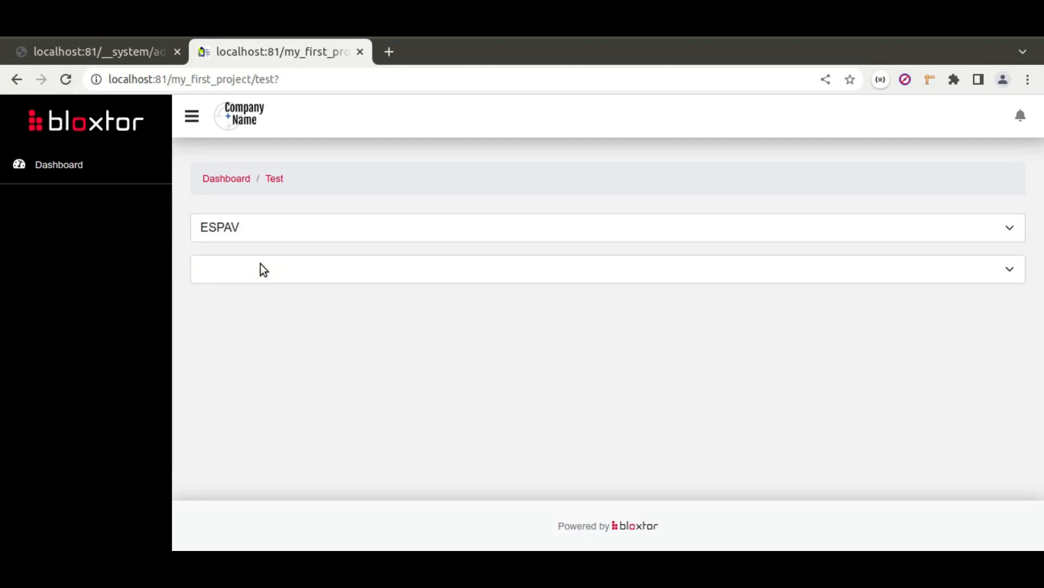
left_click(306, 275)
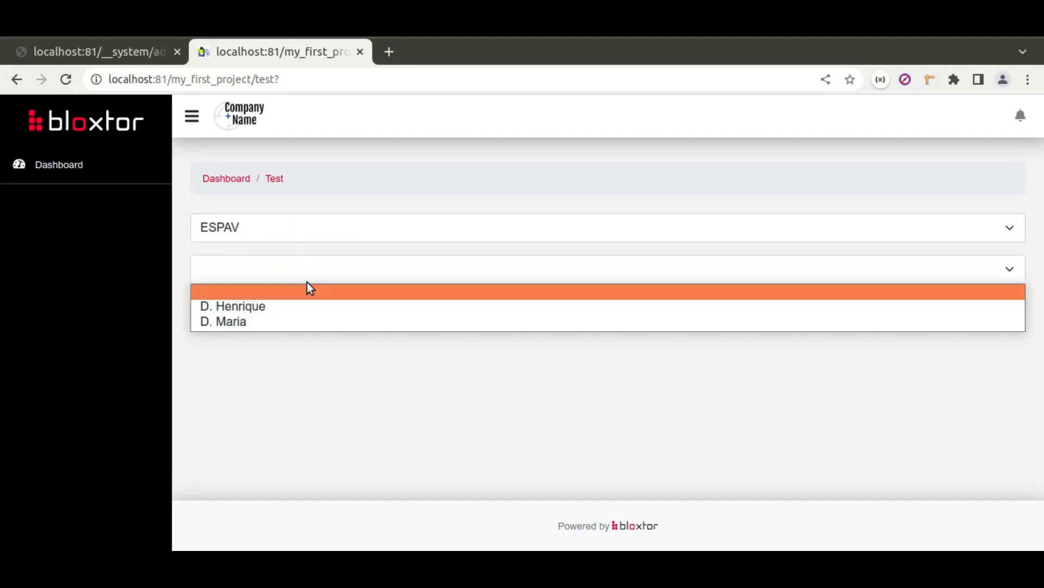
left_click(282, 230)
left_click(264, 277)
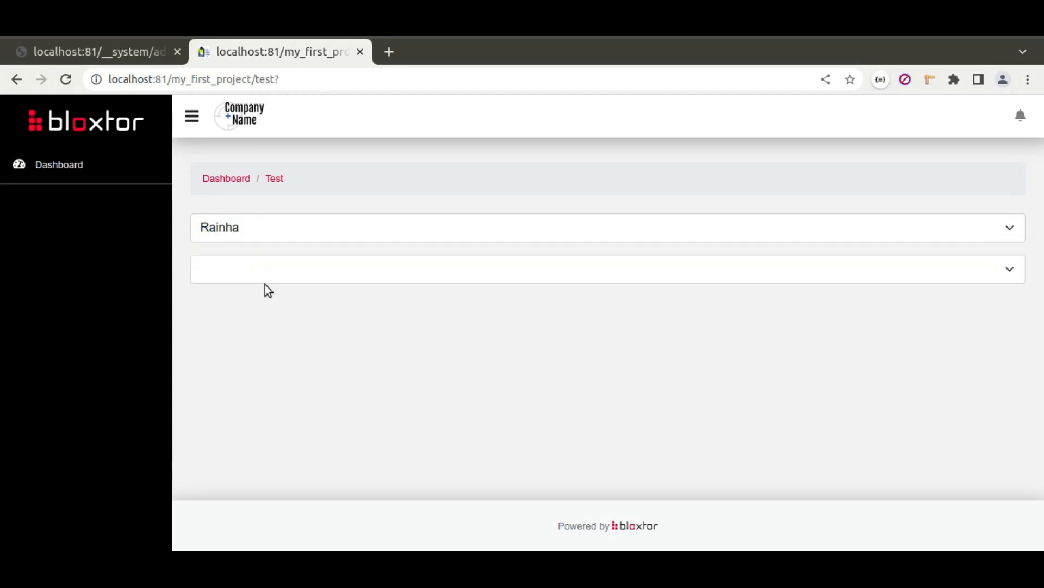
left_click(306, 270)
left_click(270, 303)
left_click(272, 226)
left_click(255, 296)
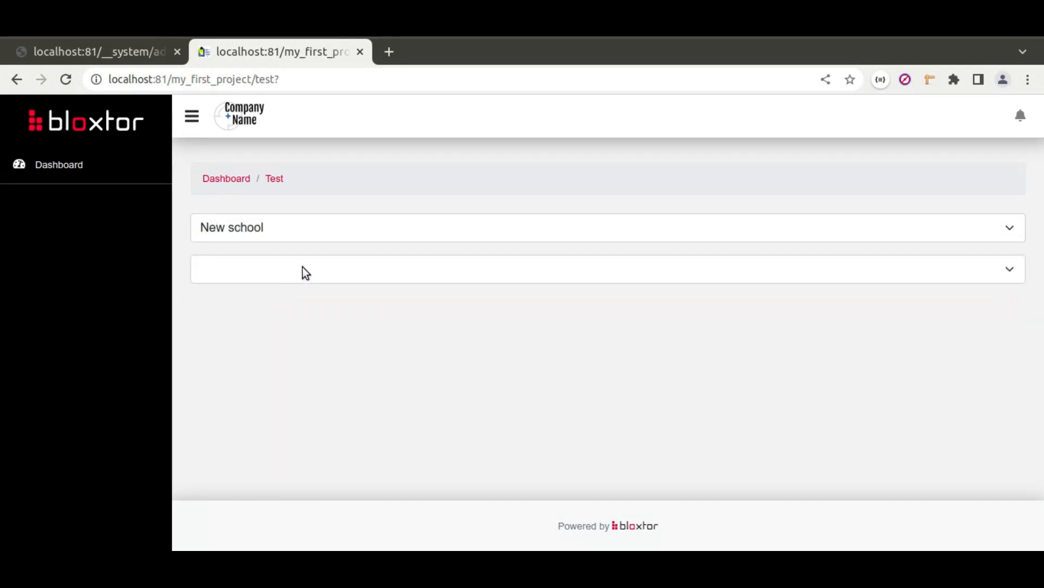
left_click(289, 223)
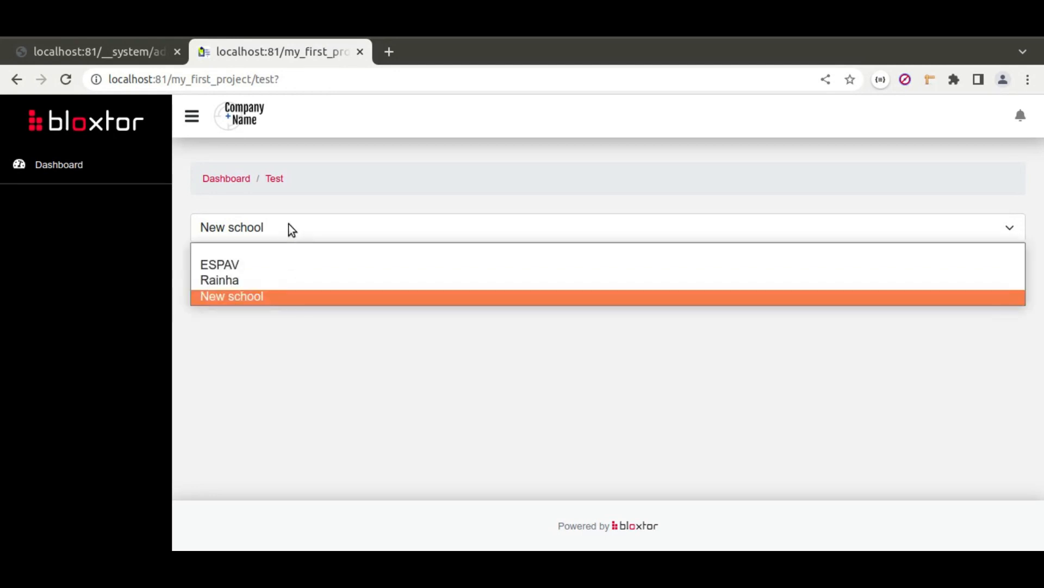
left_click(268, 250)
left_click(315, 272)
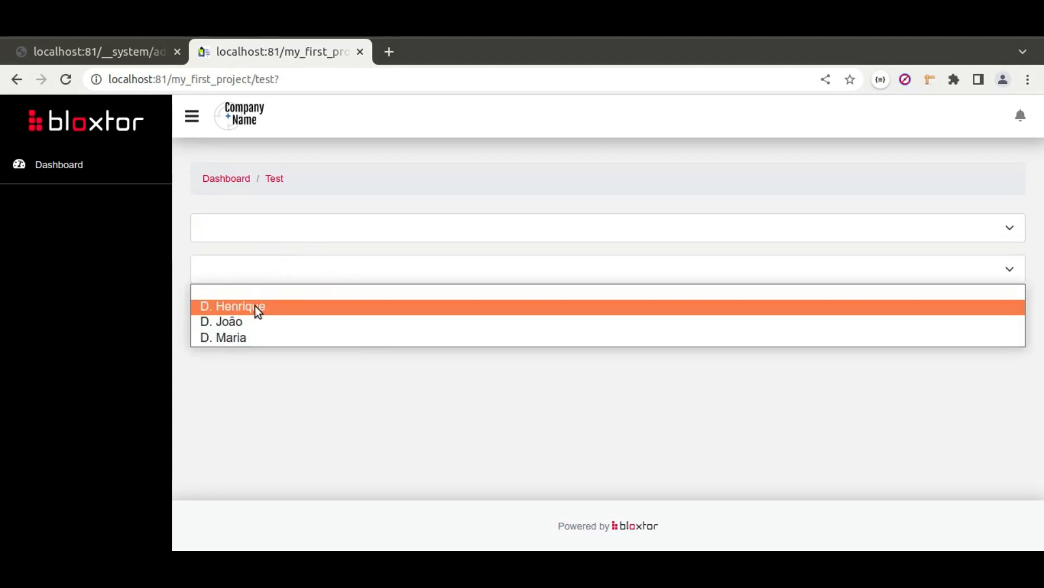
left_click(256, 231)
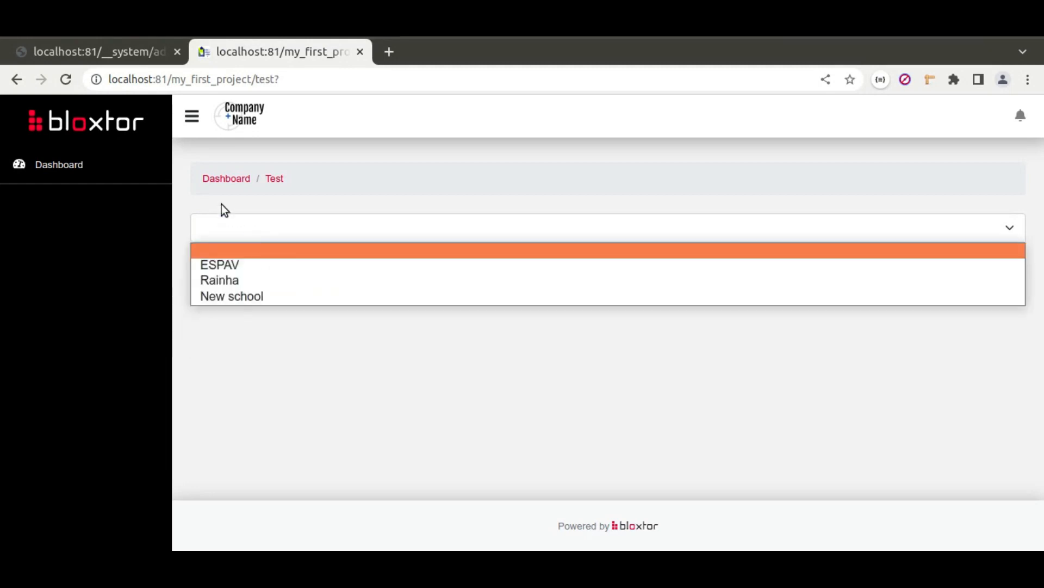
left_click(115, 48)
left_click(115, 47)
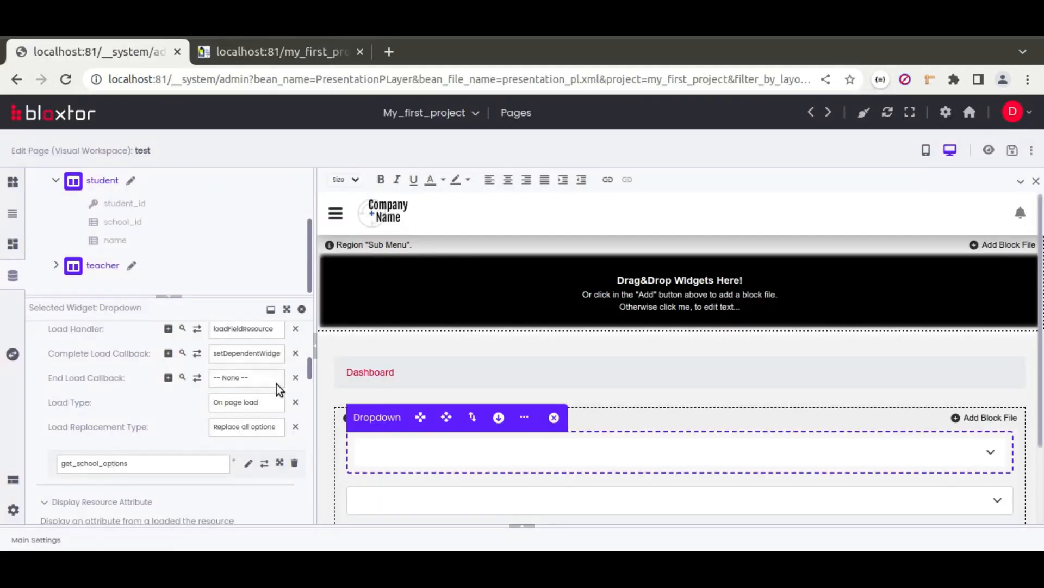
Step: Set the school dropdown's On Change action to refreshDependentWidgetsBasedInInputValue and save the page
scroll(44, 417, "down", 5)
scroll(43, 416, "down", 3)
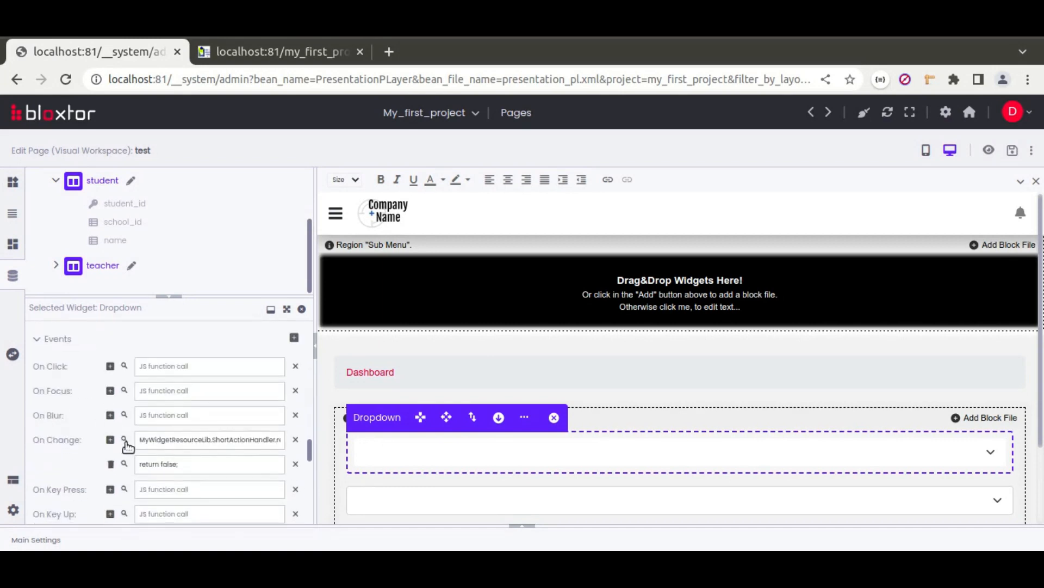
left_click(124, 439)
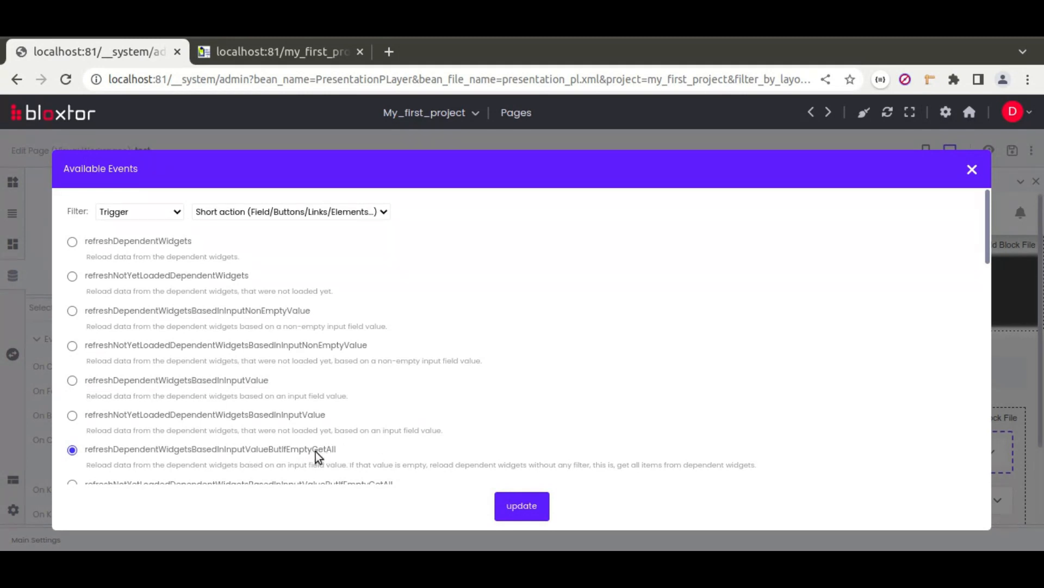
left_click(72, 379)
left_click(508, 505)
left_click(1012, 150)
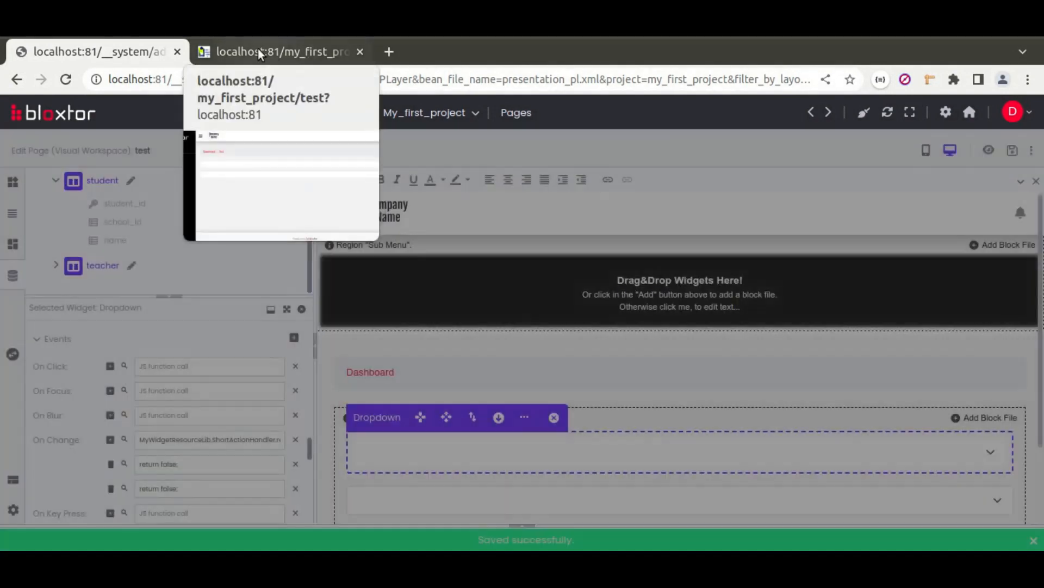
left_click(257, 51)
left_click(65, 82)
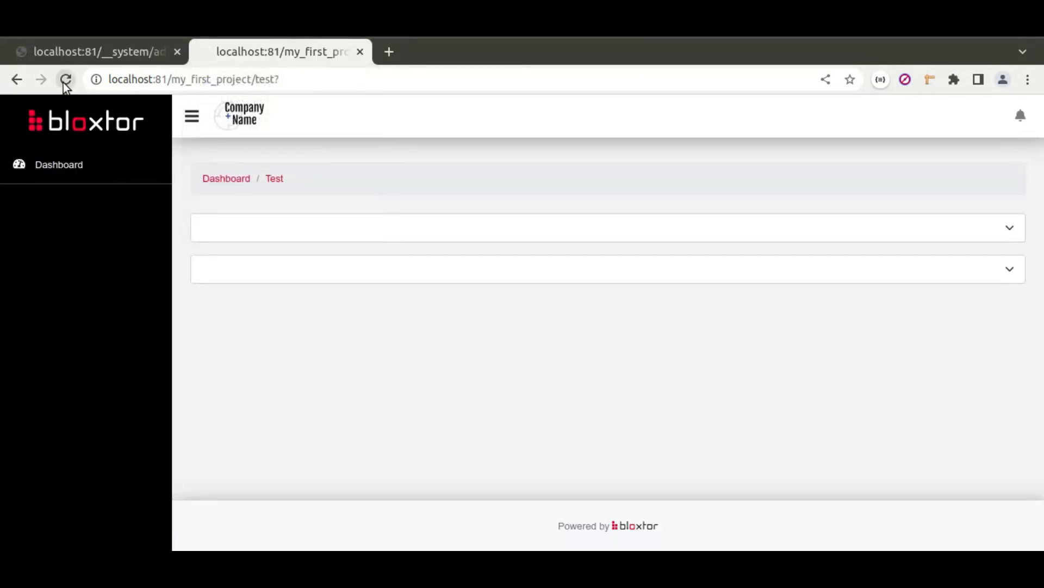
left_click(283, 239)
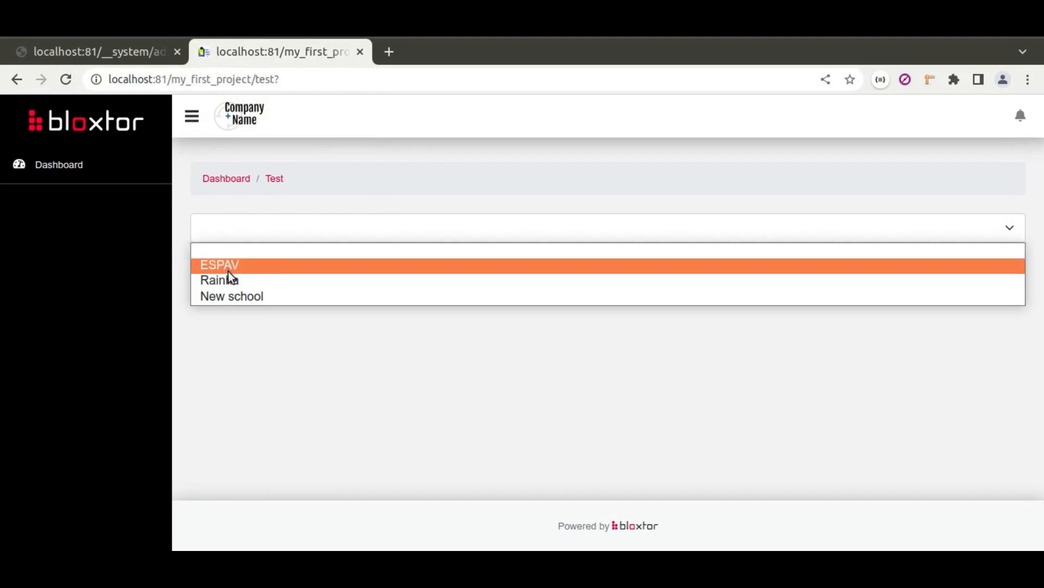
left_click(227, 269)
left_click(273, 267)
left_click(318, 266)
left_click(290, 228)
left_click(258, 254)
left_click(299, 269)
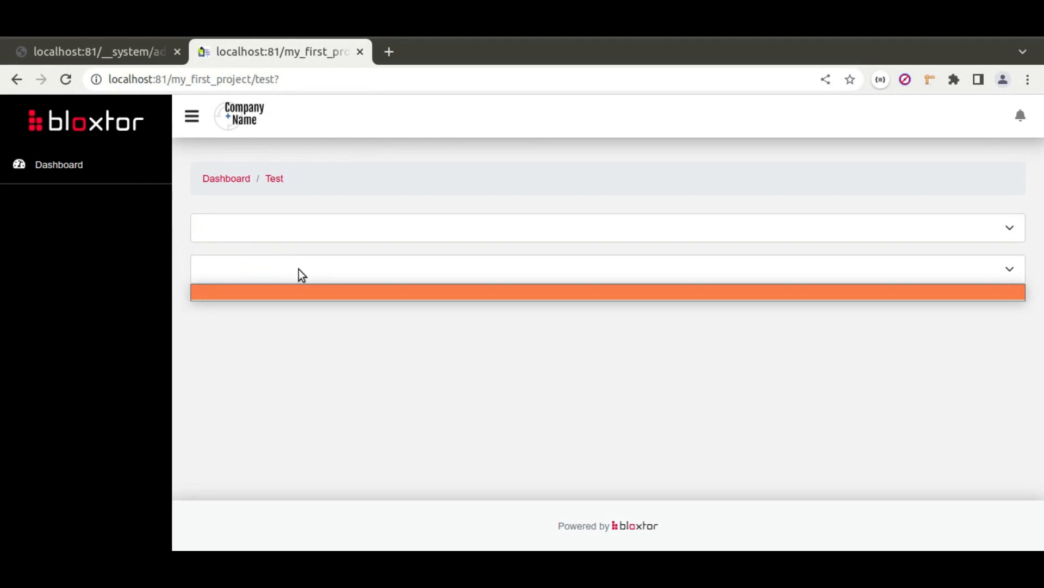
left_click(299, 265)
left_click(300, 230)
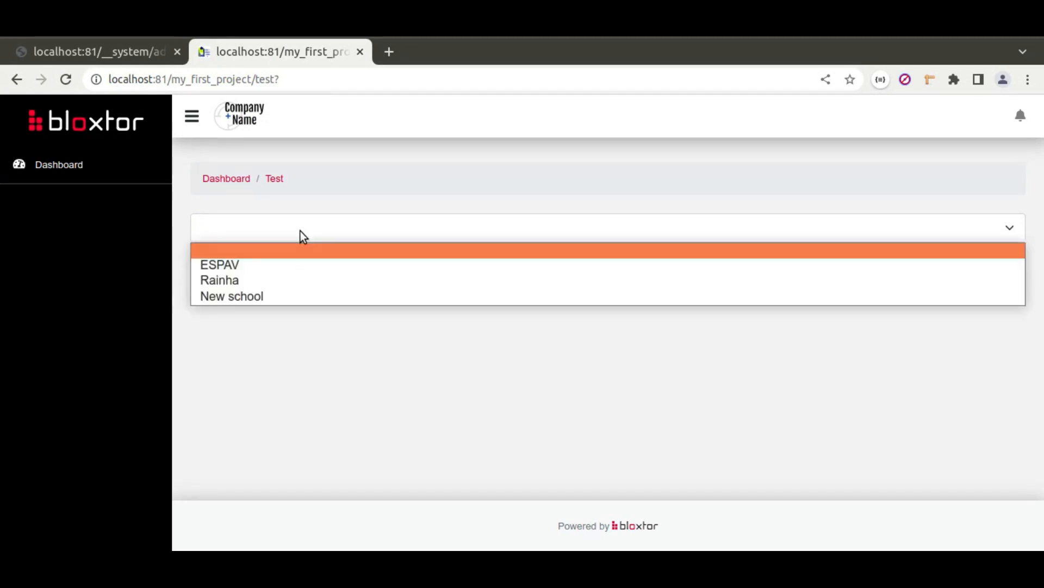
left_click(254, 288)
left_click(301, 269)
left_click(301, 269)
left_click(305, 269)
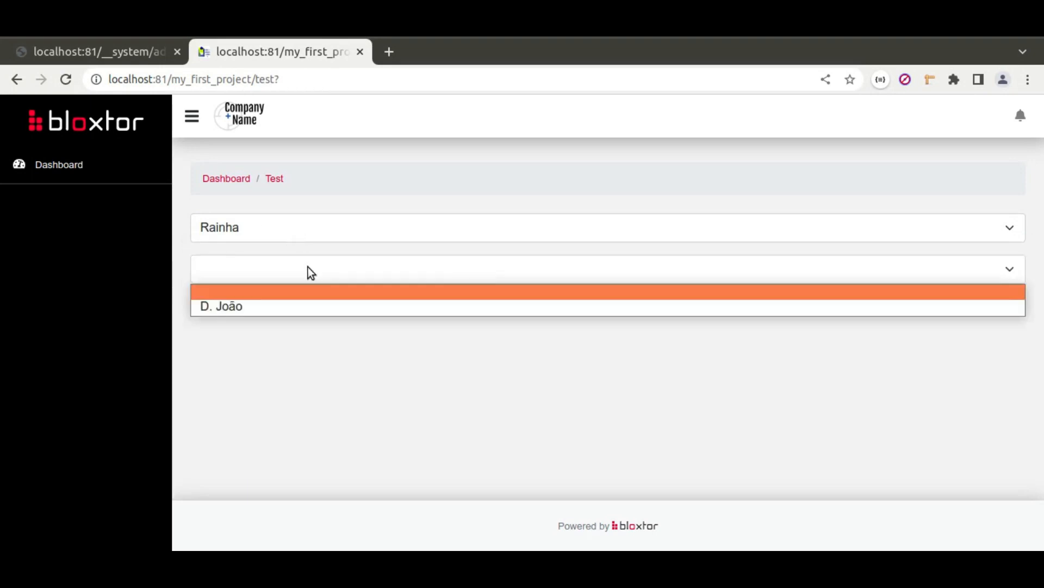
left_click(307, 279)
left_click(285, 224)
left_click(261, 254)
left_click(301, 270)
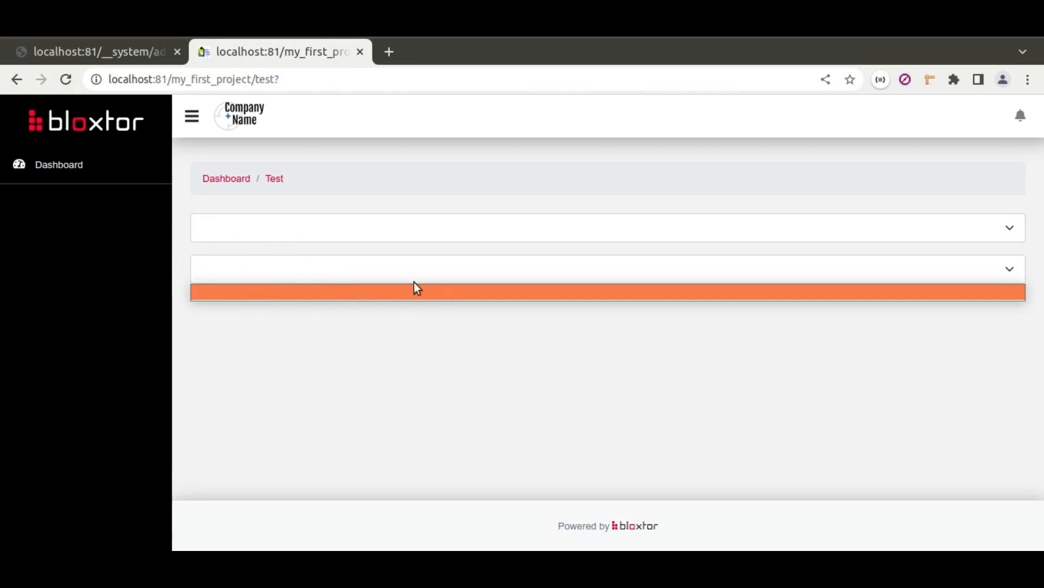
left_click(369, 235)
left_click(312, 266)
left_click(394, 276)
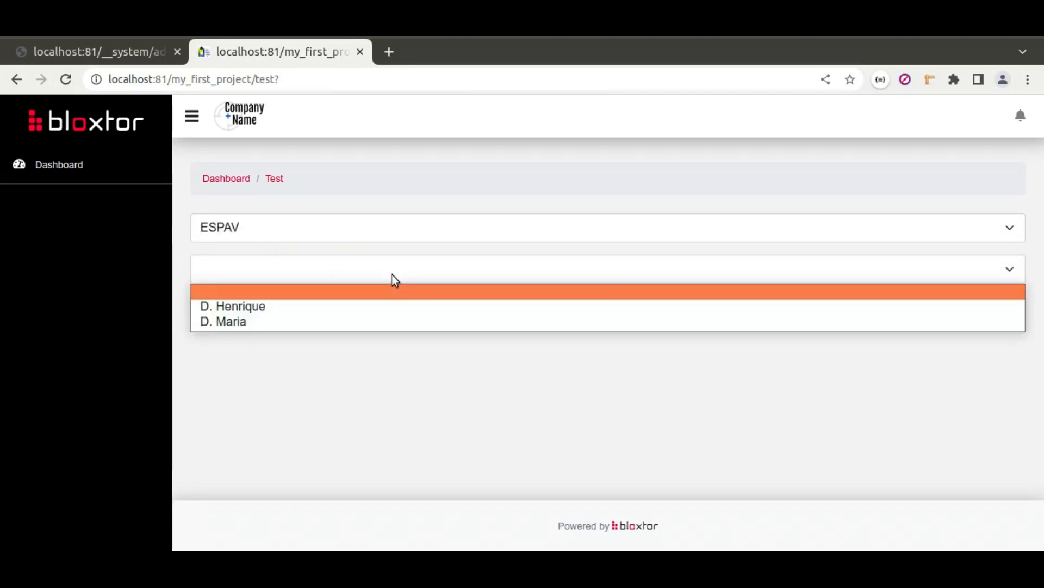
left_click(229, 292)
left_click(260, 227)
left_click(251, 297)
left_click(313, 269)
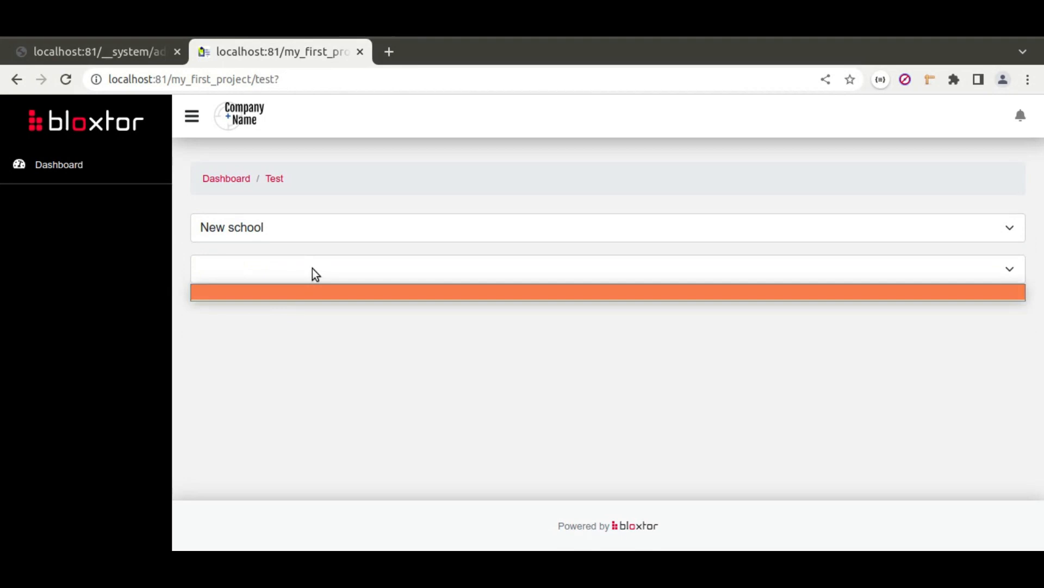
left_click(253, 292)
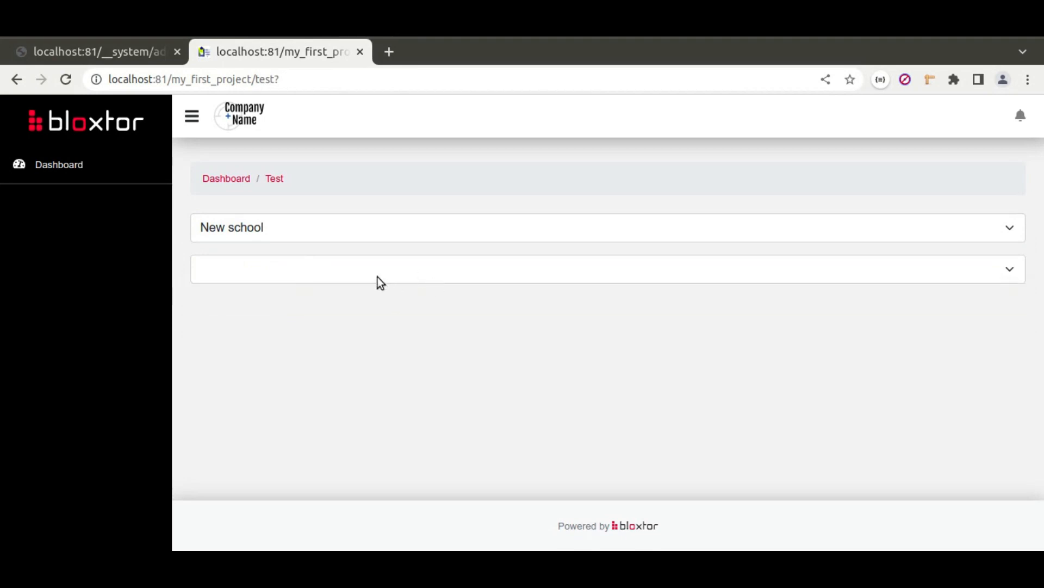
left_click(116, 54)
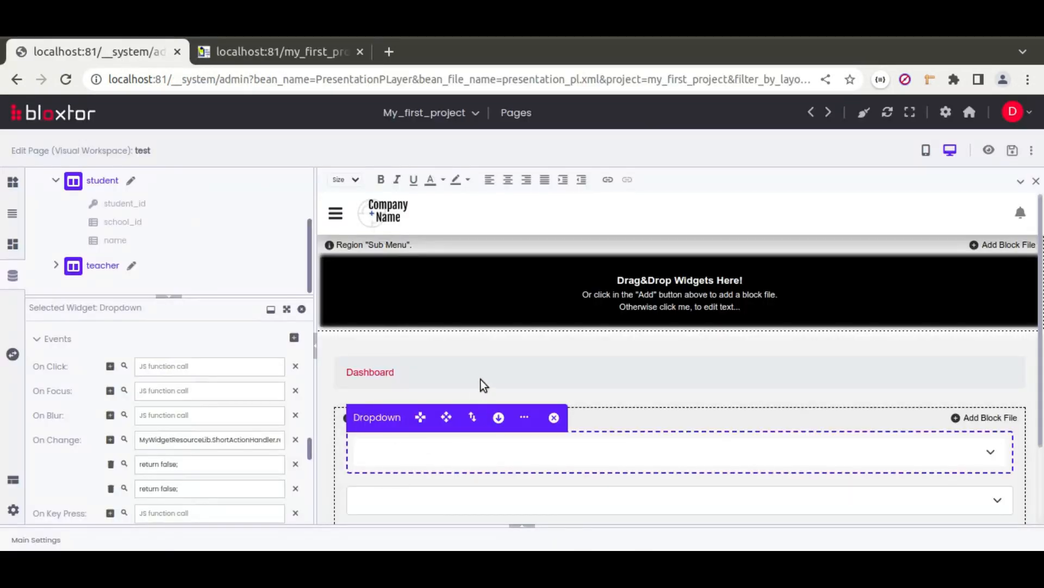
scroll(480, 379, "down", 3)
Step: Turn off Allow Null on the second dropdown, save the page, and switch to the preview
left_click(419, 406)
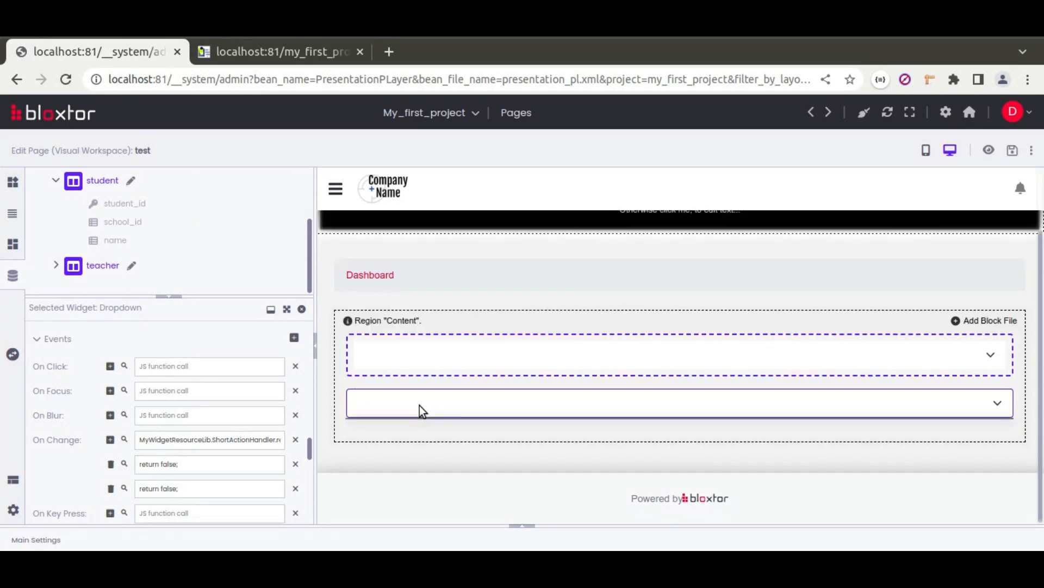
left_click(420, 406)
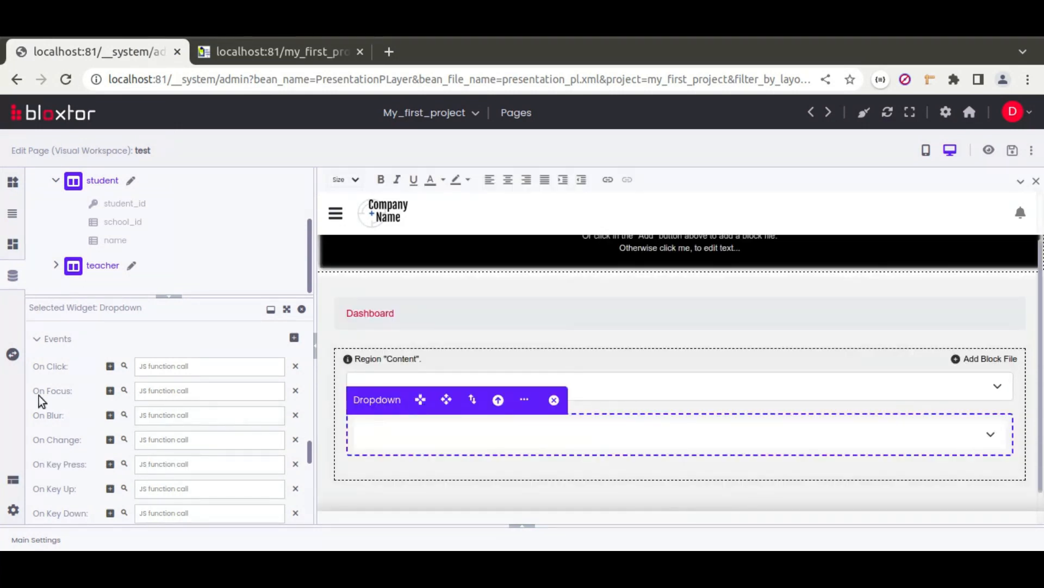
scroll(40, 401, "up", 10)
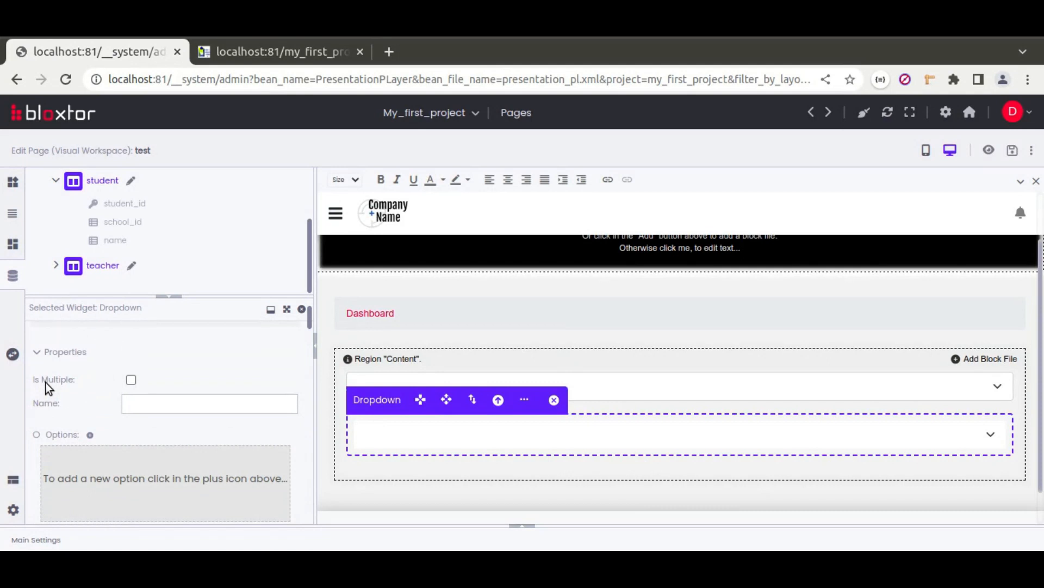
scroll(46, 383, "down", 2)
left_click(129, 455)
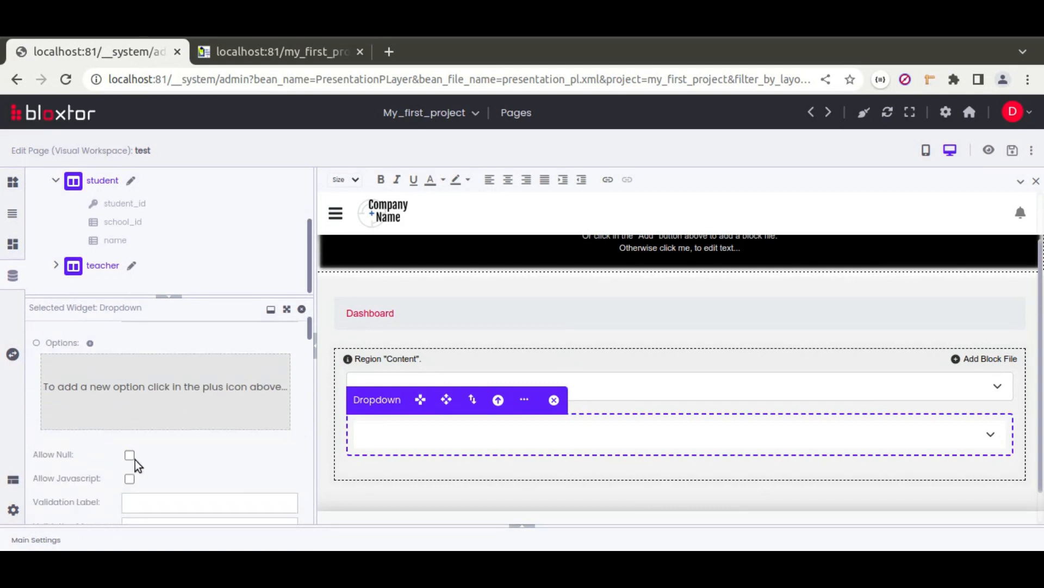
left_click(1012, 150)
left_click(260, 48)
Step: Reload the preview and check the student list after choosing ESPAV, then Rainha
left_click(66, 79)
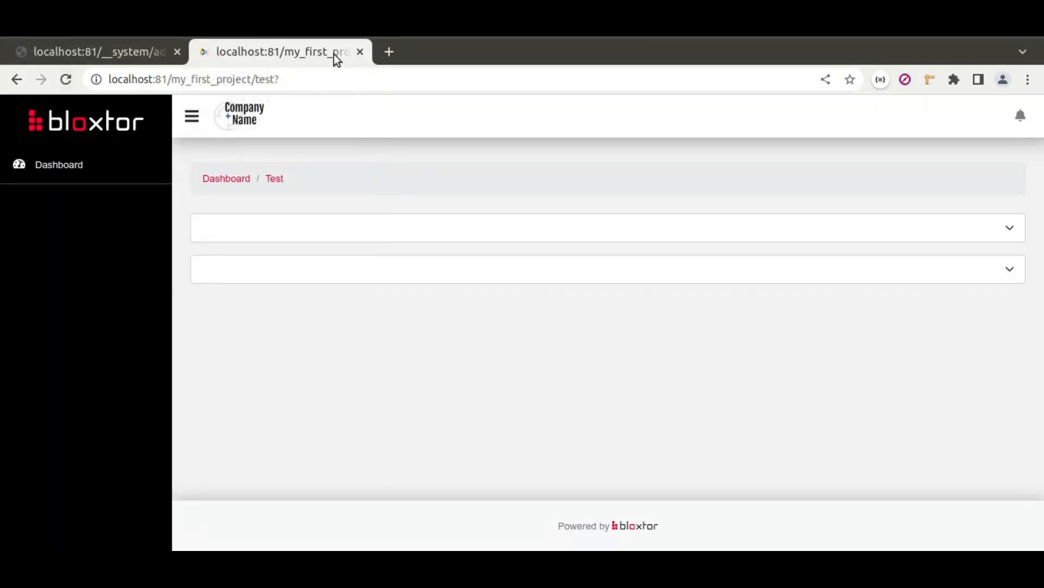
left_click(298, 228)
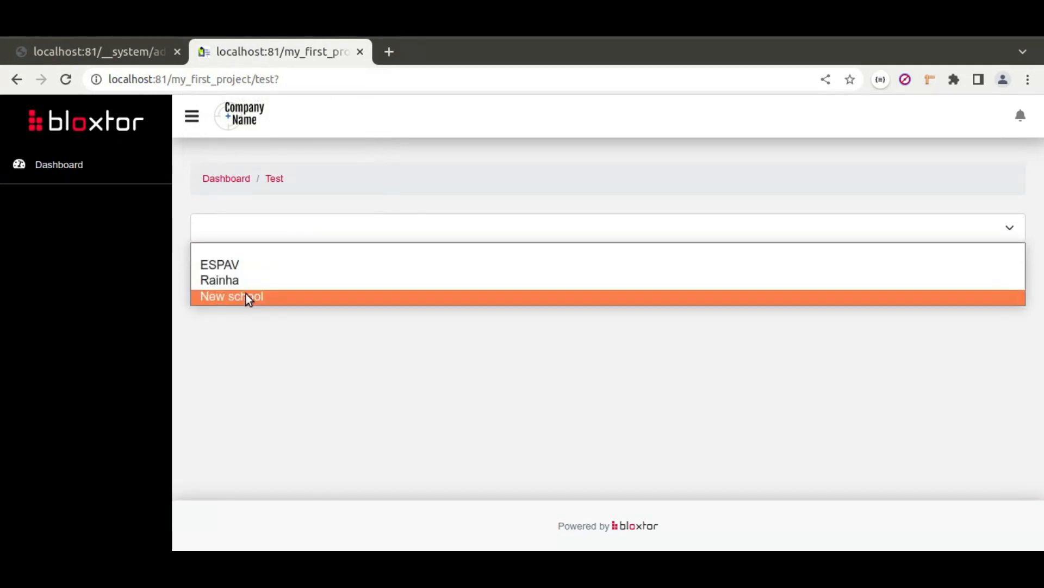
left_click(231, 266)
left_click(299, 274)
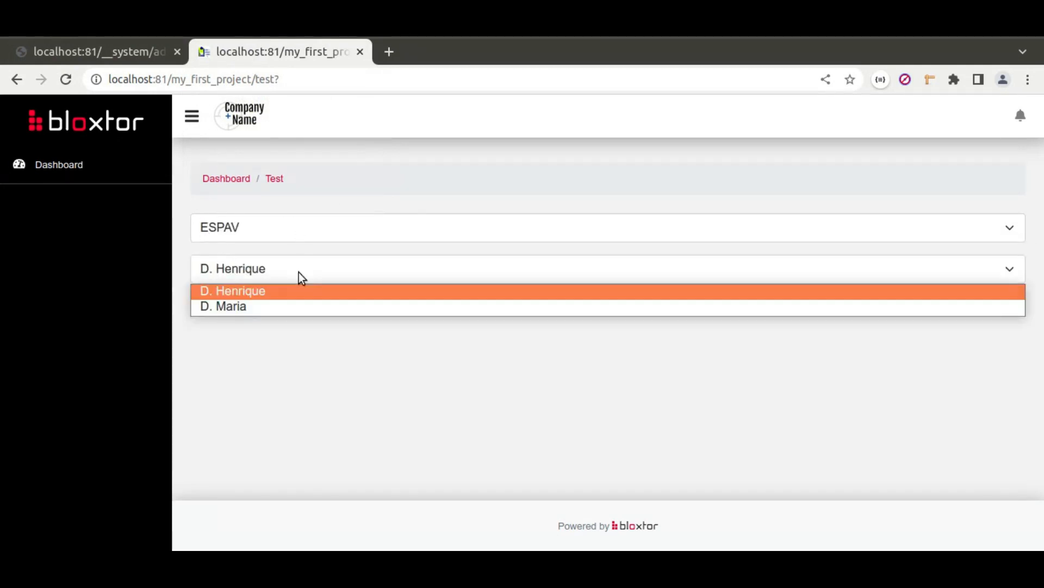
left_click(271, 294)
left_click(251, 231)
left_click(251, 281)
left_click(261, 269)
left_click(266, 273)
Step: Choose New school to see an empty student list, then clear the school choice and return to the editor
left_click(257, 232)
left_click(240, 296)
left_click(334, 267)
left_click(334, 265)
left_click(299, 226)
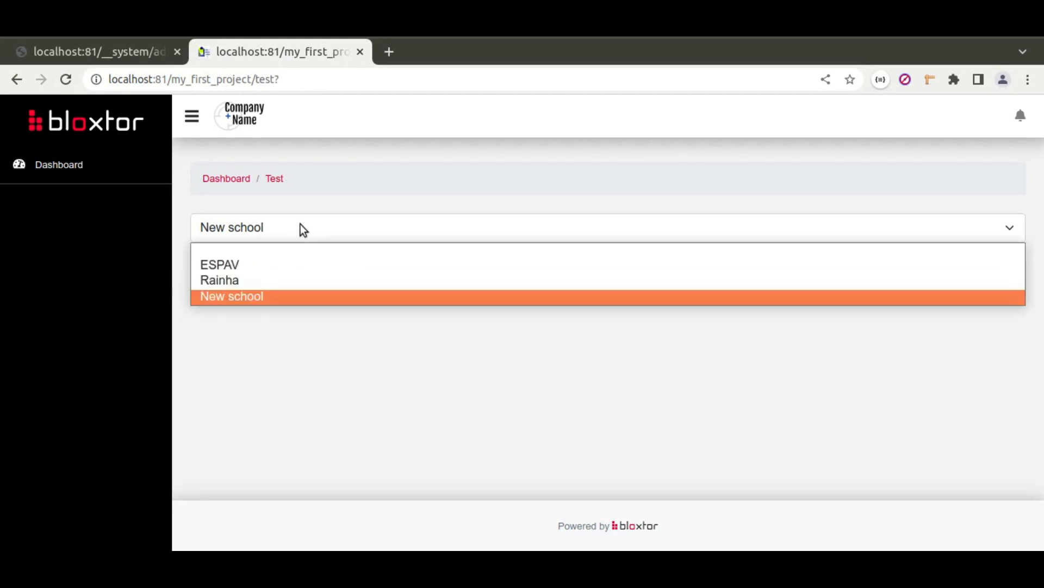
left_click(274, 252)
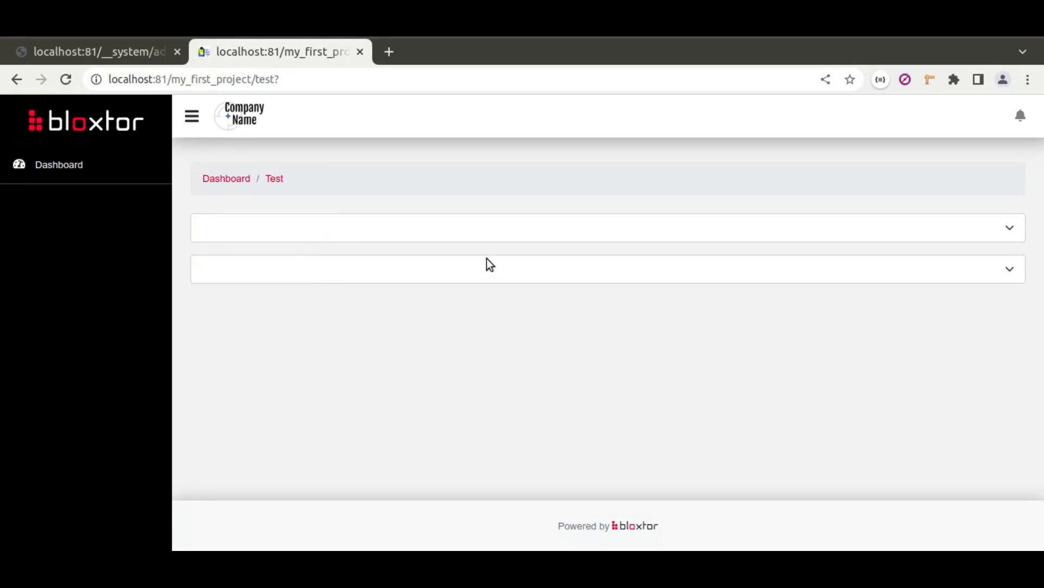
left_click(128, 51)
Step: Add a new dropdown at the bottom of Content with id combobox3 and classes form-select and mb-3
scroll(121, 255, "up", 2)
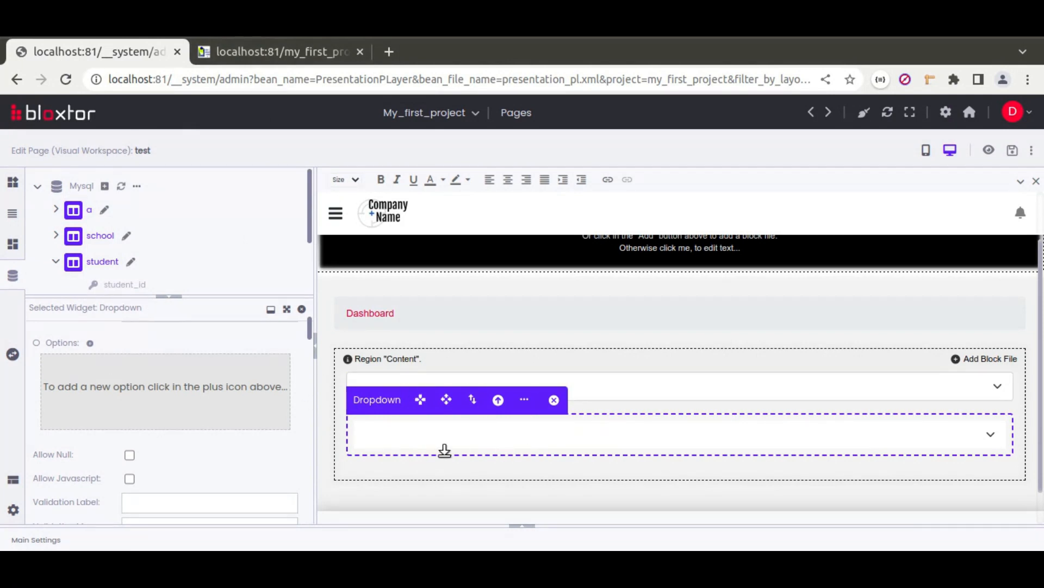
left_click(12, 183)
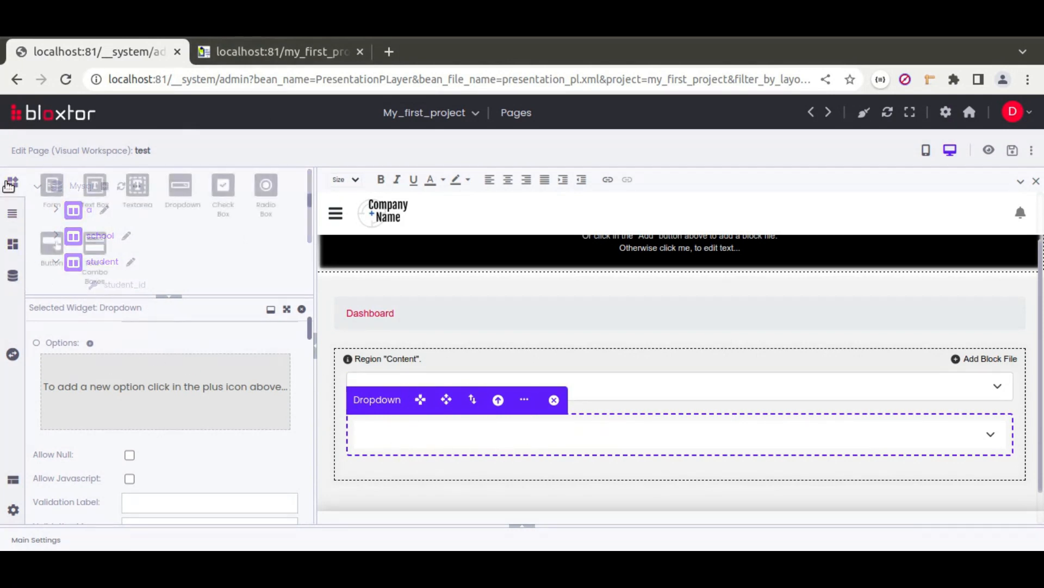
left_click_drag(63, 248, 403, 475)
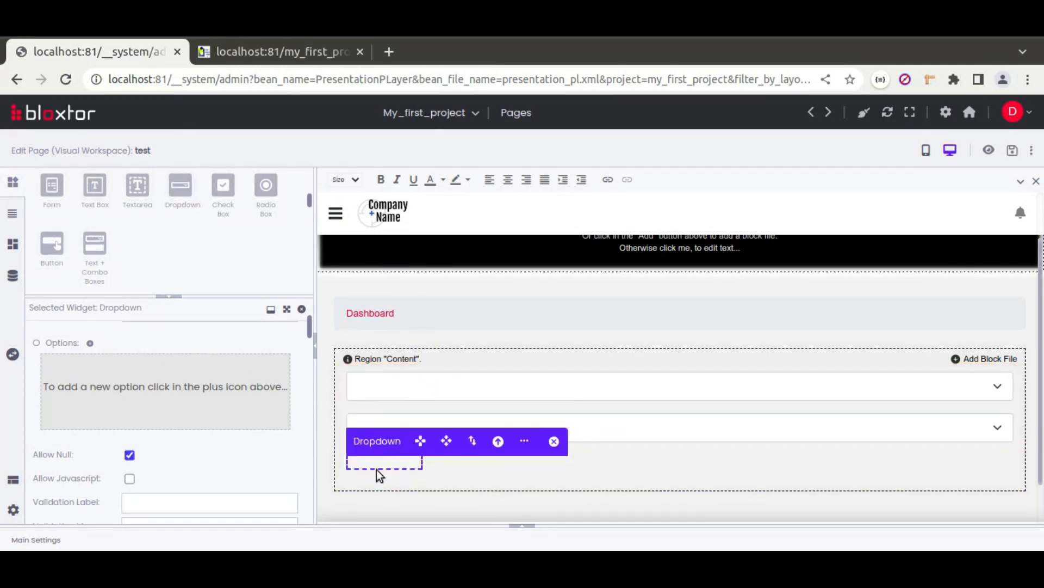
scroll(198, 426, "up", 3)
type("combobox3")
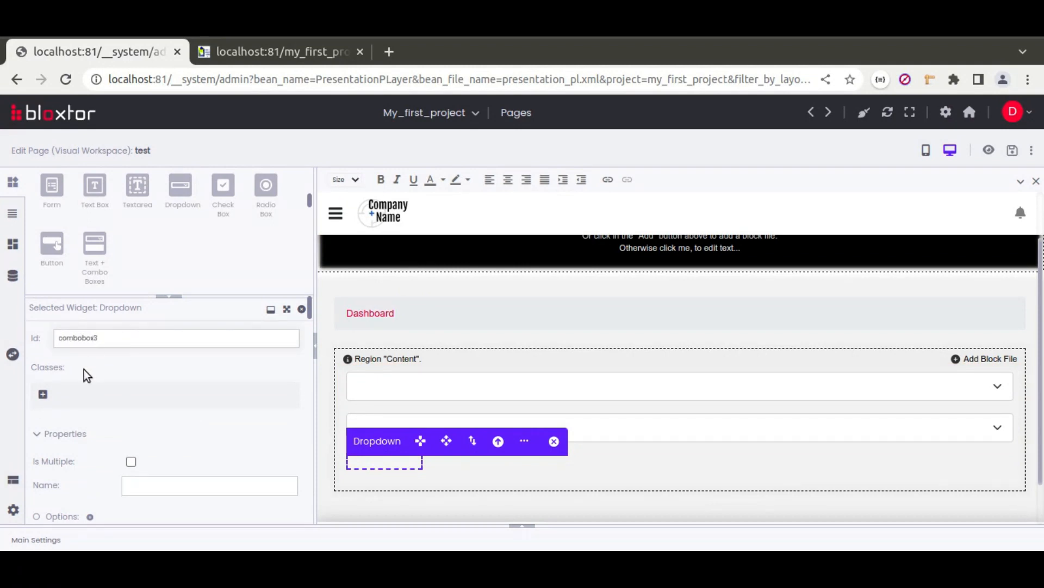
left_click(43, 394)
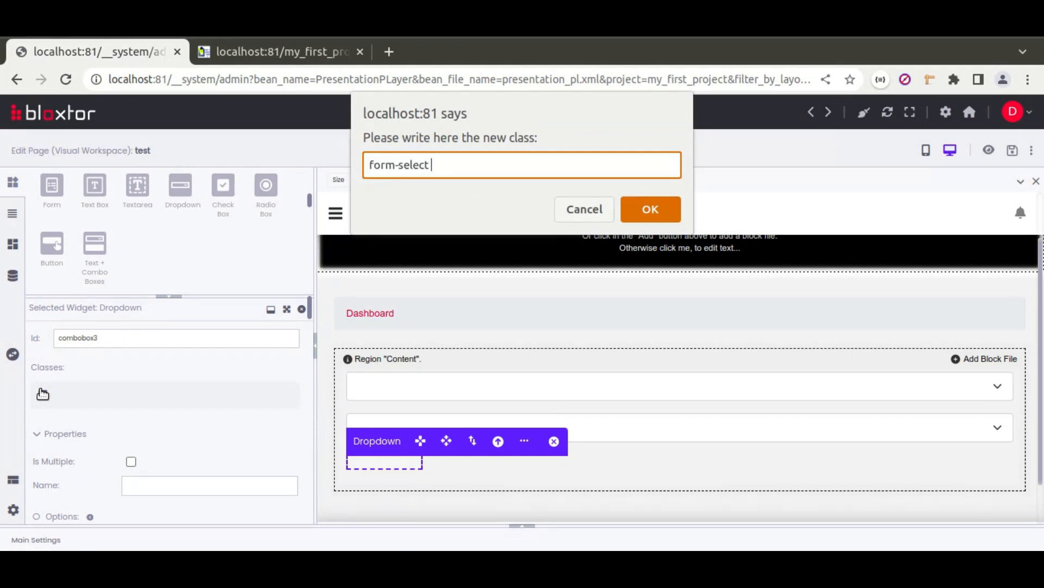
key("Return")
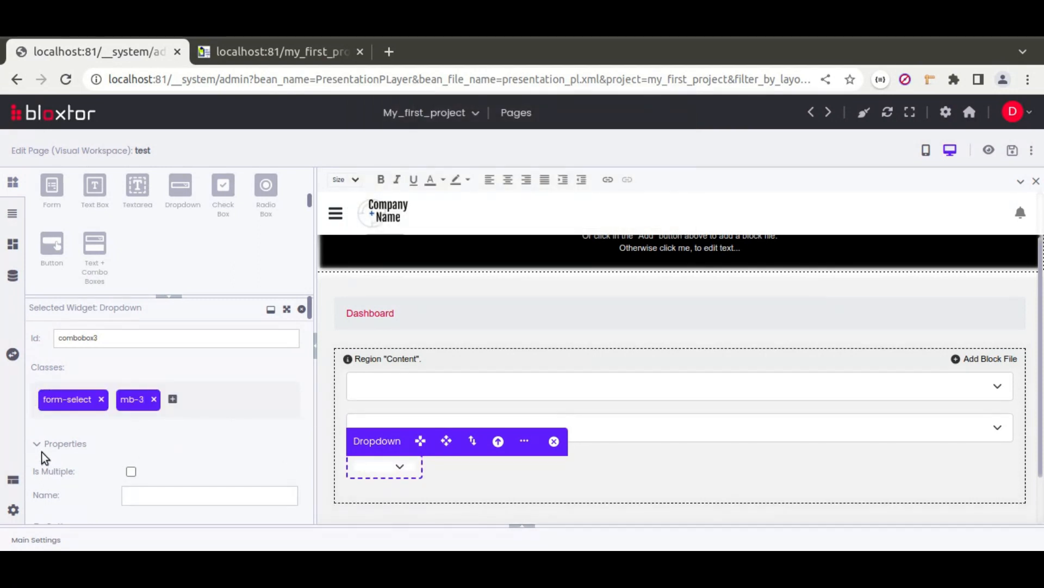
Step: Disallow empty values on combobox3 and reset its width and height to auto
scroll(42, 457, "down", 5)
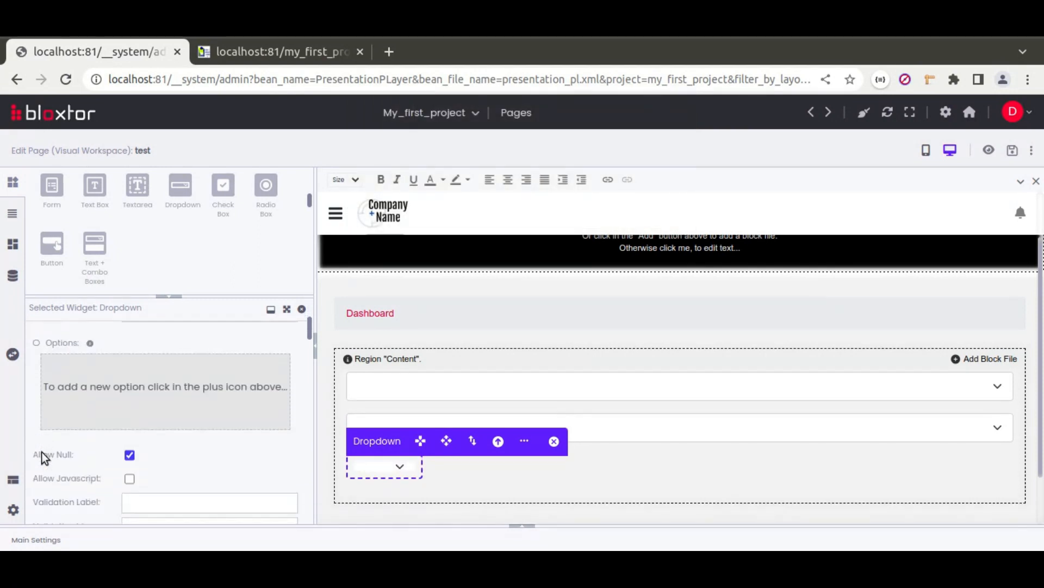
left_click(131, 456)
scroll(36, 455, "down", 10)
scroll(32, 455, "down", 5)
left_click(66, 419)
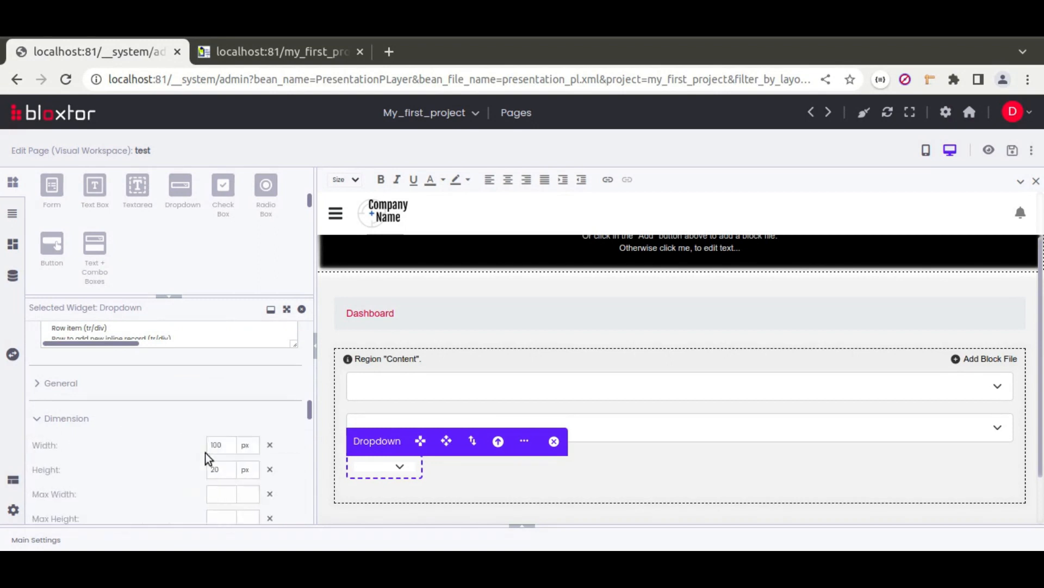
left_click(296, 469)
left_click(296, 444)
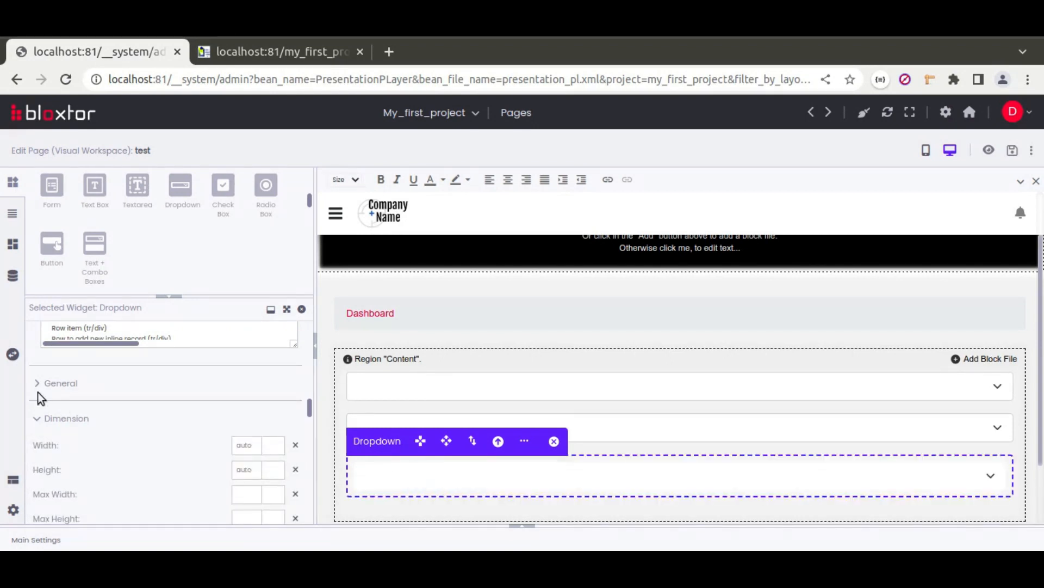
scroll(39, 398, "up", 5)
left_click(524, 441)
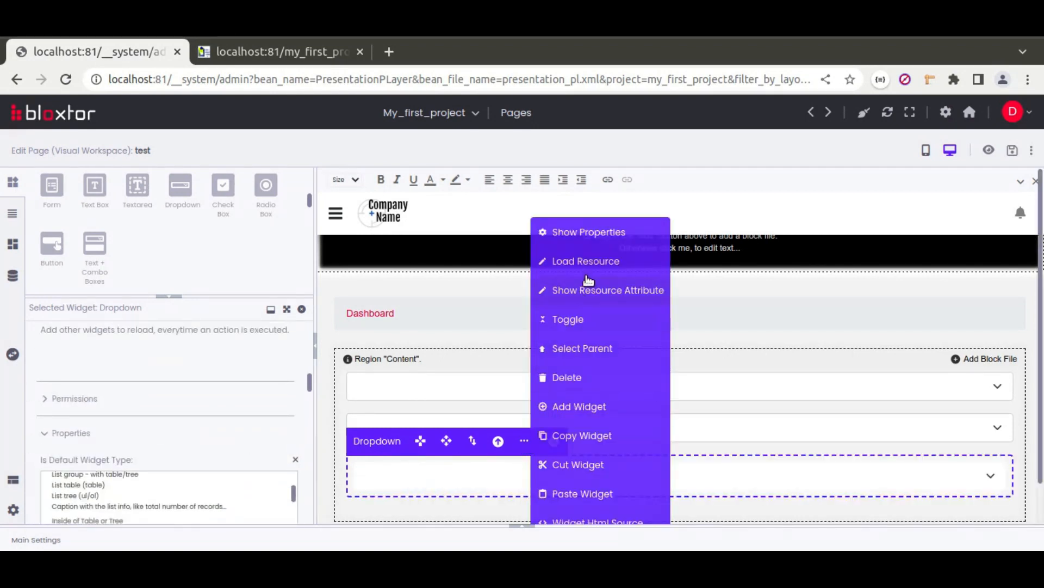
Step: Load a resource into the third dropdown from DB table a, creating get_a_options
left_click(589, 263)
left_click(458, 331)
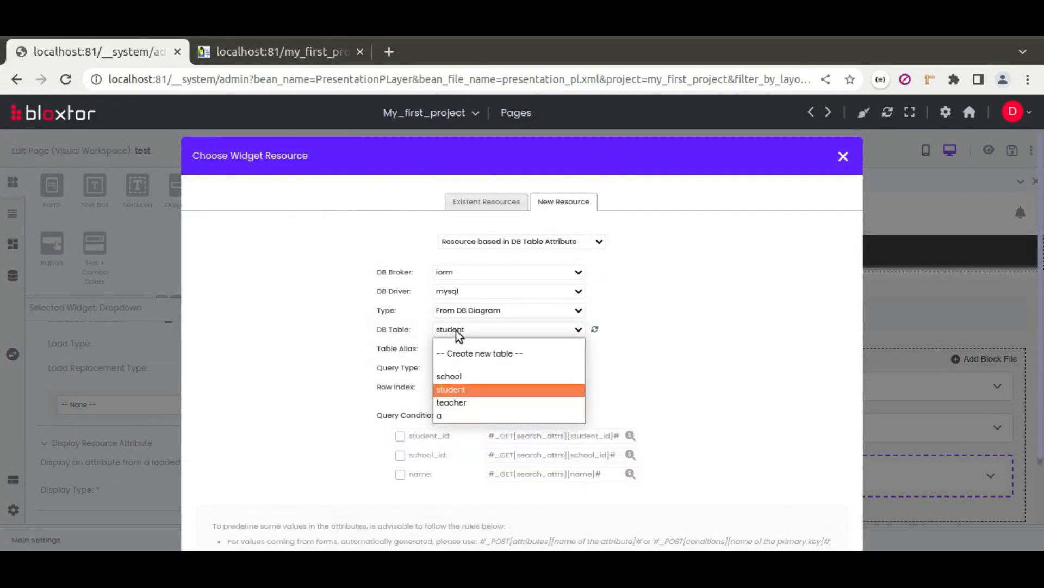
left_click(454, 416)
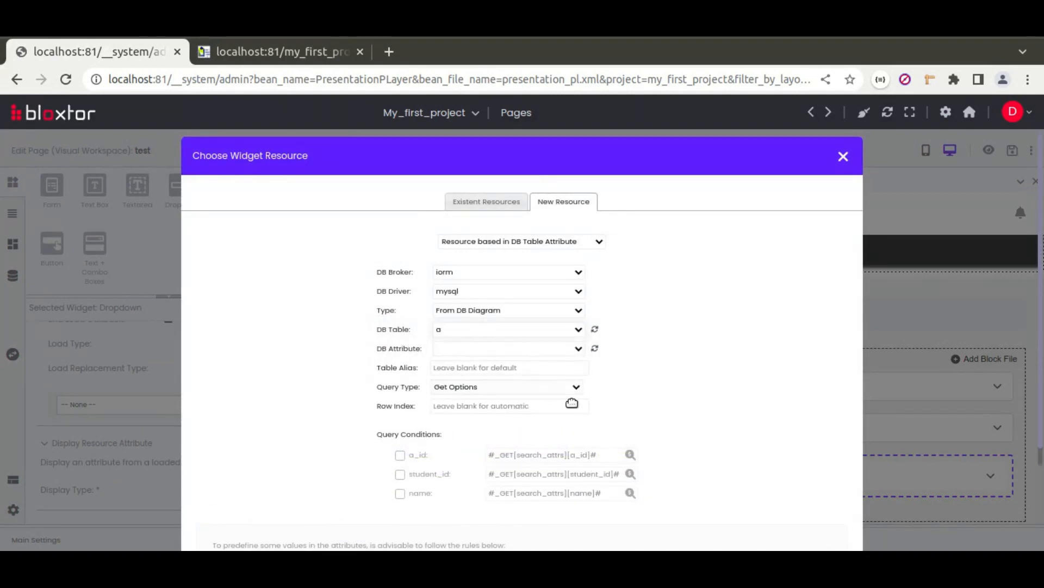
scroll(626, 407, "down", 5)
left_click(525, 484)
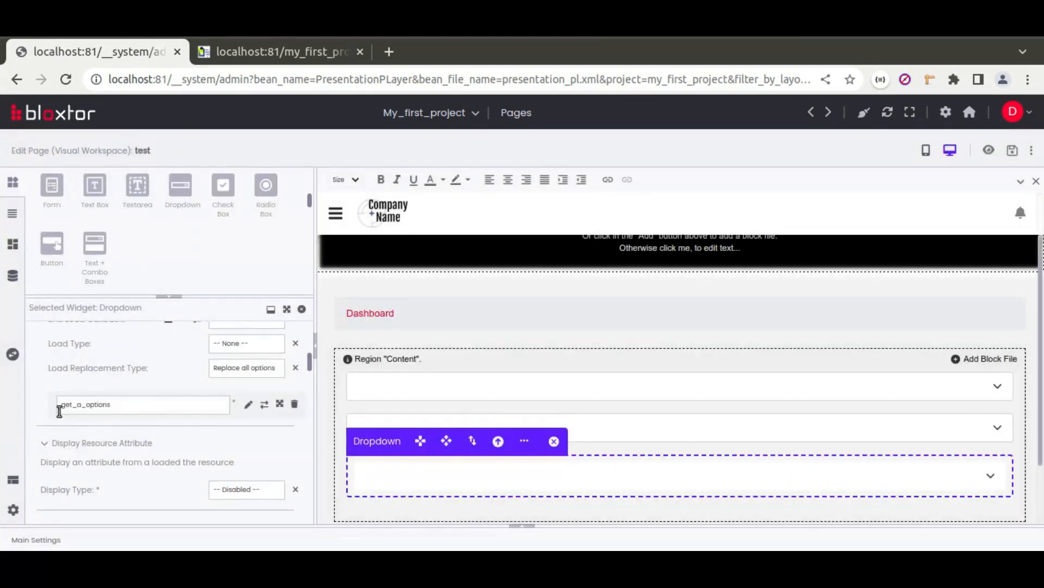
scroll(133, 384, "up", 2)
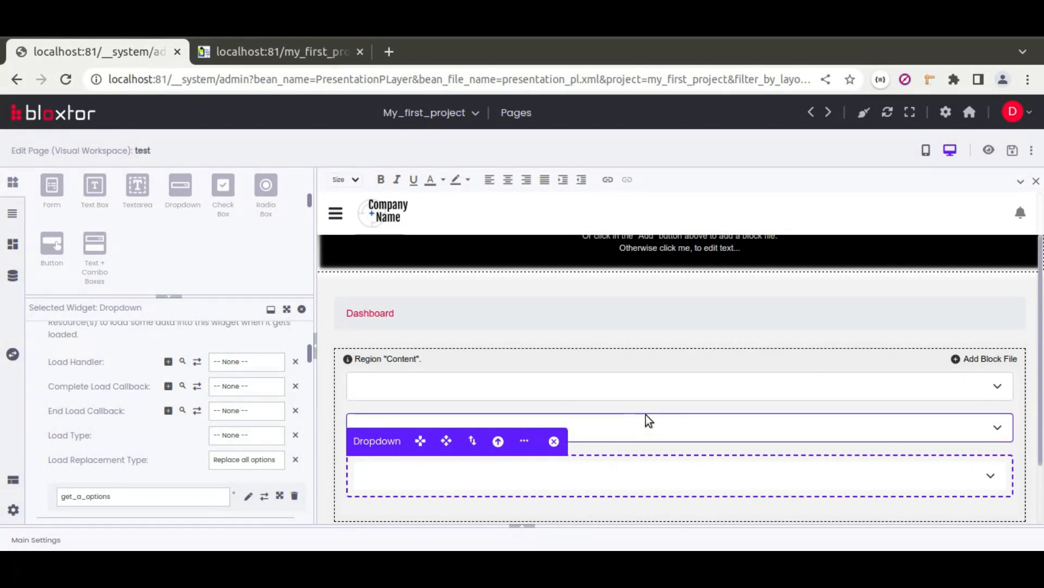
Step: Set the third dropdown's load handler to loadSelectFieldResource
left_click(240, 361)
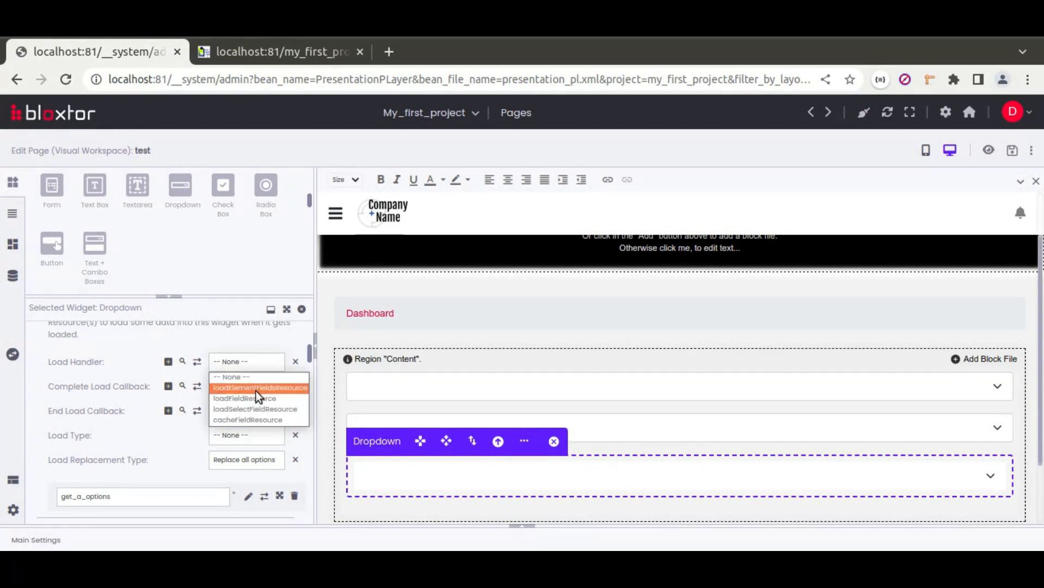
left_click(259, 409)
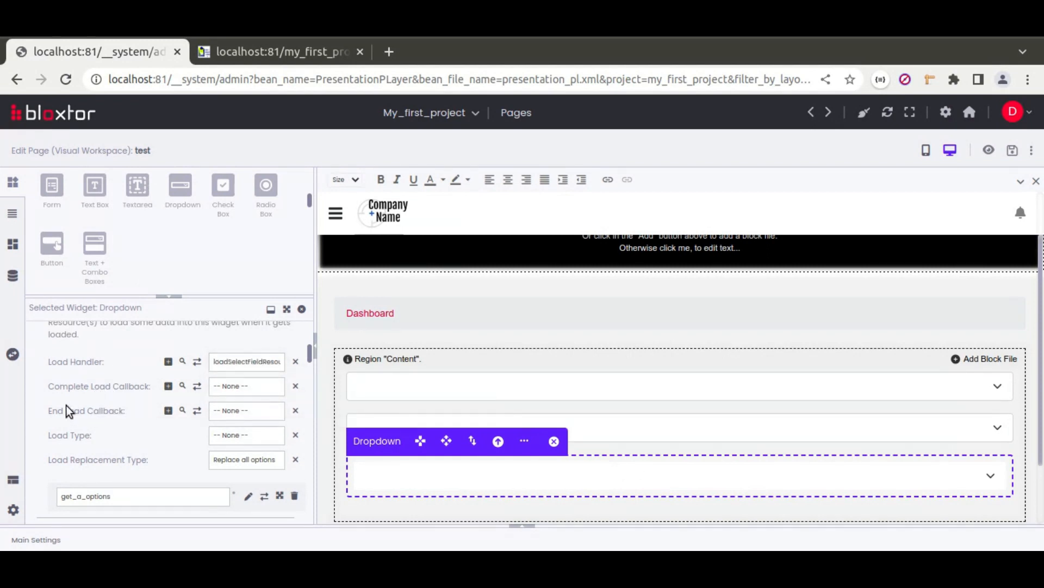
scroll(61, 402, "down", 4)
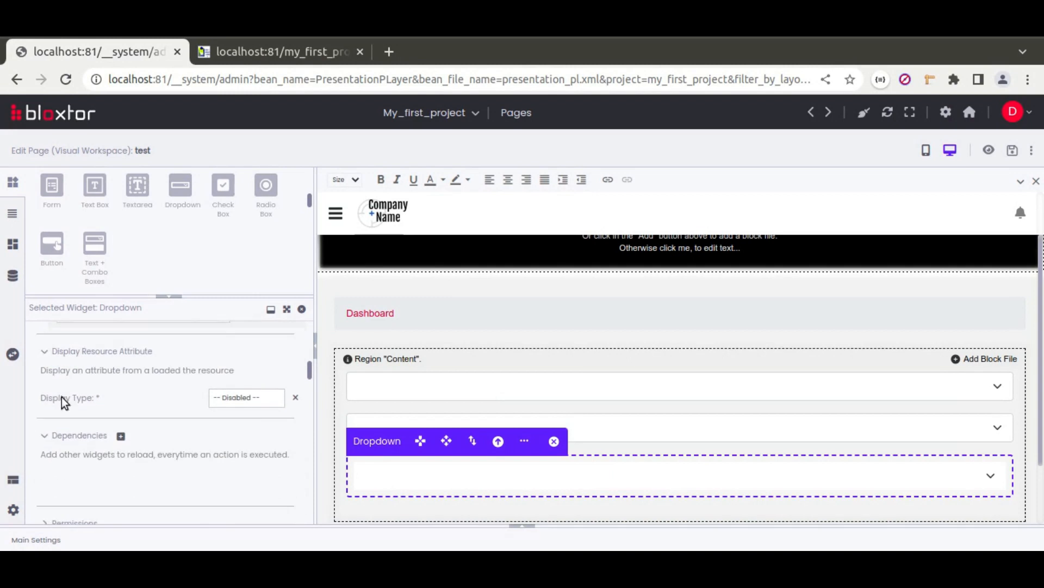
scroll(61, 403, "up", 3)
scroll(62, 403, "up", 4)
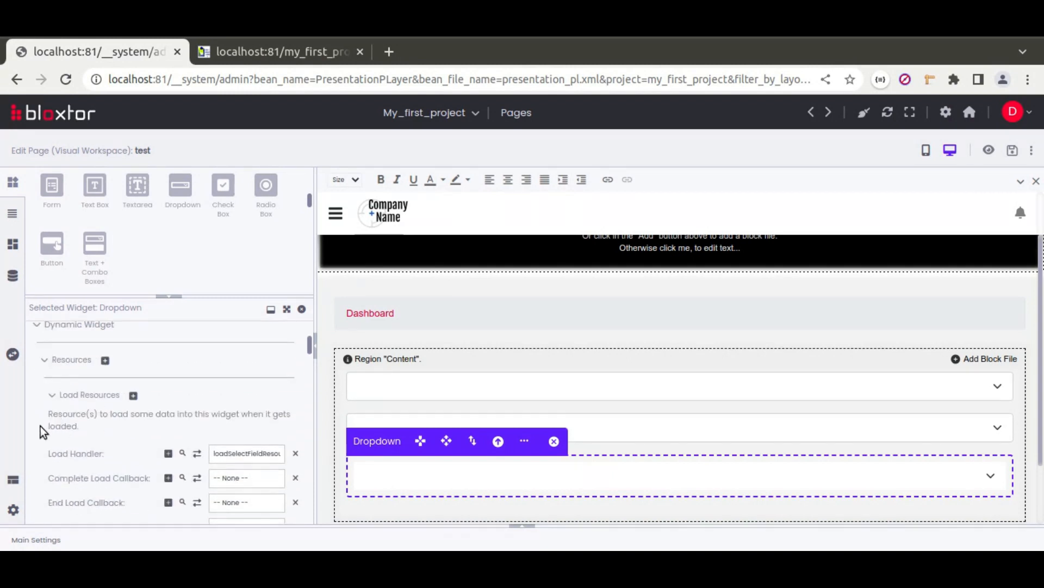
scroll(43, 432, "down", 2)
Step: Move the third dropdown so it sits between the first two
left_click(688, 426)
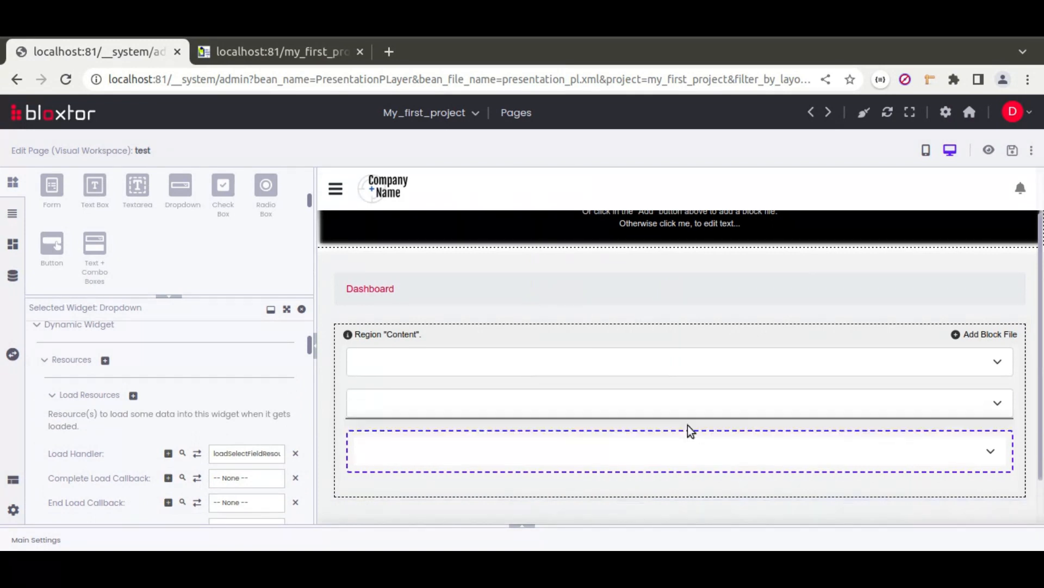
left_click_drag(688, 401, 688, 403)
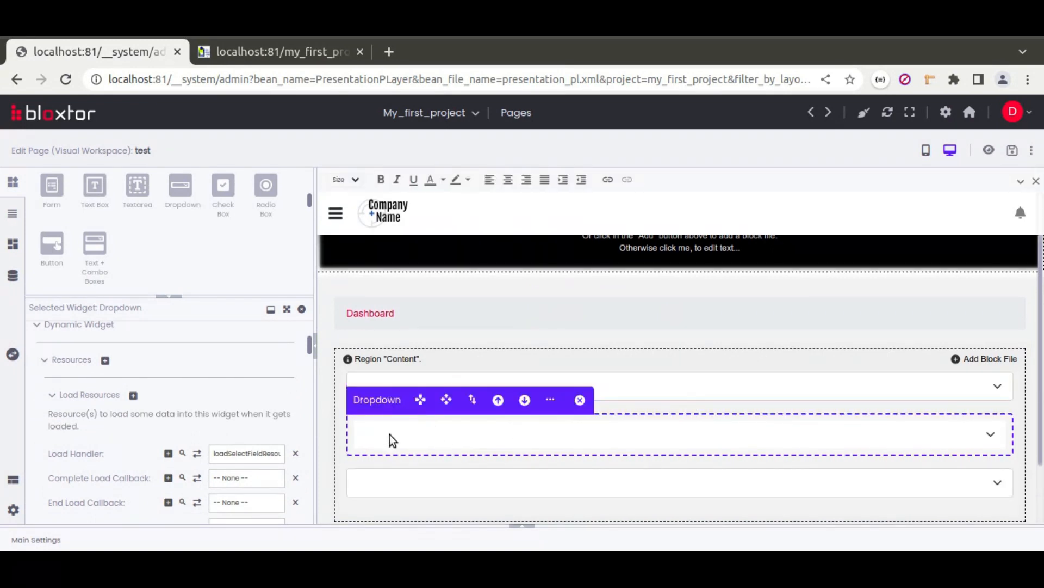
scroll(35, 422, "up", 2)
scroll(35, 422, "down", 4)
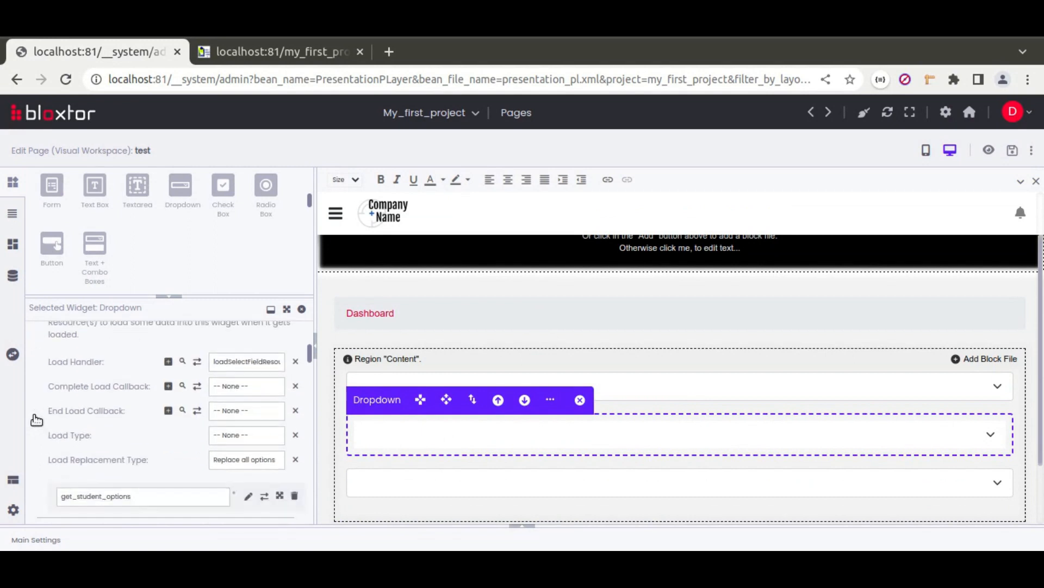
Step: Give the student dropdown loadFieldResource with setDependentWidgetsResourcesLoadedAttribute as its completed-load callback
left_click(247, 368)
left_click(252, 402)
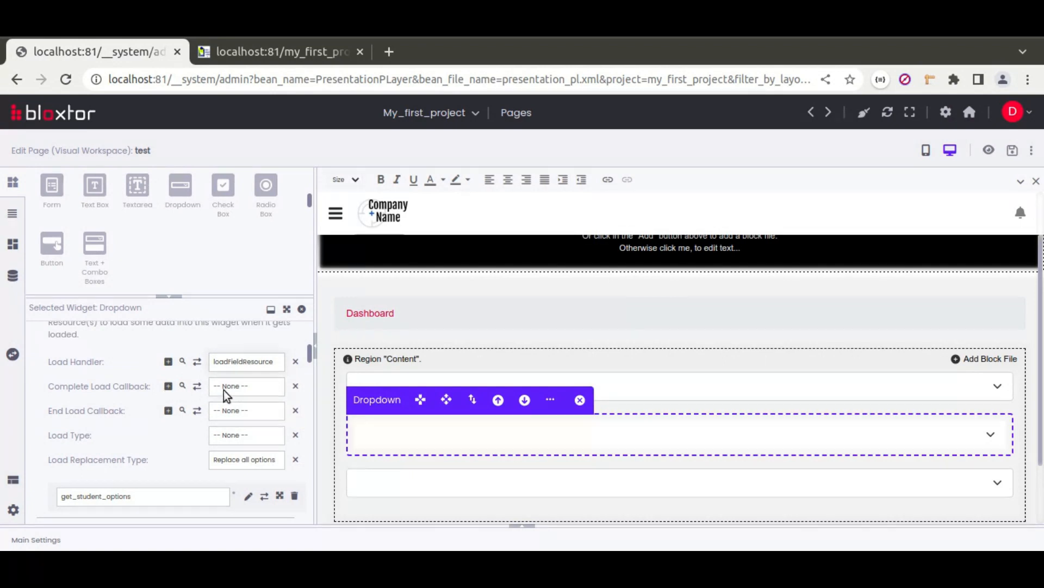
left_click(237, 389)
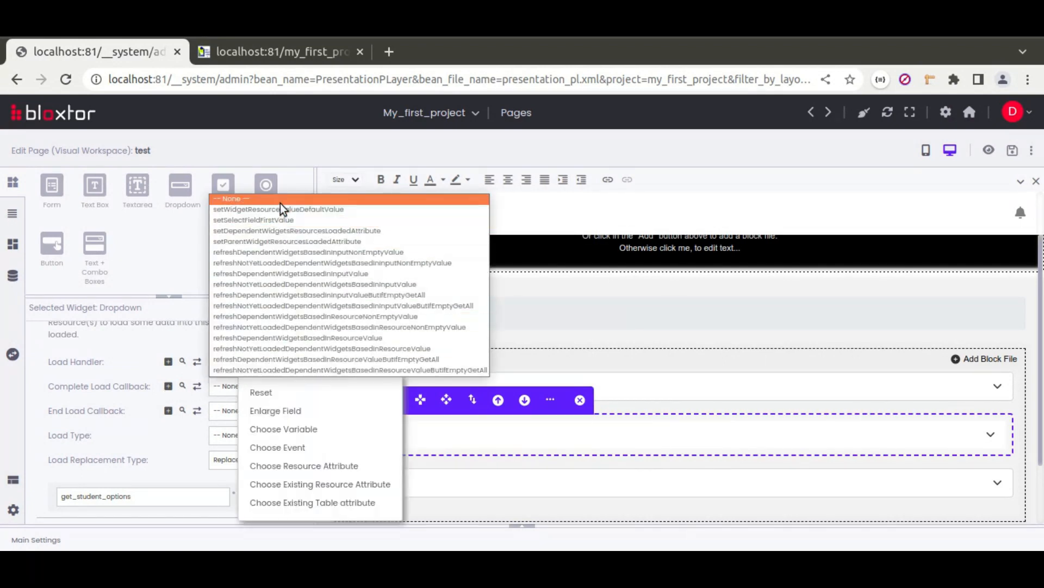
left_click(308, 232)
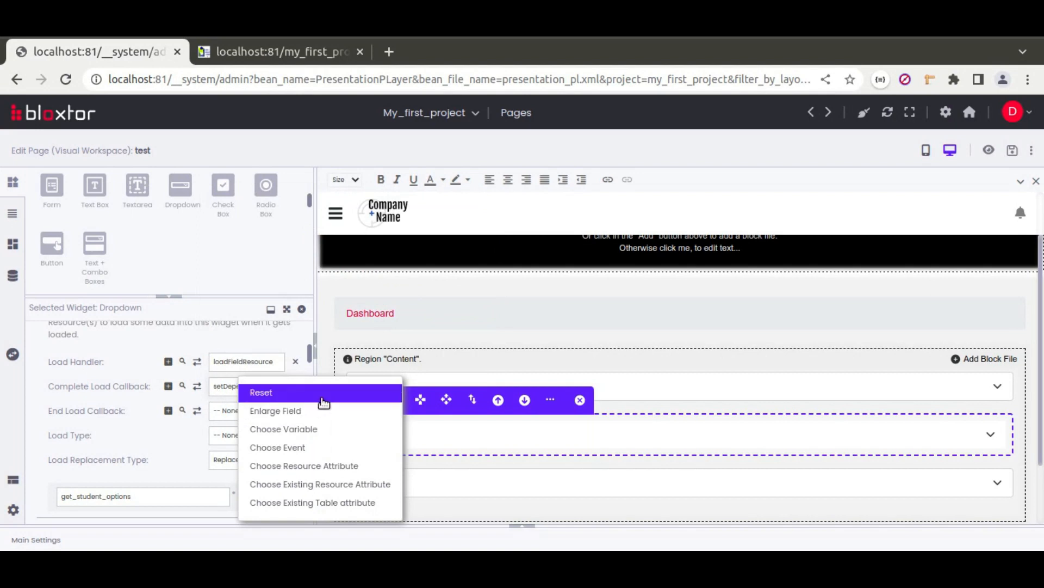
left_click(262, 387)
left_click(261, 387)
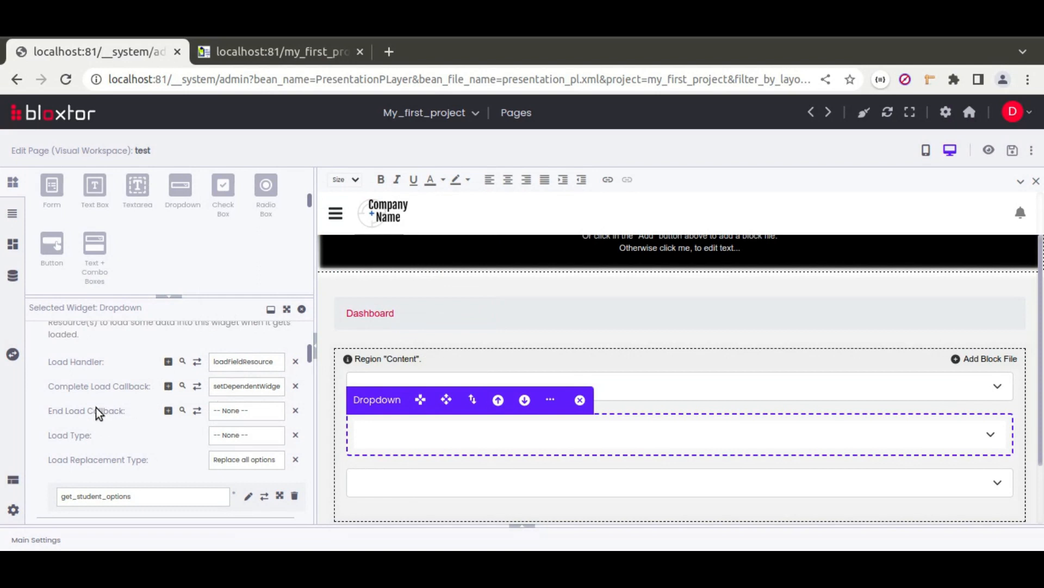
scroll(65, 407, "up", 2)
scroll(65, 408, "up", 5)
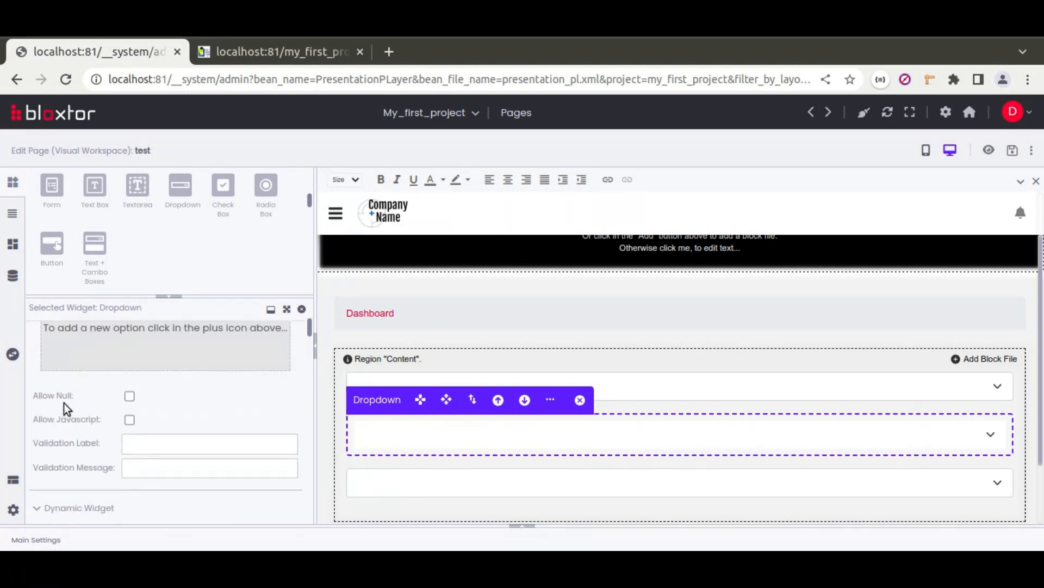
Step: Tick Allow Null on combobox2 and, after checking table a's fields, name it student_id
left_click(130, 488)
scroll(107, 423, "up", 3)
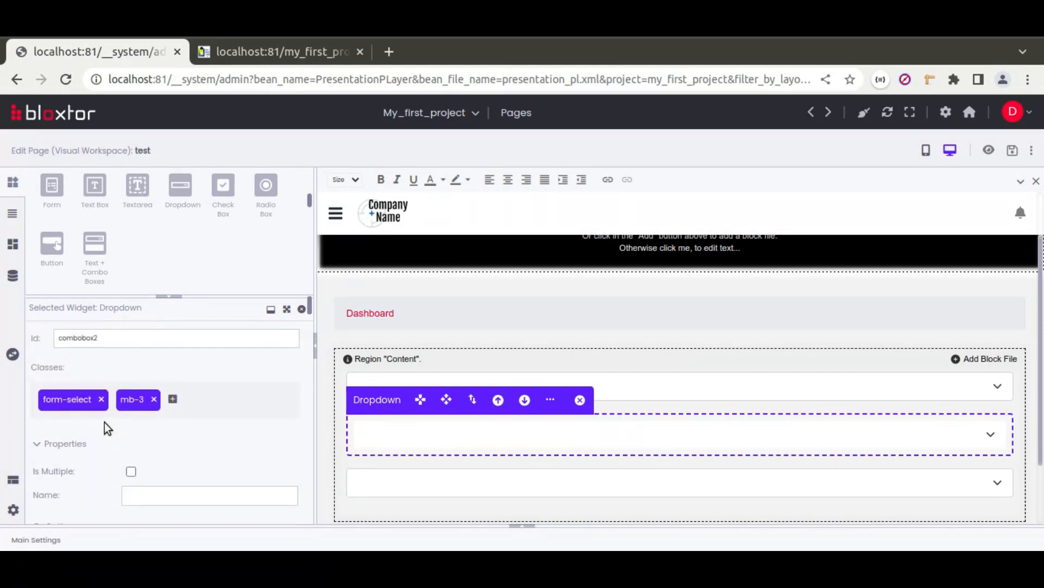
left_click(12, 275)
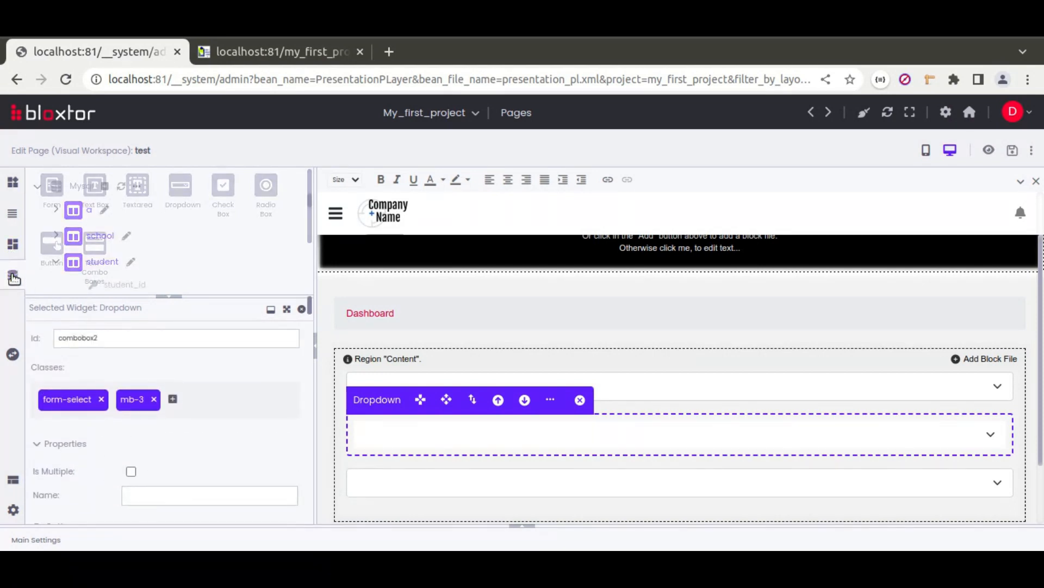
left_click(56, 211)
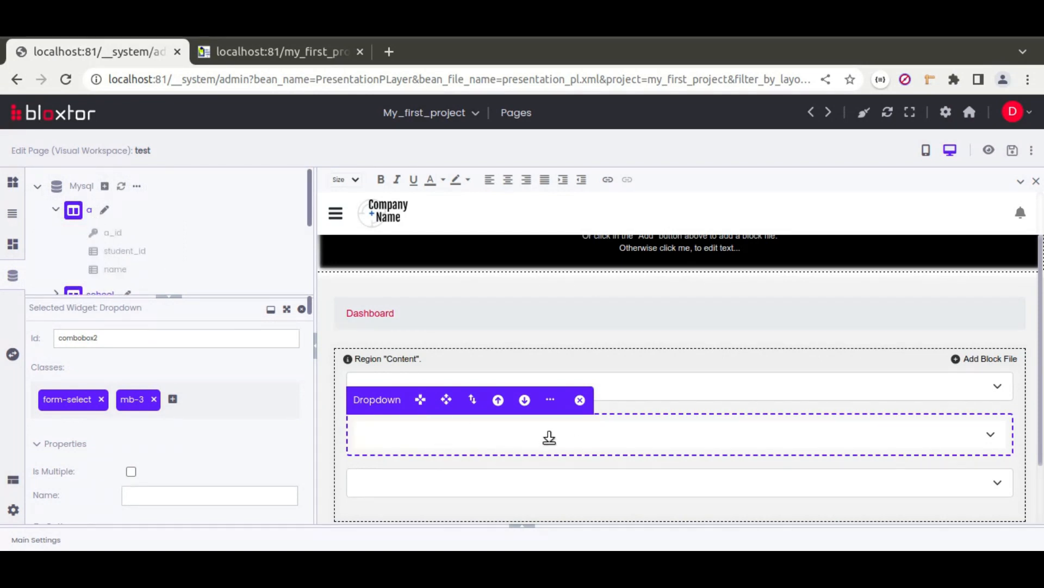
left_click(154, 495)
type("student_id")
scroll(76, 493, "down", 7)
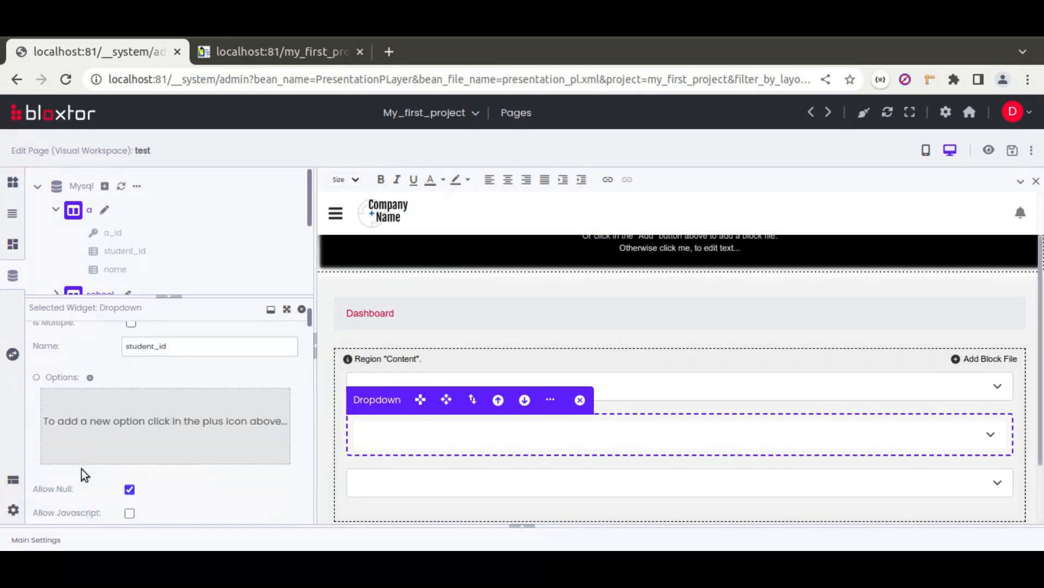
scroll(46, 449, "down", 5)
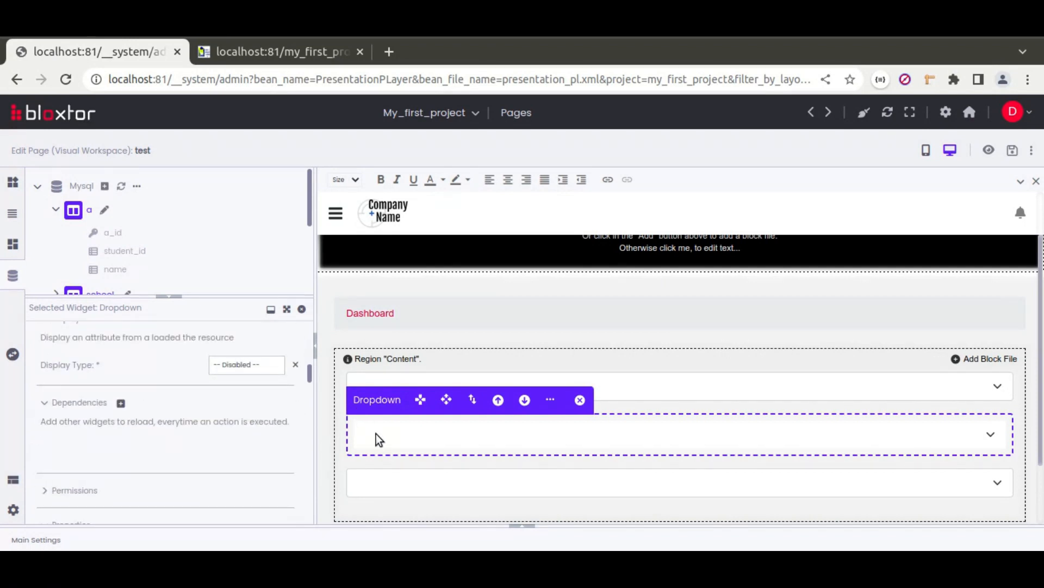
Step: Add a Dependencies entry on the student dropdown with Widget Id combobox3
left_click(121, 404)
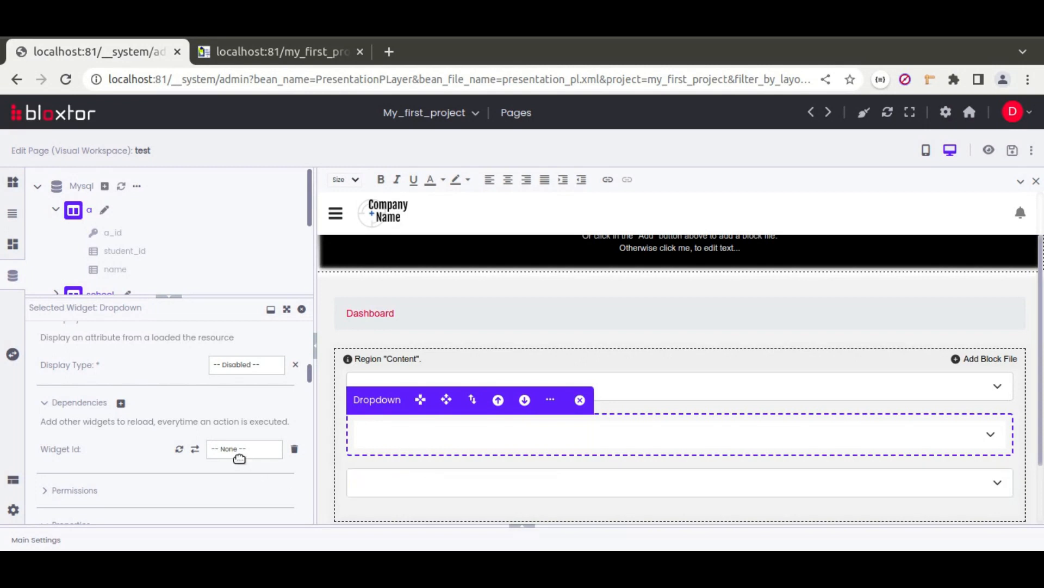
left_click(246, 451)
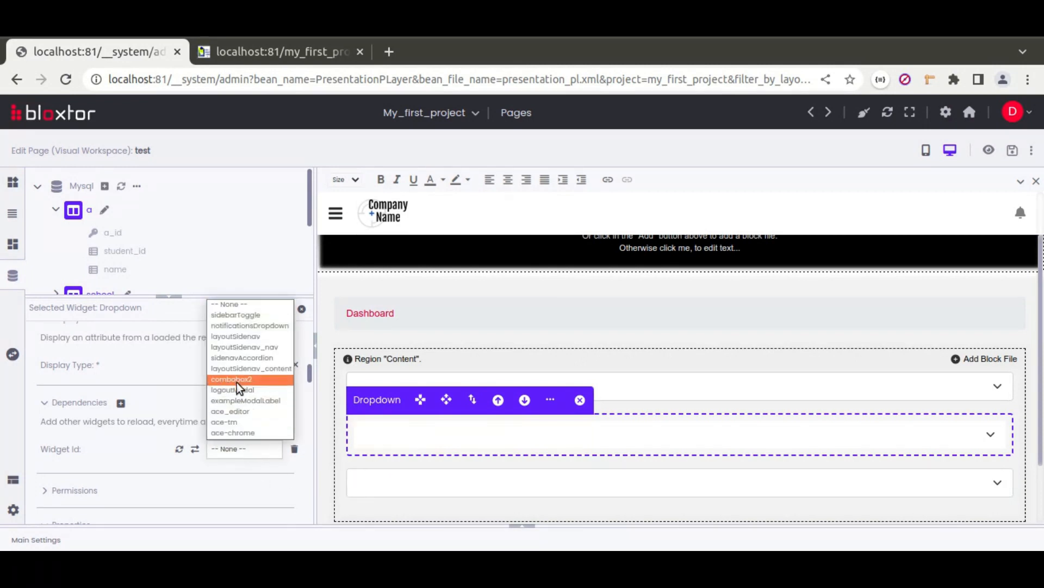
left_click(180, 451)
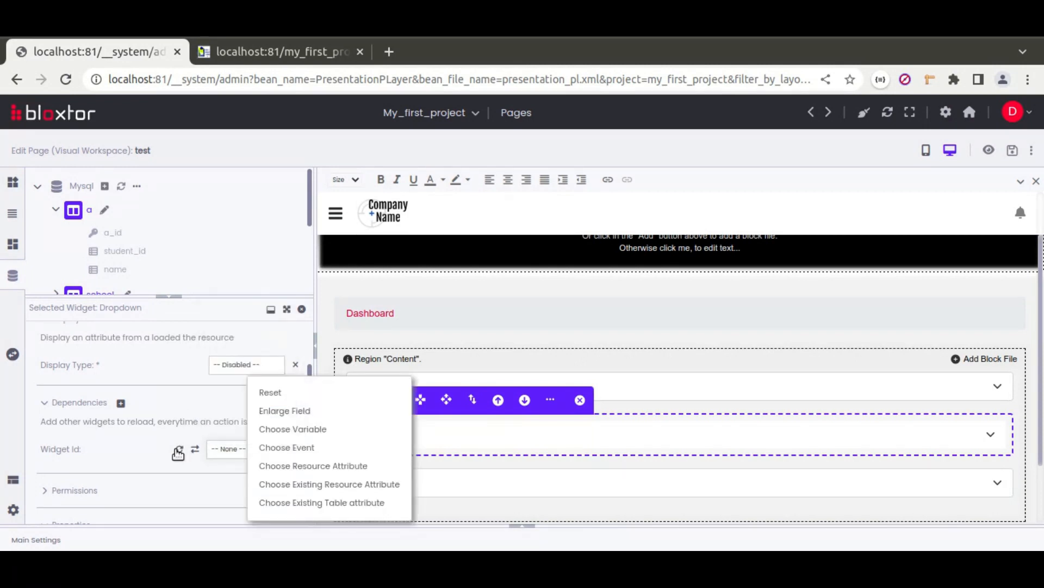
left_click(228, 449)
left_click(243, 384)
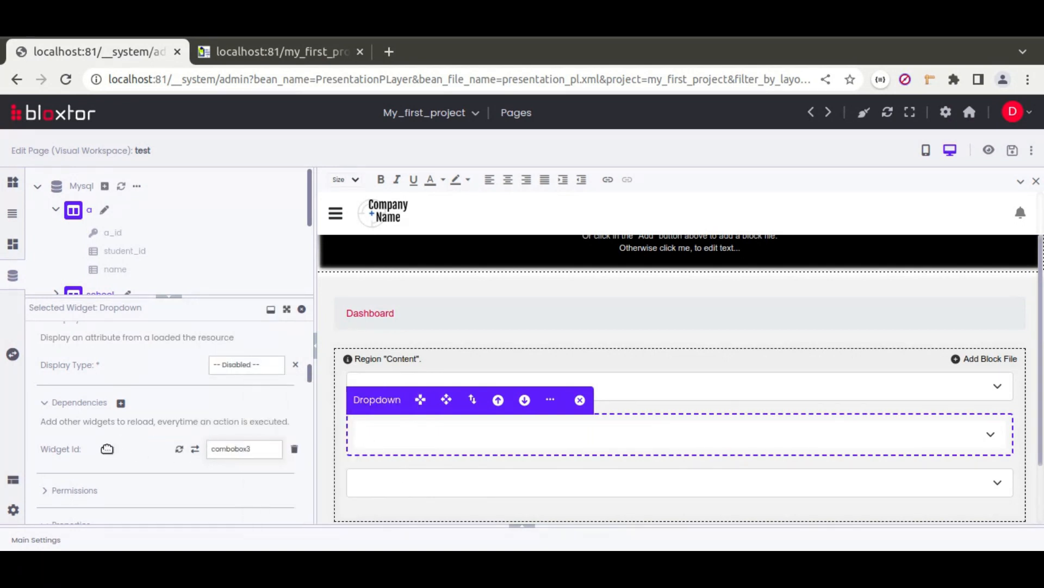
scroll(109, 435, "down", 2)
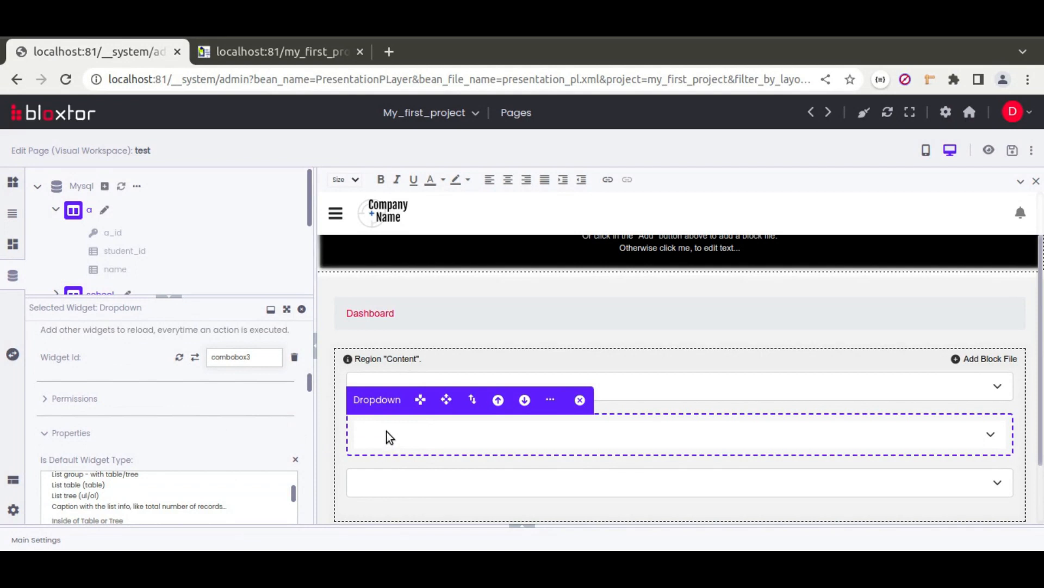
Step: Set the student dropdown's On Change event to refreshDependentWidgetsBasedInInputValue and save the page
scroll(36, 449, "down", 5)
scroll(35, 449, "down", 10)
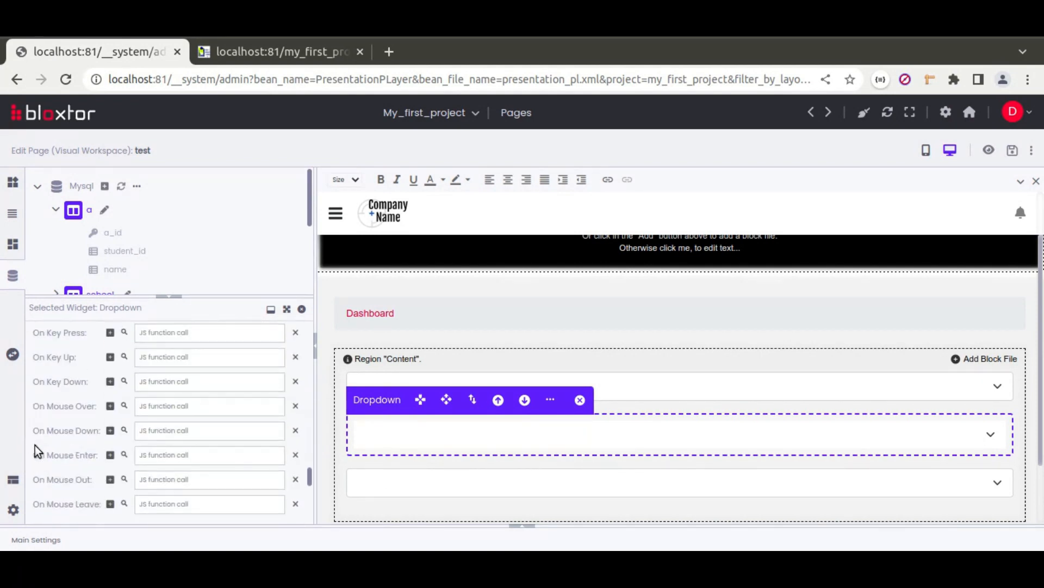
scroll(35, 450, "up", 4)
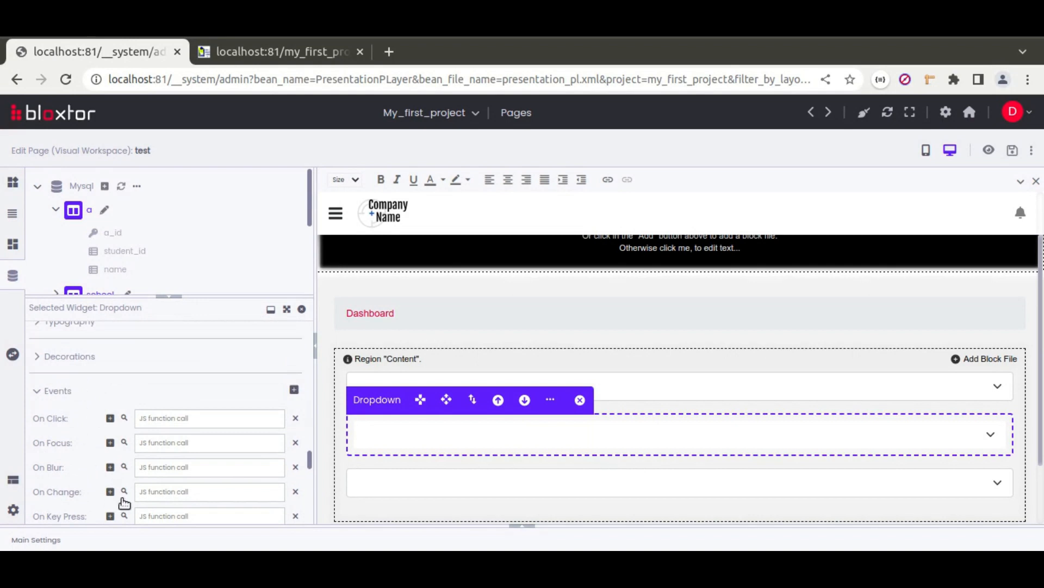
left_click(124, 493)
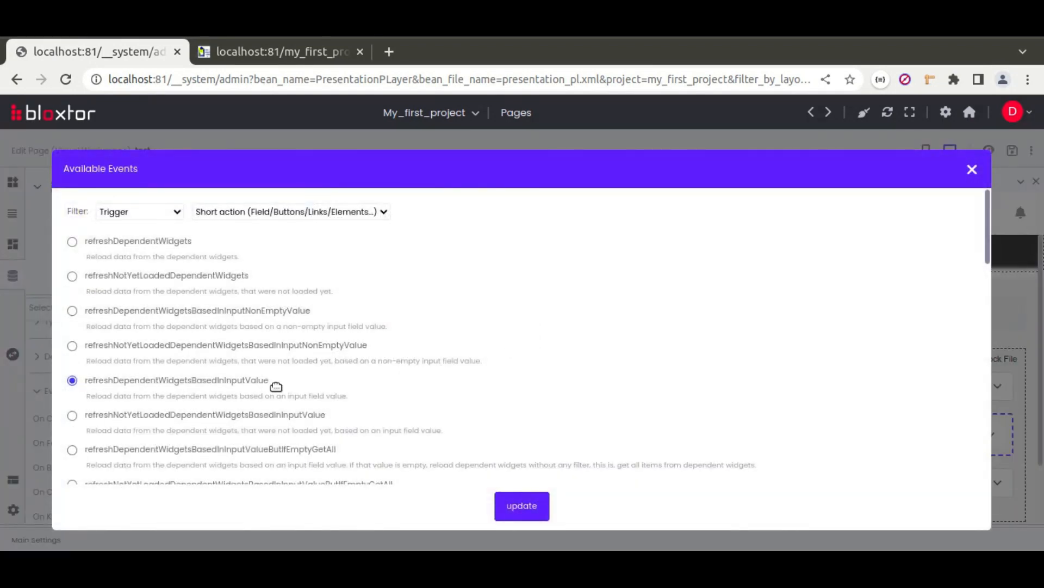
left_click(522, 512)
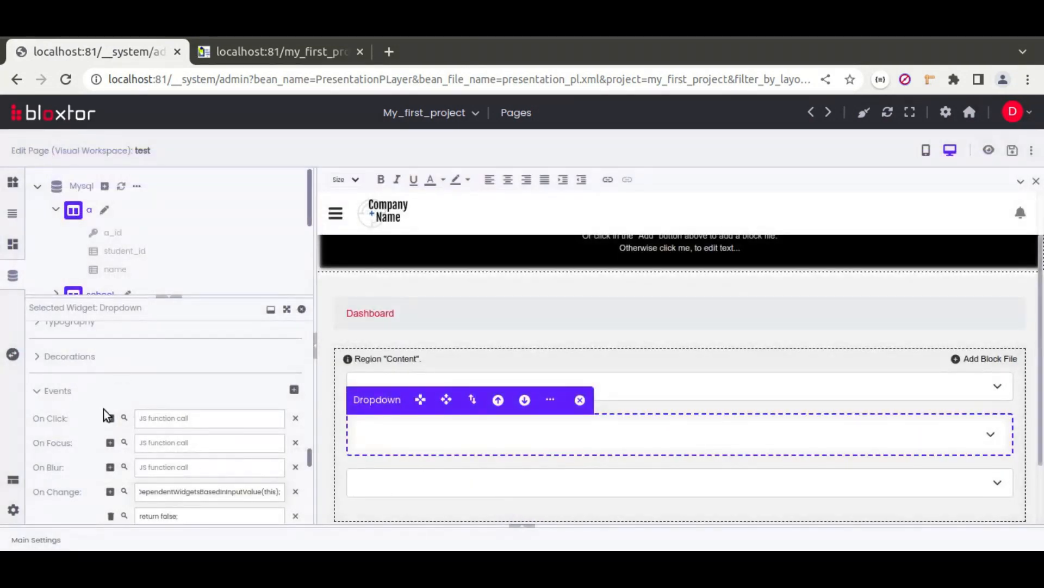
left_click(58, 420)
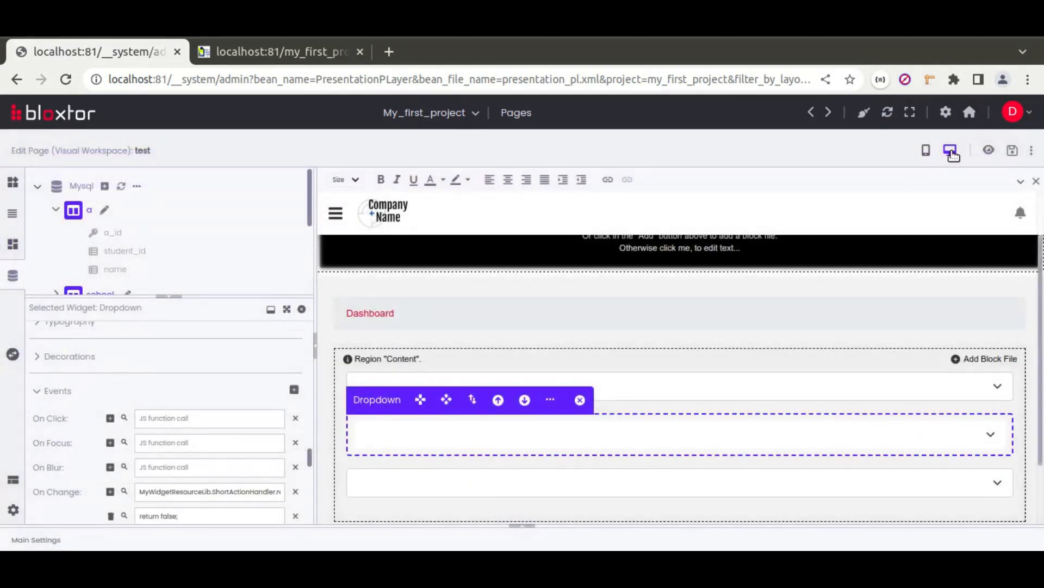
left_click(1015, 154)
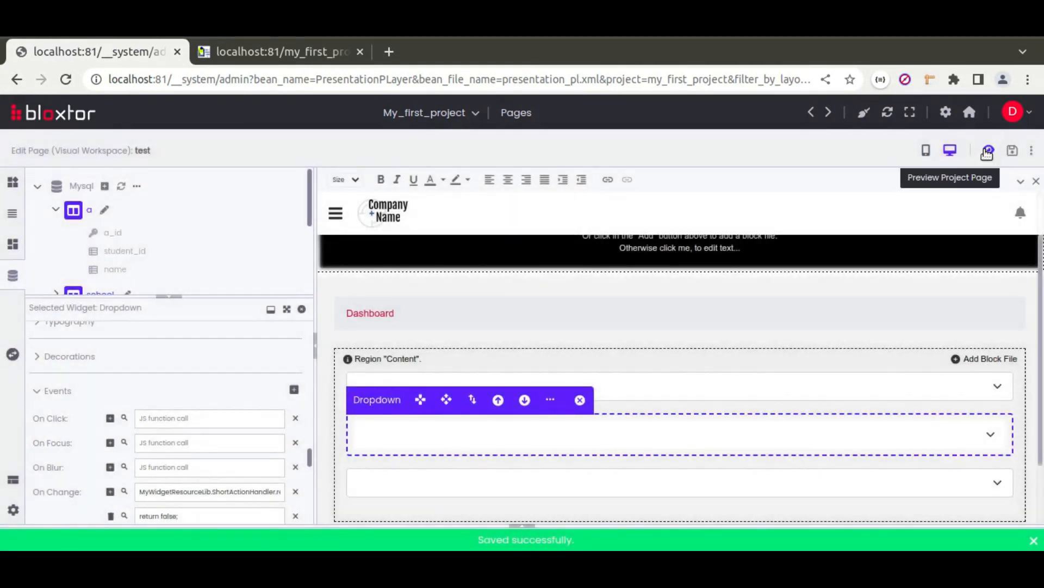
Step: Preview the test page, selecting school ESPAV and its first student
left_click(987, 154)
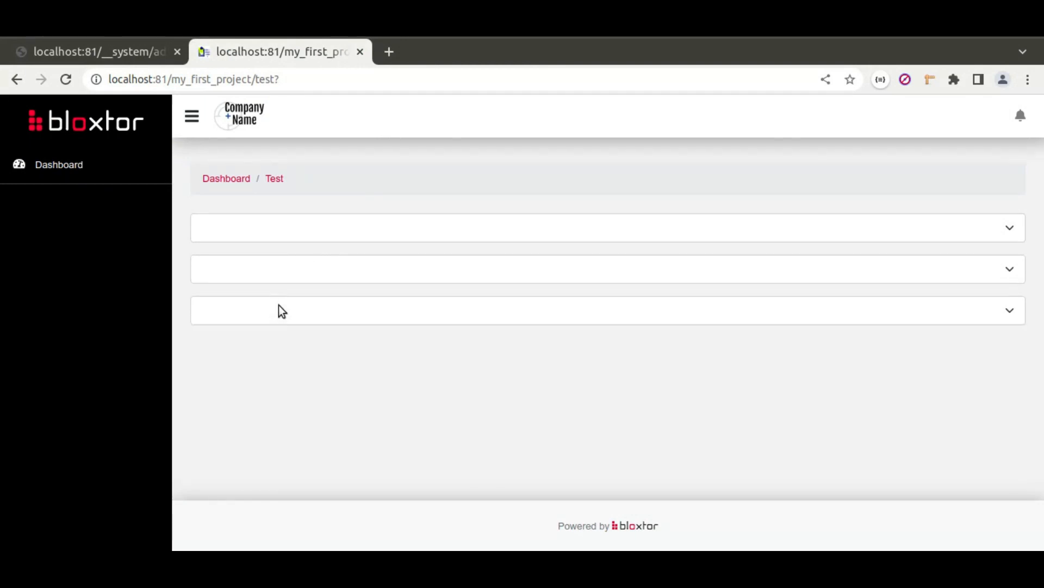
left_click(278, 226)
left_click(243, 265)
left_click(267, 267)
left_click(269, 270)
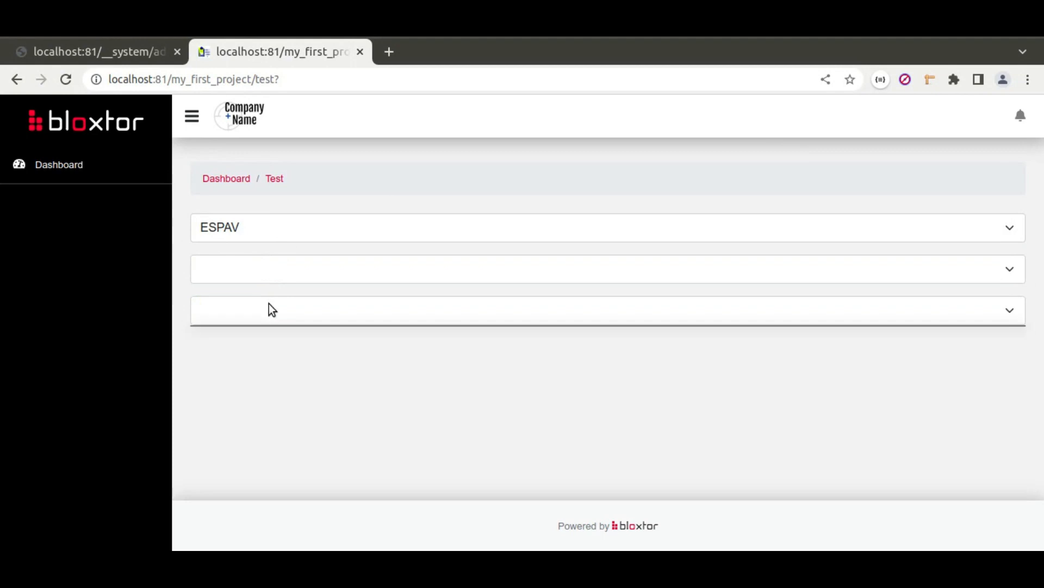
left_click(261, 266)
left_click(236, 305)
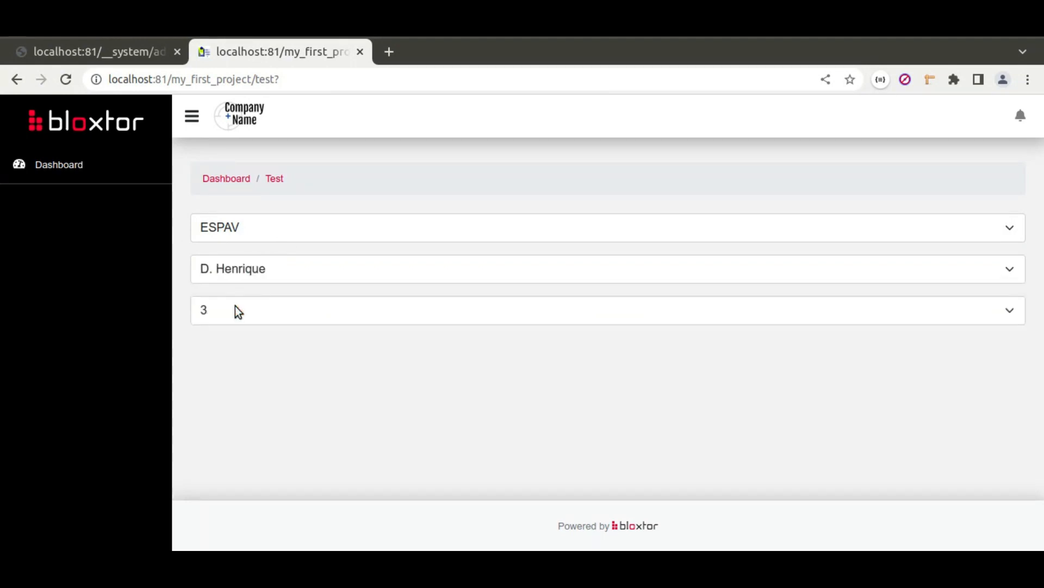
Step: Check the third dropdown's options, then switch to ESPAV's second student and check again
left_click(320, 314)
left_click(321, 310)
left_click(276, 265)
left_click(250, 322)
left_click(301, 312)
left_click(252, 224)
Step: Switch the school to Rainha, pick its only student, and check the third dropdown
left_click(252, 227)
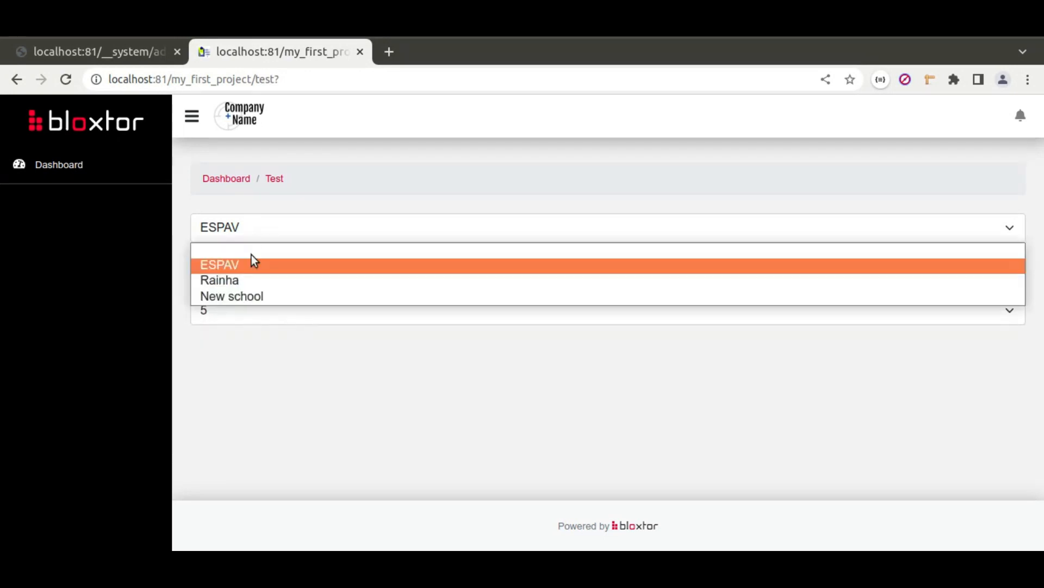
left_click(247, 280)
left_click(297, 277)
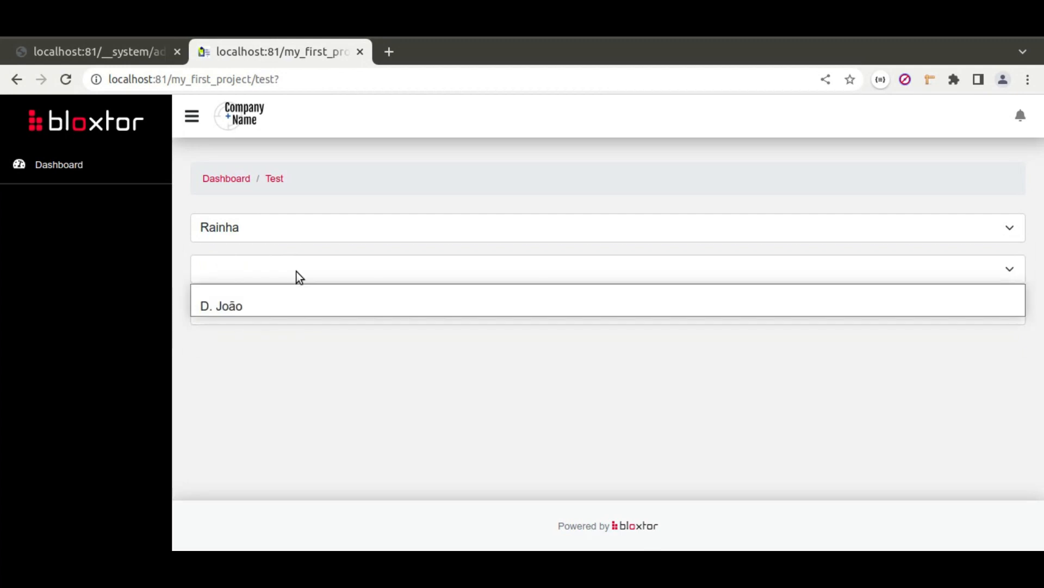
left_click(250, 308)
left_click(288, 314)
left_click(277, 312)
Step: Switch the school to New school and confirm its student list is empty
left_click(260, 228)
left_click(250, 295)
left_click(298, 270)
left_click(299, 270)
left_click(299, 269)
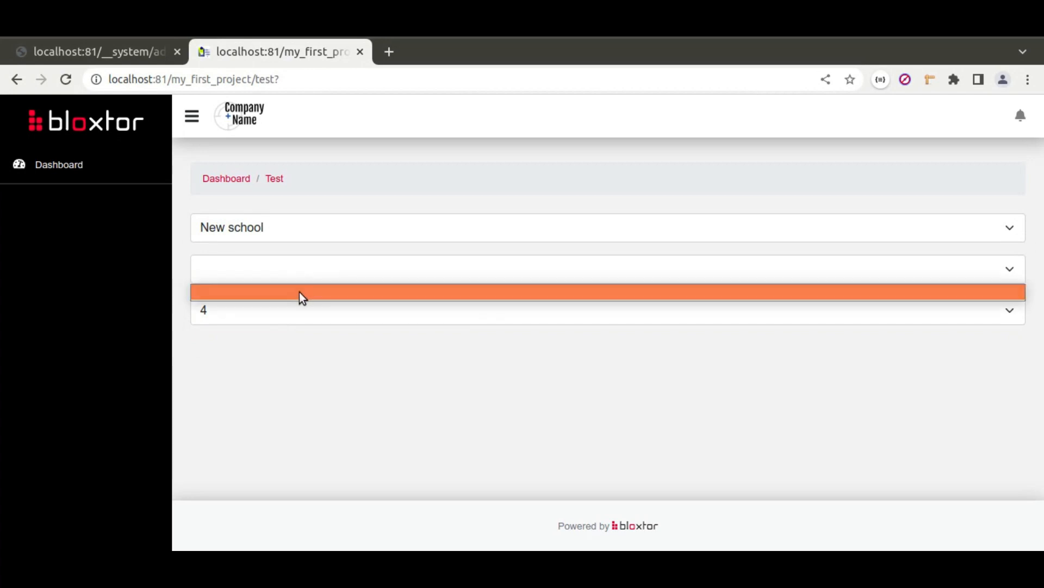
left_click(299, 292)
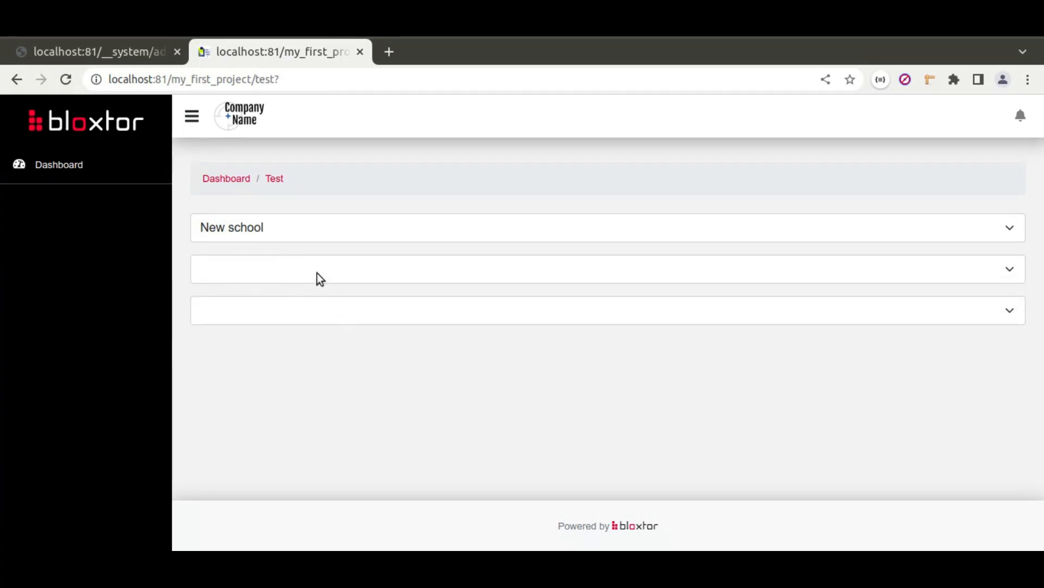
Step: Reselect ESPAV with its first student, then clear the school selection
left_click(325, 228)
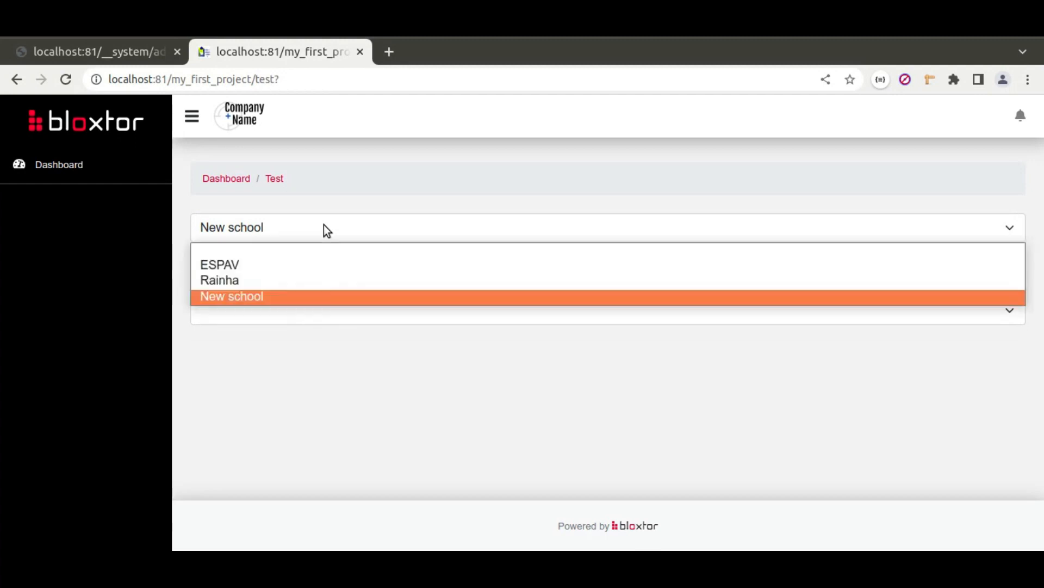
left_click(276, 266)
left_click(289, 272)
left_click(265, 307)
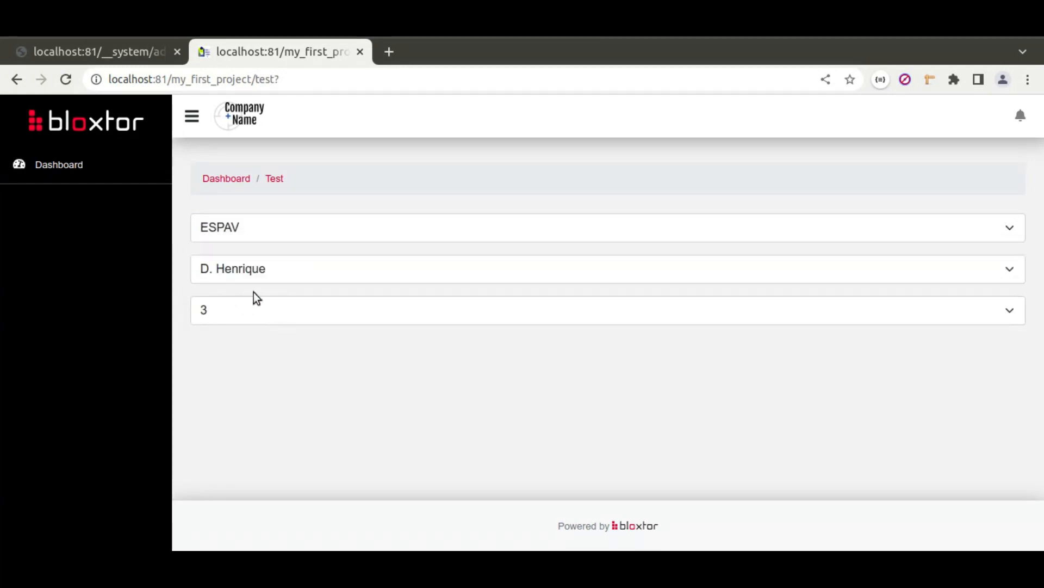
left_click(251, 231)
left_click(251, 251)
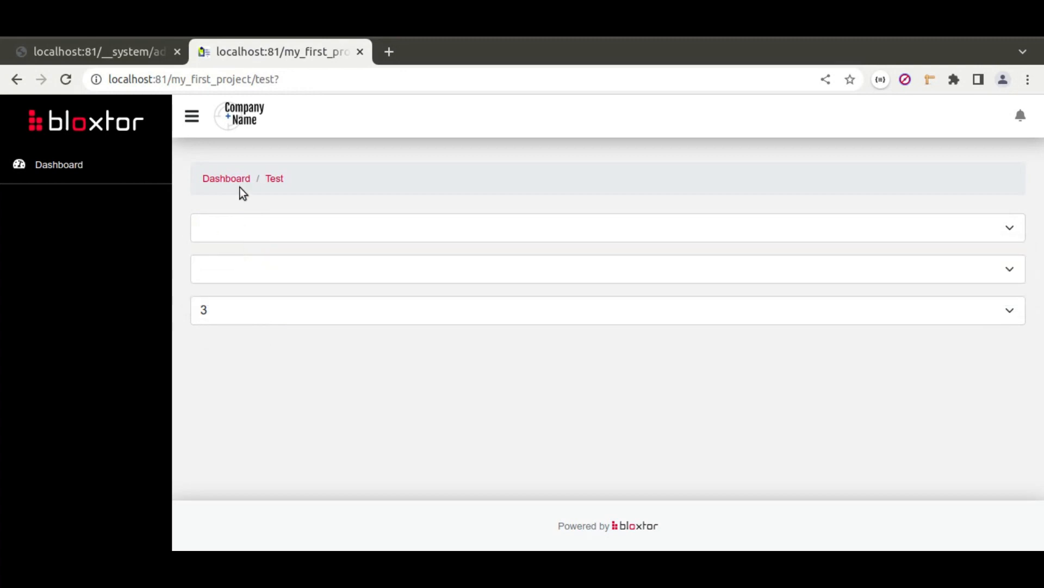
Step: Inspect the third dropdown's options, then return to the page editor tab
left_click(283, 316)
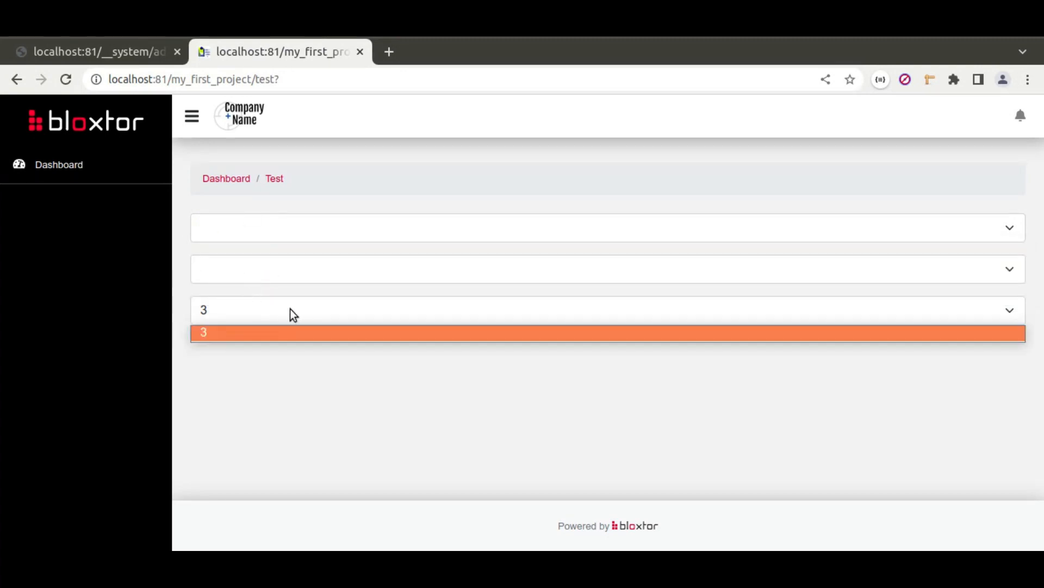
left_click(332, 307)
left_click(320, 312)
left_click(286, 307)
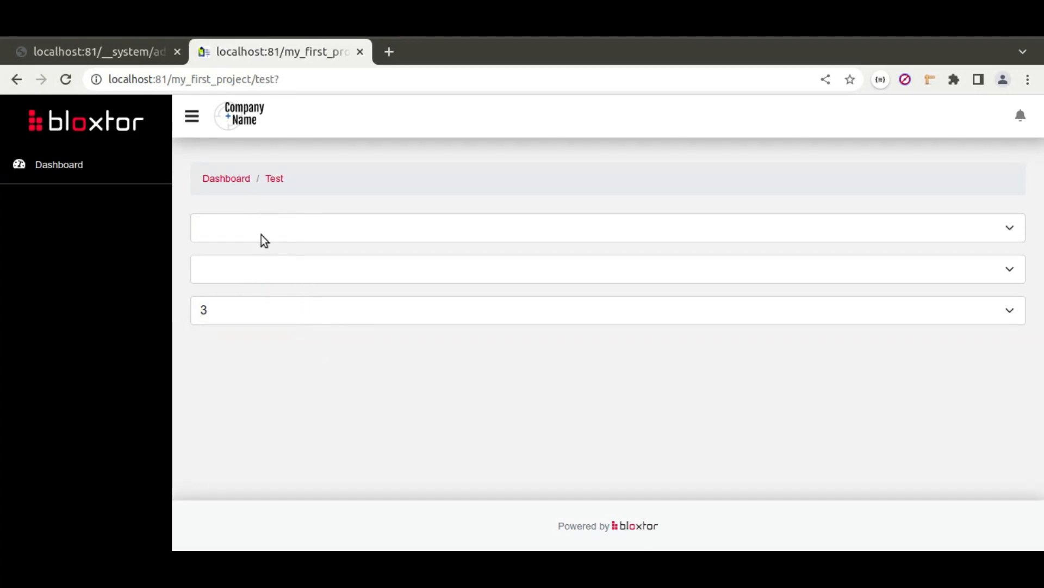
left_click(136, 54)
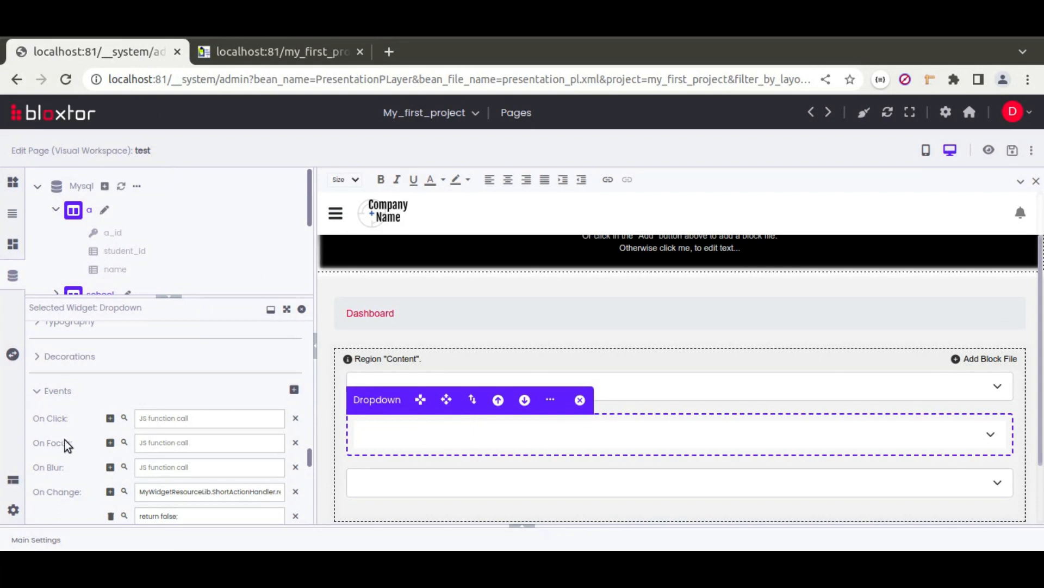
Step: Add a Complete Load Callback setSelectFieldFirstValue to the student dropdown
scroll(41, 436, "up", 10)
scroll(41, 435, "up", 5)
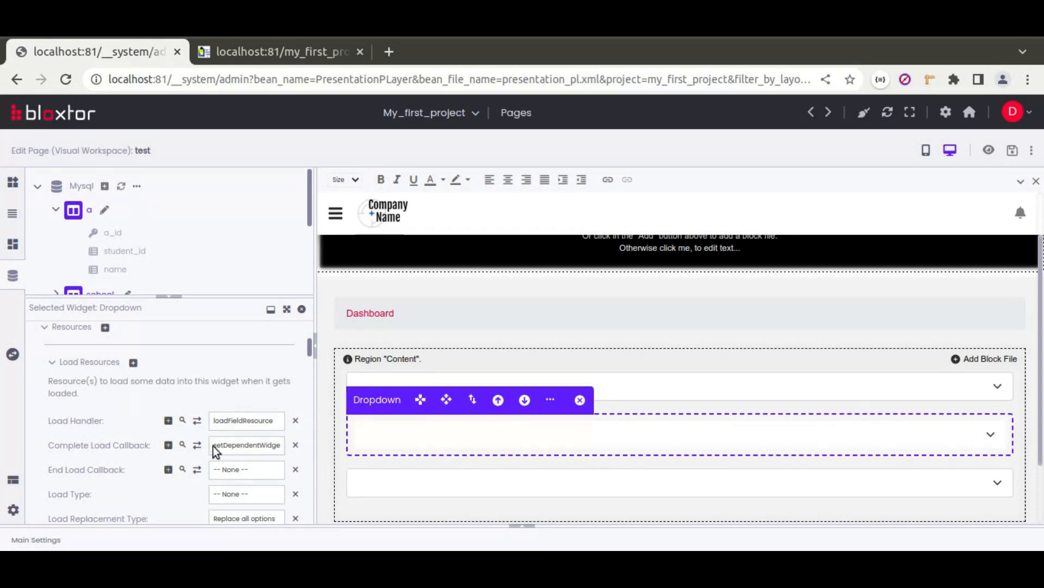
left_click(169, 445)
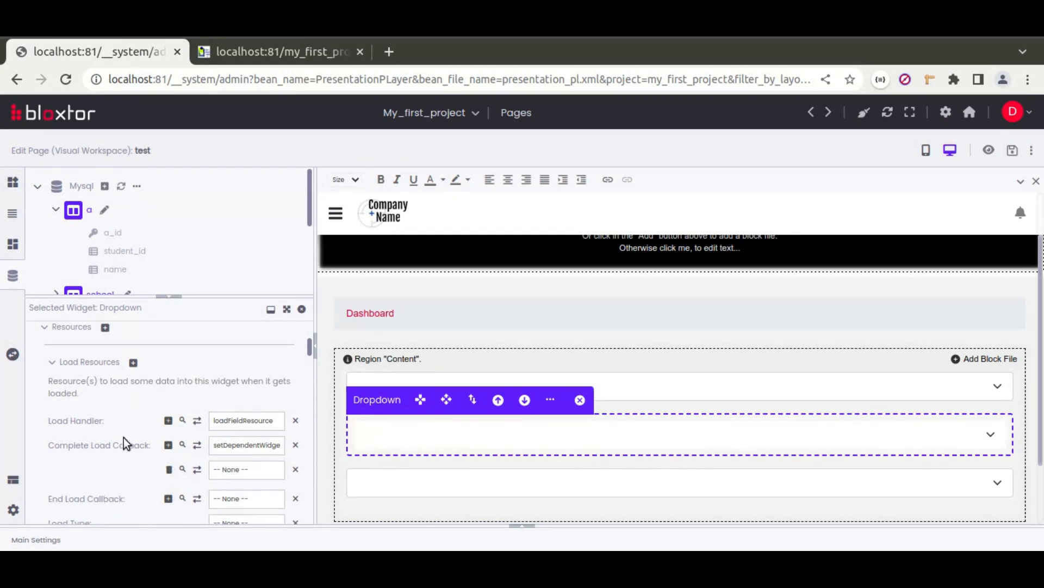
left_click(244, 446)
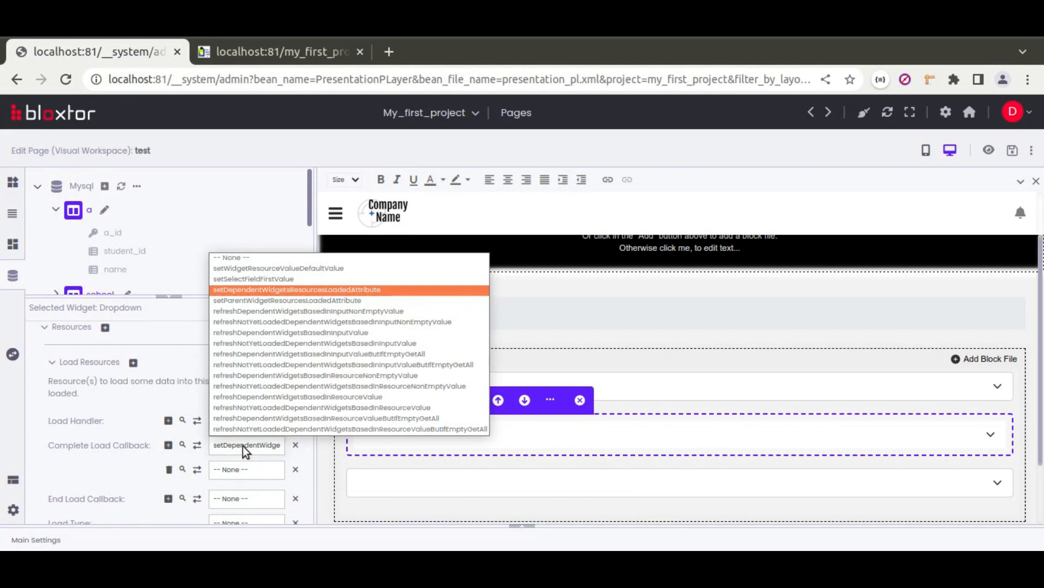
right_click(245, 451)
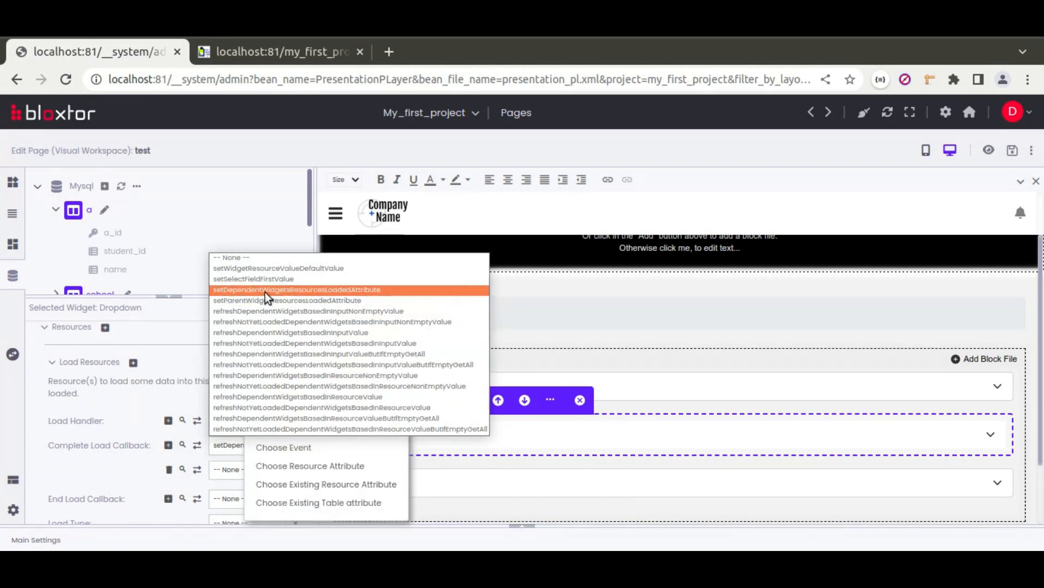
left_click(323, 330)
left_click(231, 469)
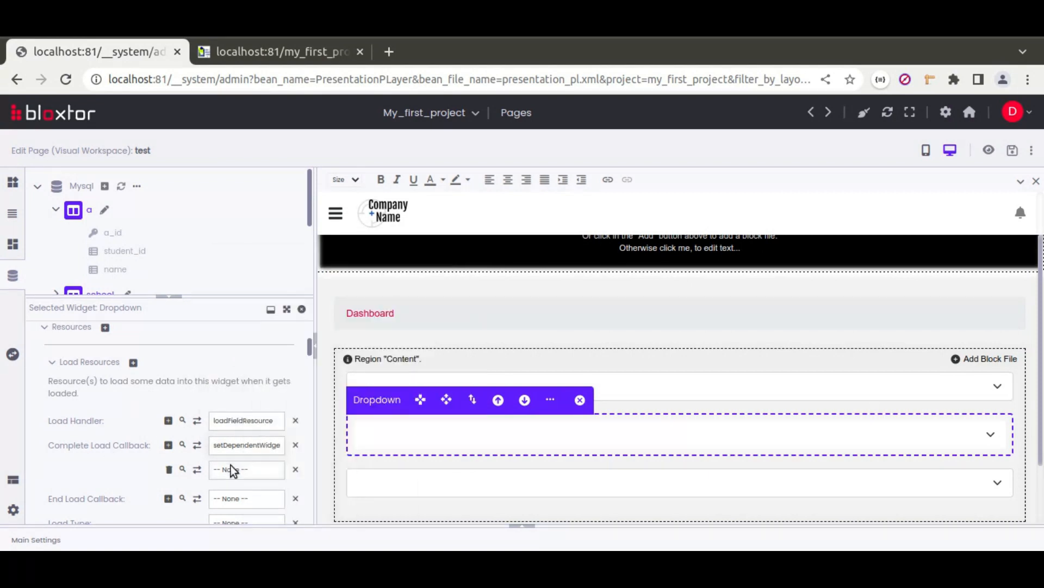
left_click(234, 474)
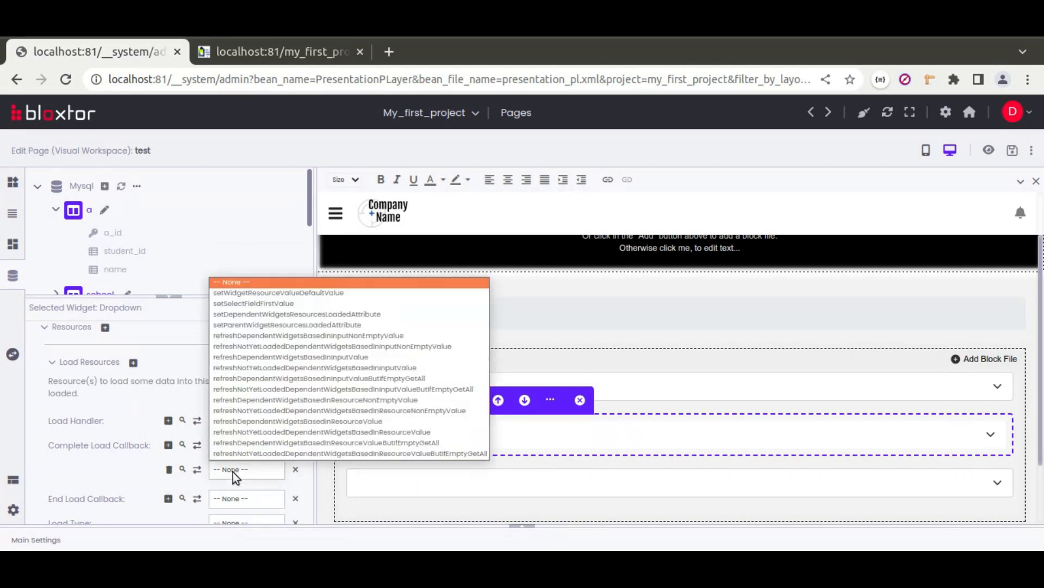
left_click(279, 303)
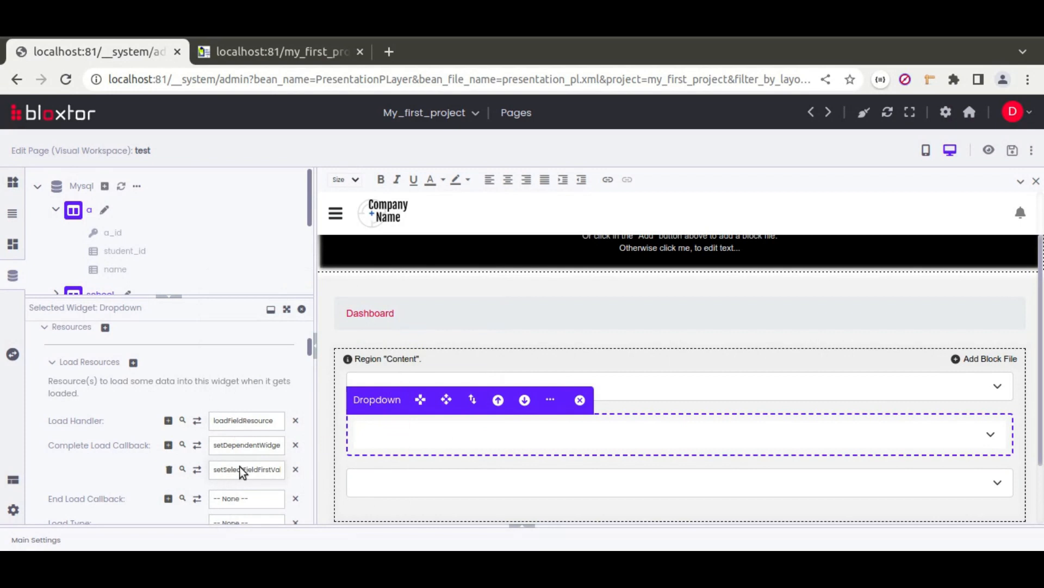
Step: Add a second Complete Load Callback, refreshDependentWidgetsBasedInInputValue
left_click(169, 445)
left_click(248, 493)
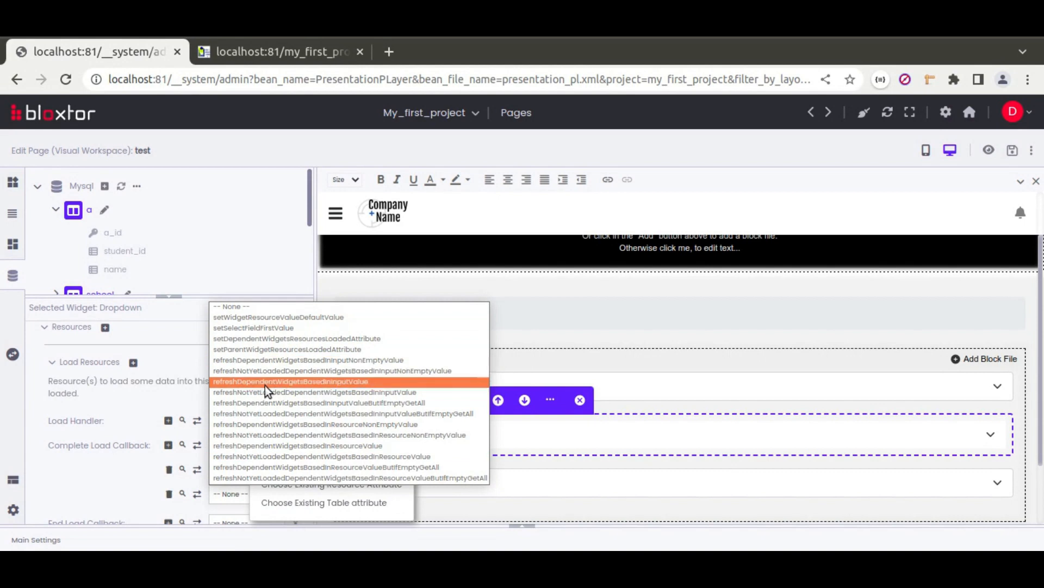
left_click(318, 389)
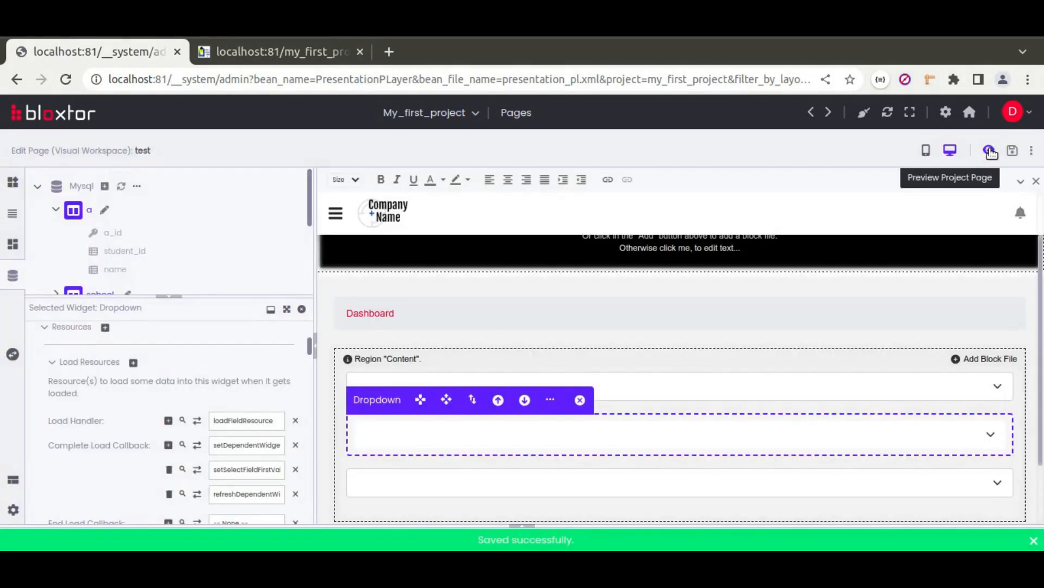
left_click(989, 151)
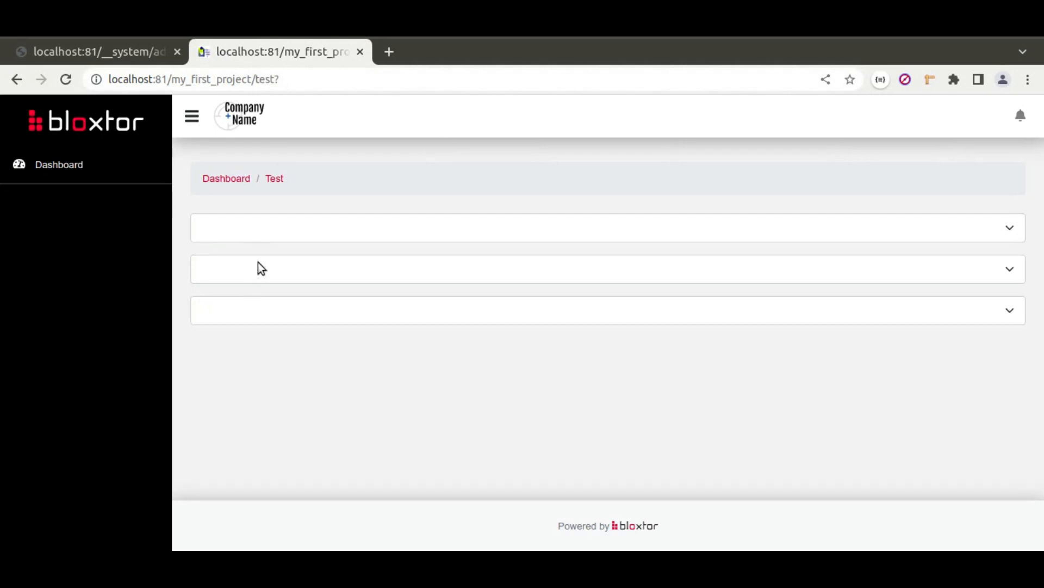
left_click(259, 228)
left_click(238, 263)
left_click(264, 275)
left_click(248, 306)
left_click(266, 307)
left_click(265, 306)
left_click(253, 227)
left_click(240, 277)
left_click(342, 269)
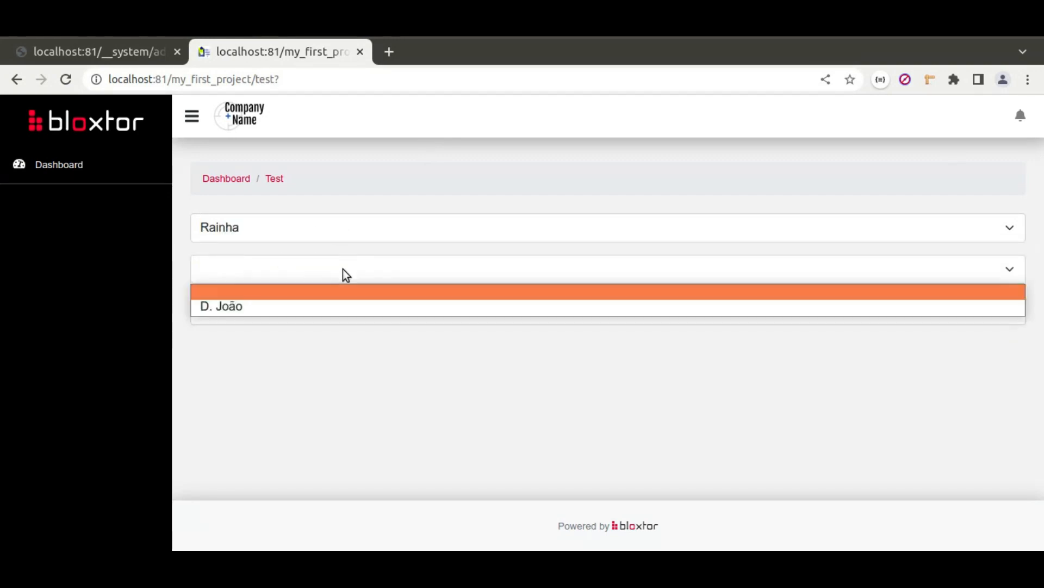
left_click(262, 307)
left_click(237, 243)
left_click(242, 296)
left_click(258, 239)
left_click(249, 248)
left_click(251, 237)
left_click(247, 279)
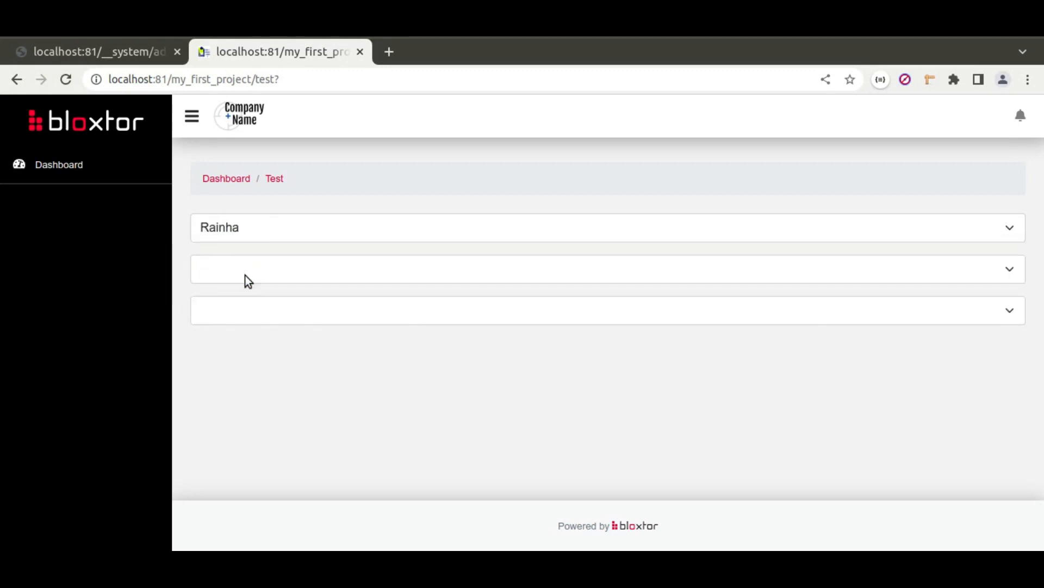
left_click(250, 275)
left_click(248, 305)
left_click(242, 238)
left_click(237, 254)
left_click(306, 272)
left_click(281, 226)
left_click(272, 226)
left_click(229, 265)
left_click(308, 266)
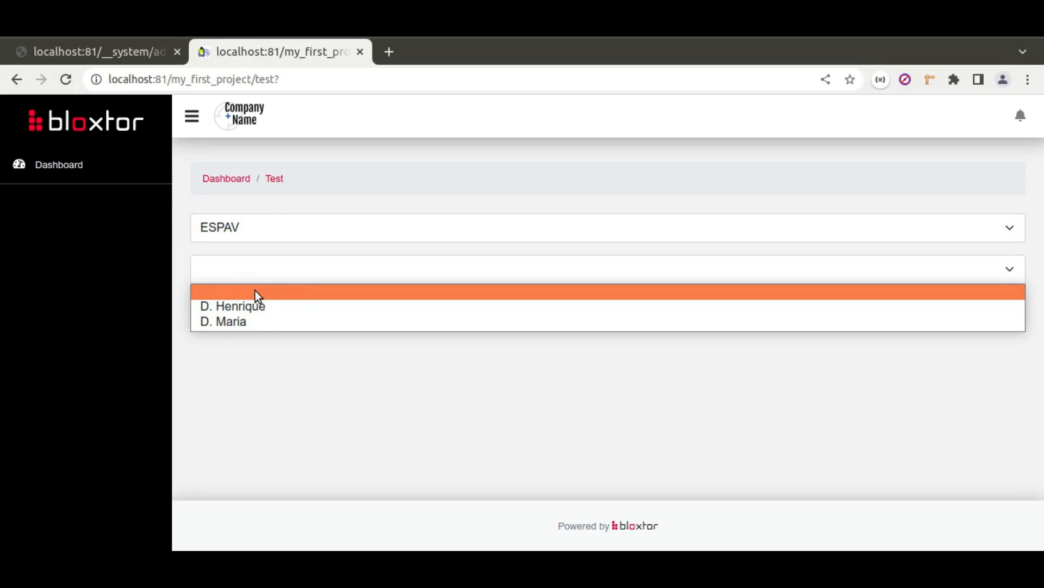
left_click(113, 45)
left_click(113, 45)
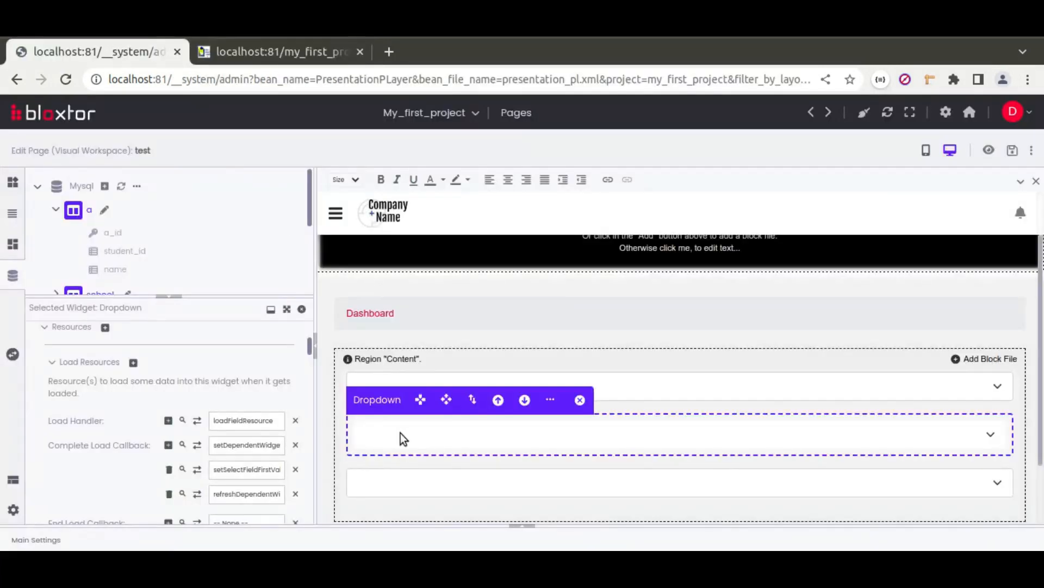
Step: Uncheck Allow Null on the student dropdown, save the page, and reload the preview
scroll(136, 432, "up", 5)
left_click(129, 456)
scroll(234, 461, "down", 3)
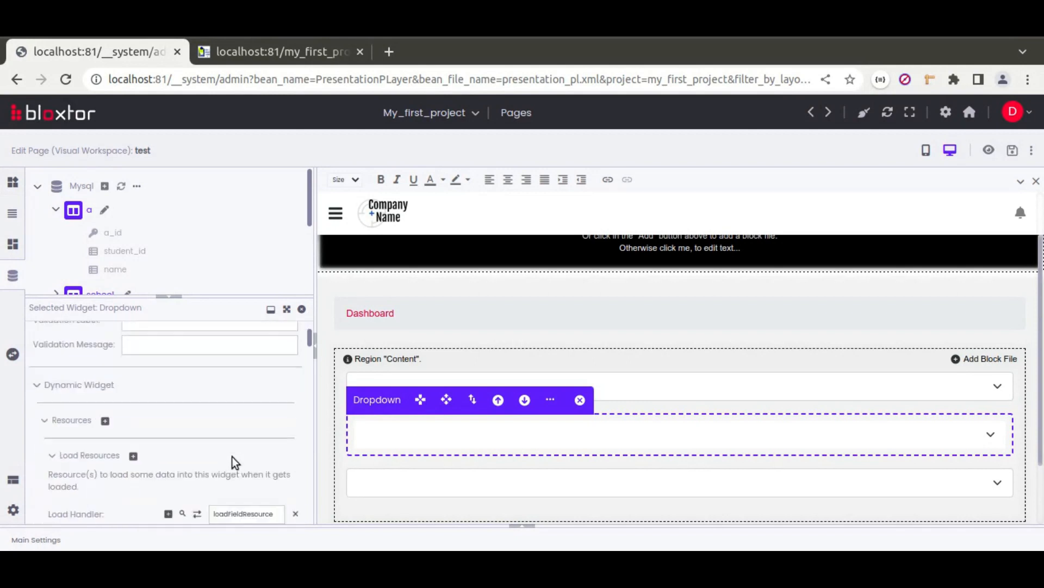
left_click(1013, 150)
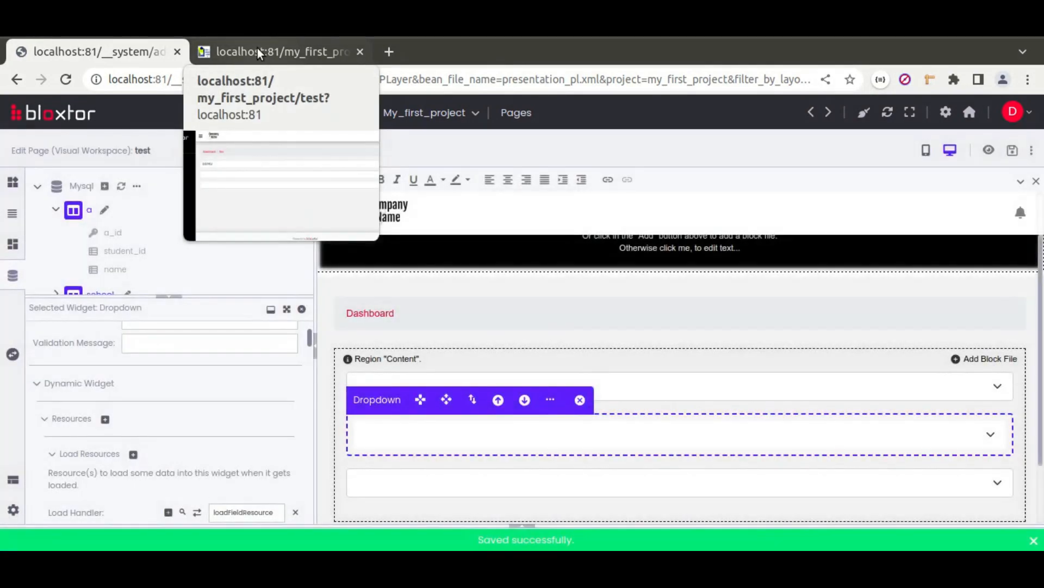
left_click(257, 48)
left_click(65, 79)
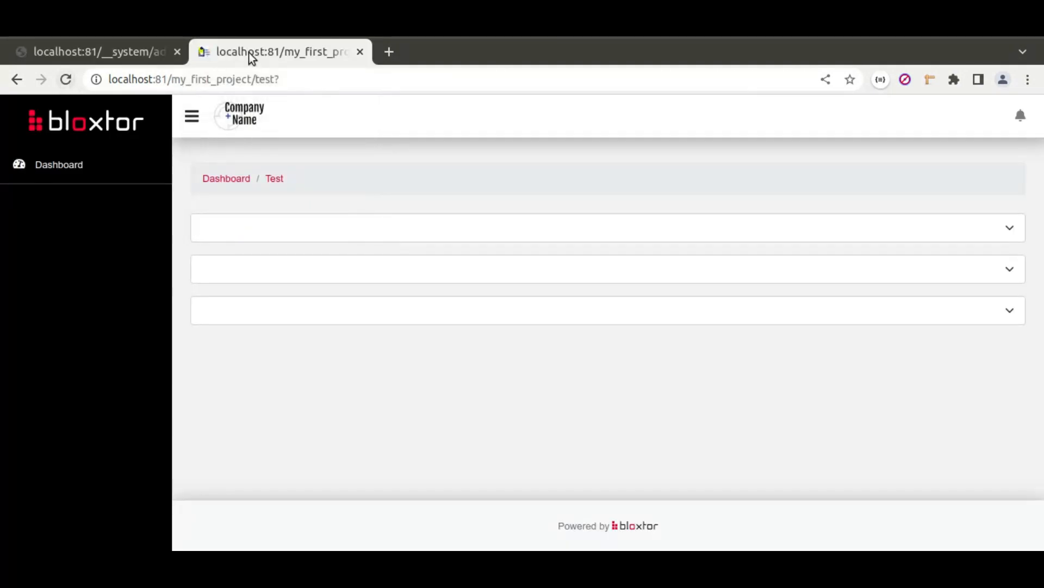
left_click(253, 230)
left_click(230, 266)
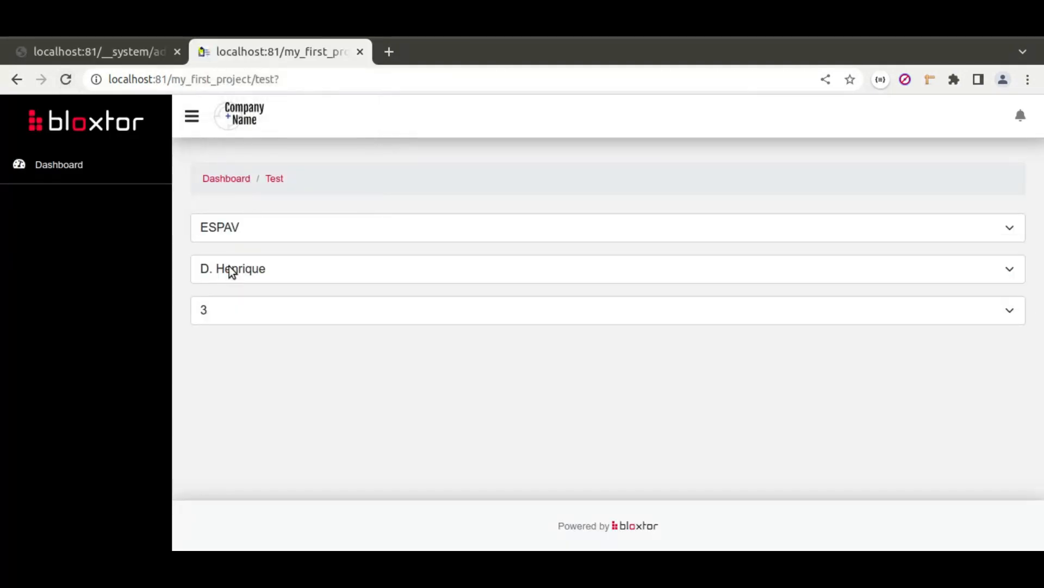
left_click(240, 230)
left_click(247, 278)
left_click(241, 229)
left_click(245, 292)
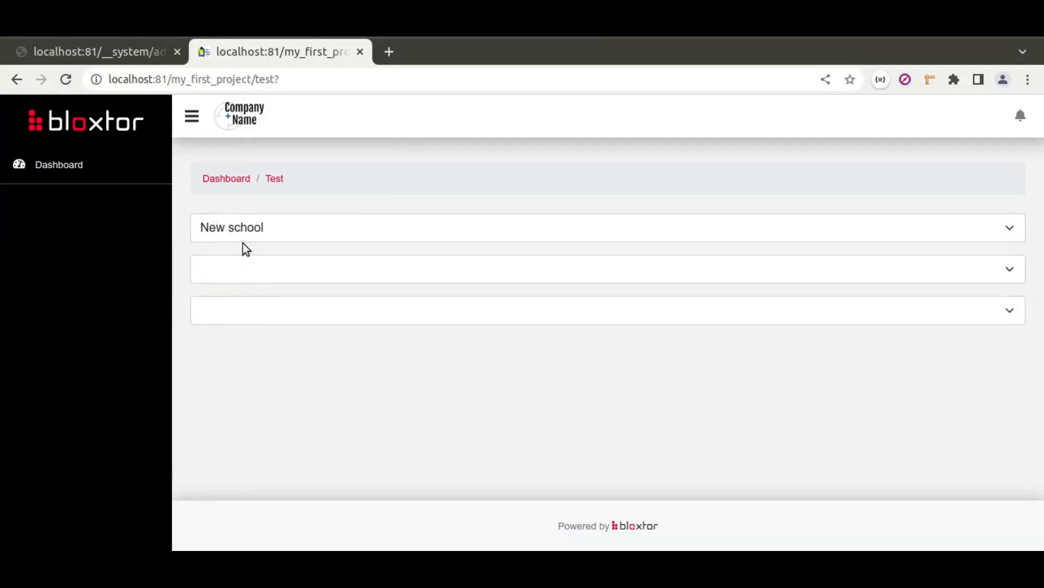
left_click(256, 231)
left_click(241, 267)
left_click(272, 265)
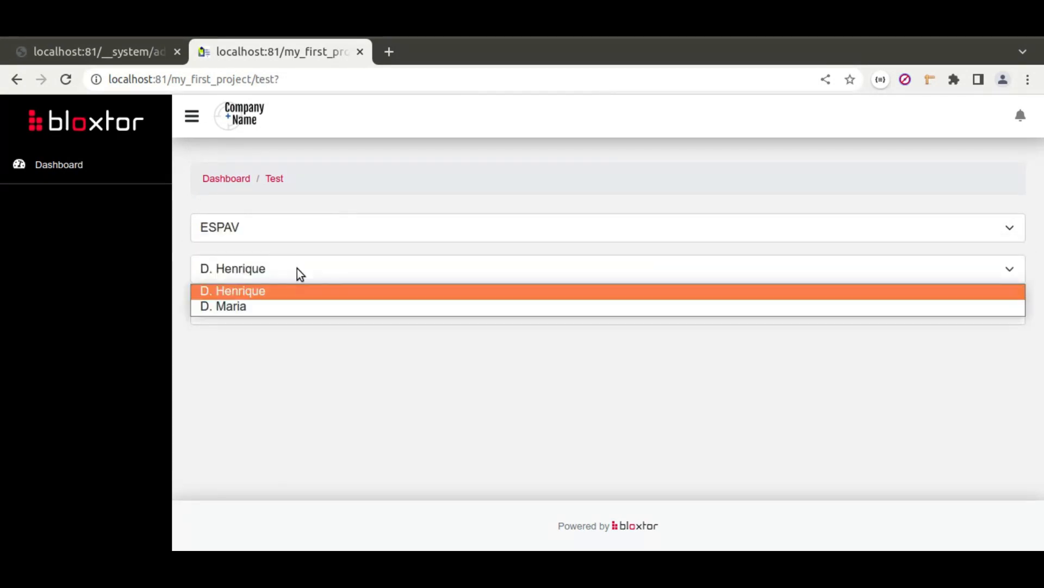
left_click(276, 305)
left_click(283, 225)
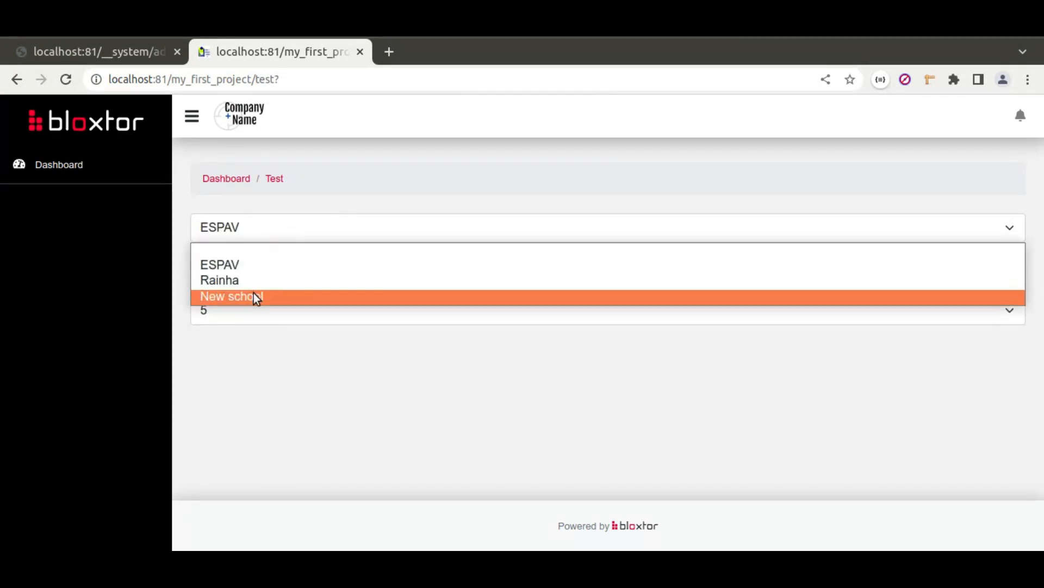
left_click(242, 283)
left_click(263, 269)
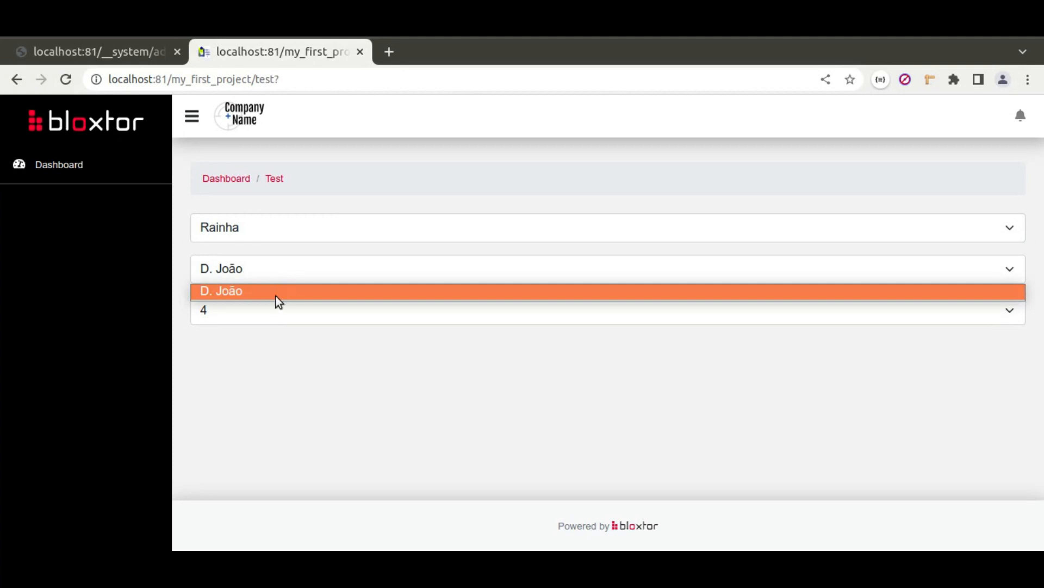
left_click(258, 227)
left_click(248, 295)
left_click(257, 228)
left_click(250, 265)
left_click(260, 235)
left_click(255, 252)
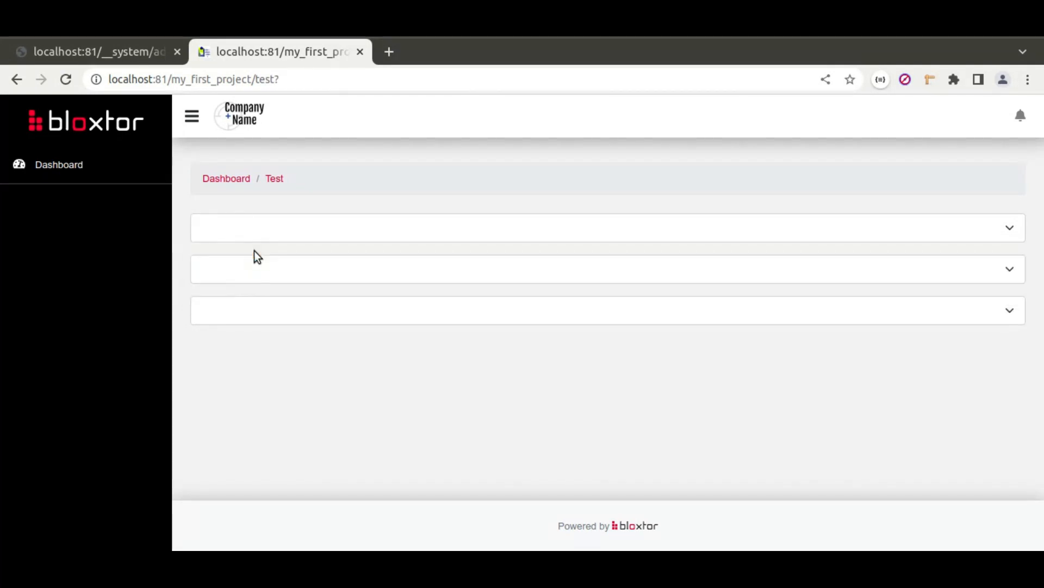